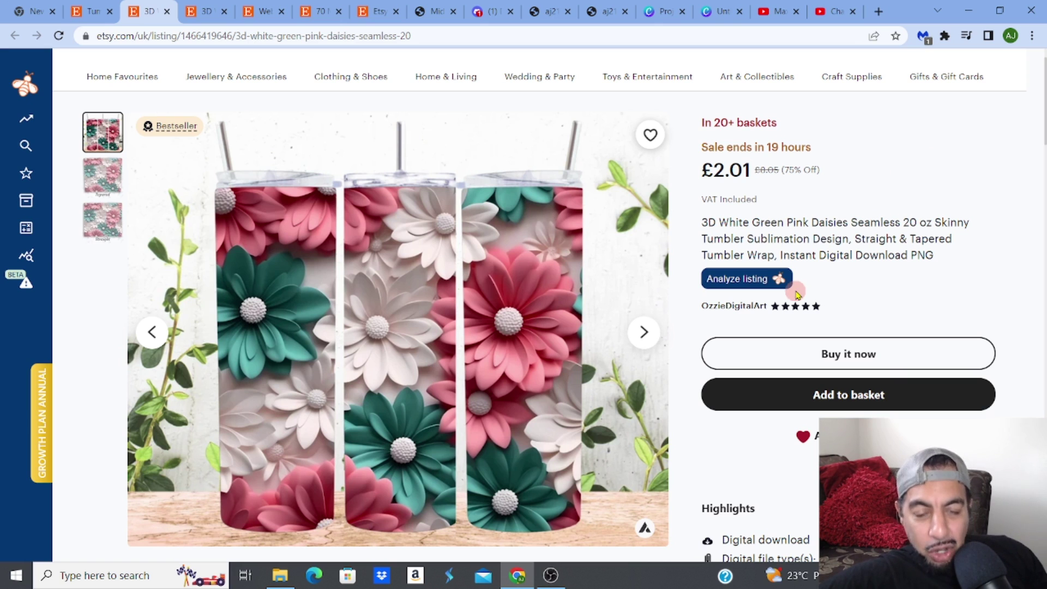
Step: Check the sales analysis of the 3D White Green Pink Daisies tumbler listing and view its tapered, straight and main preview images
click(766, 281)
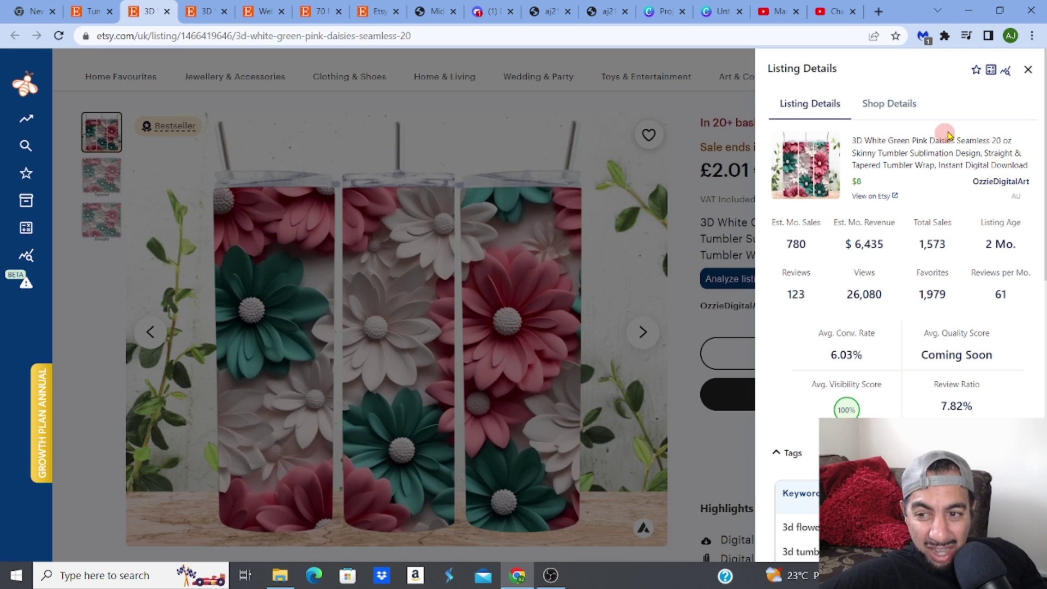
click(1027, 71)
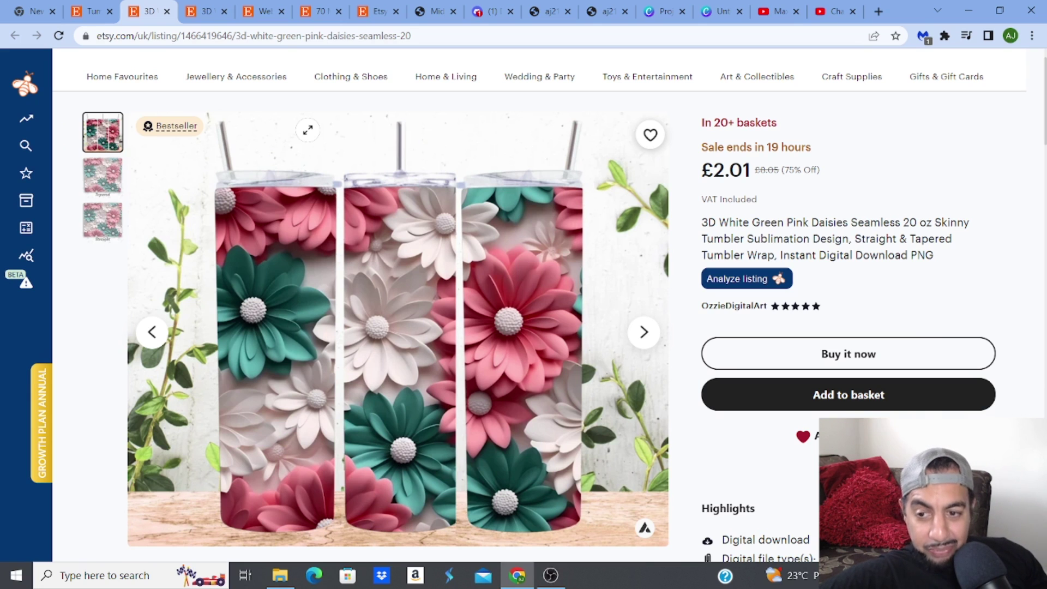
click(108, 185)
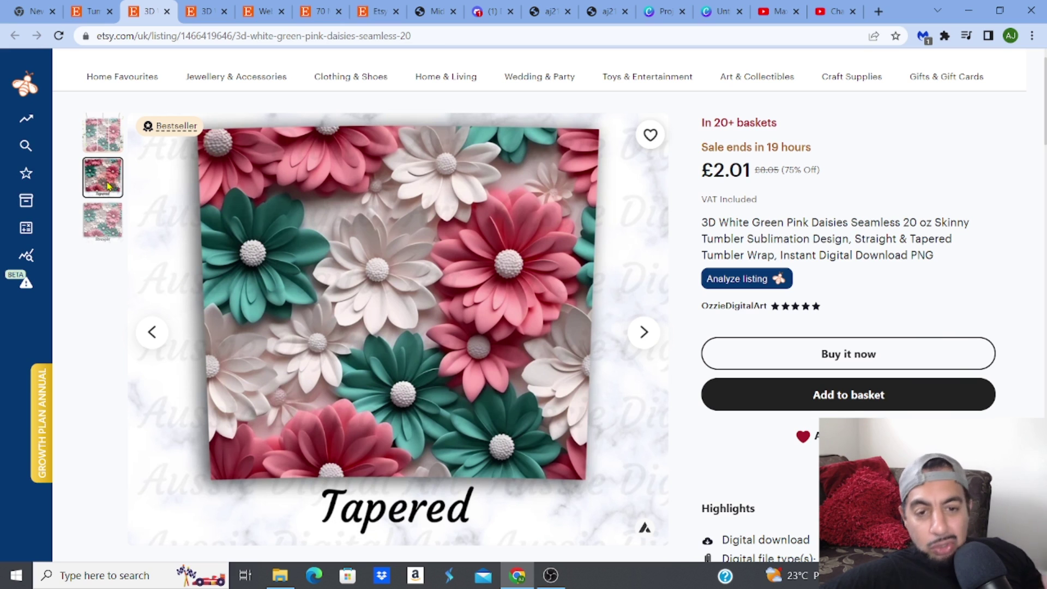
click(104, 231)
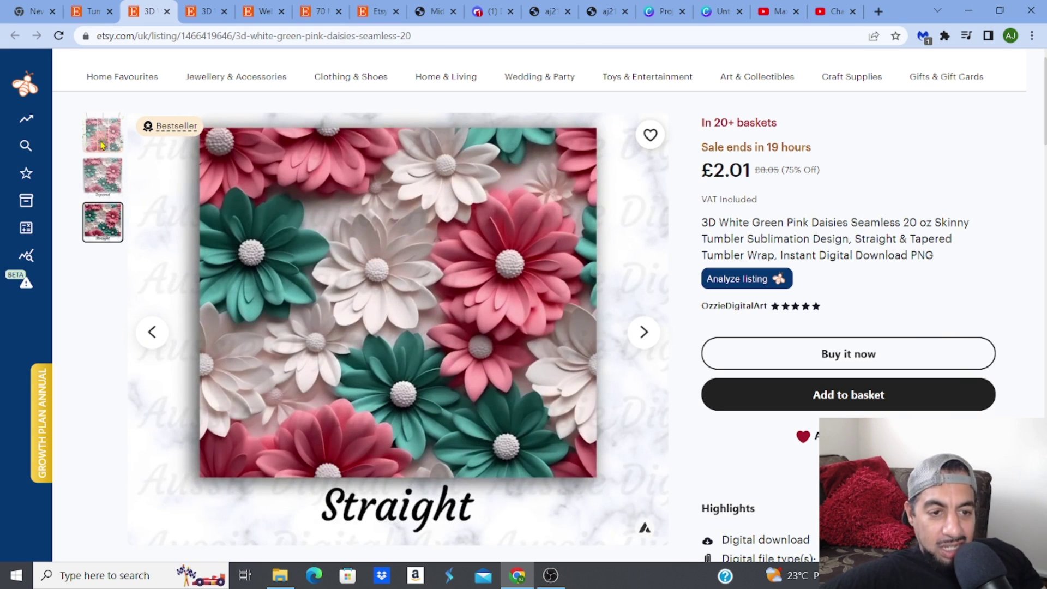
click(102, 140)
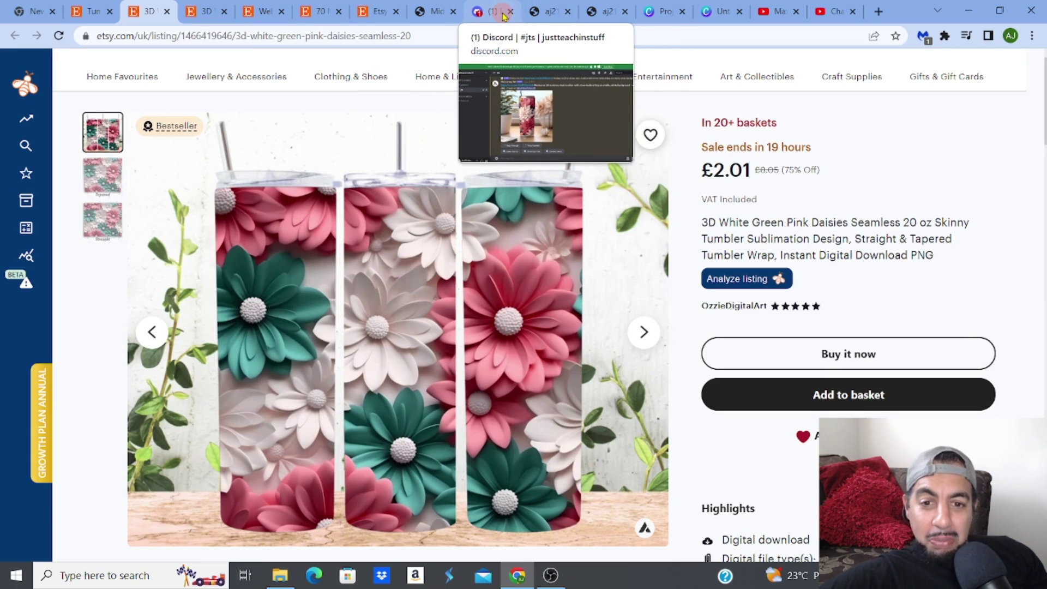
Step: Switch to Discord to view the Midjourney mockup of the floral 20 oz skinny tumbler, including its full-size image
click(503, 12)
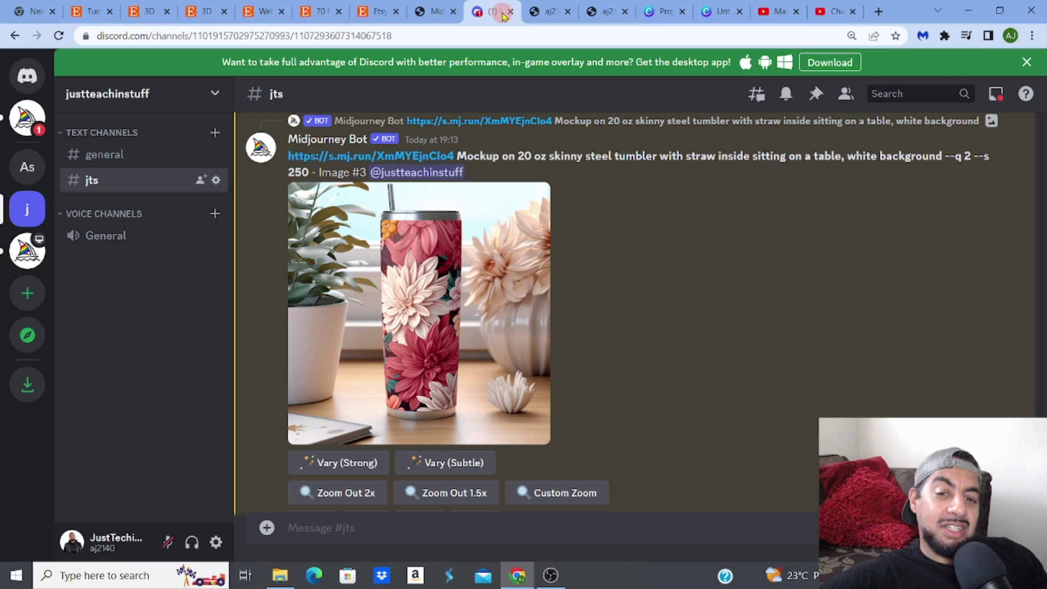
click(548, 12)
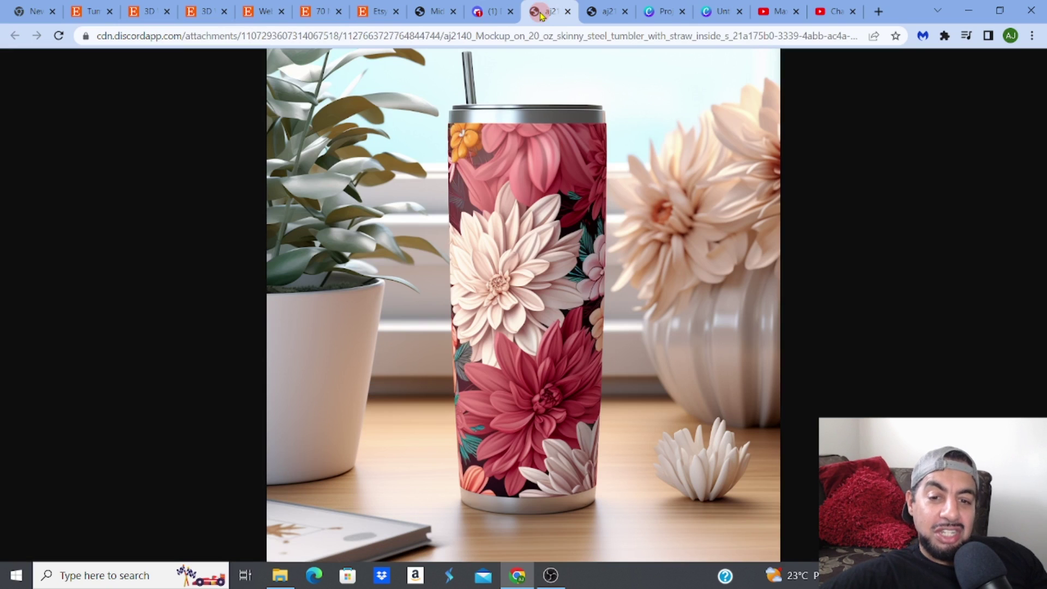
click(788, 124)
click(894, 196)
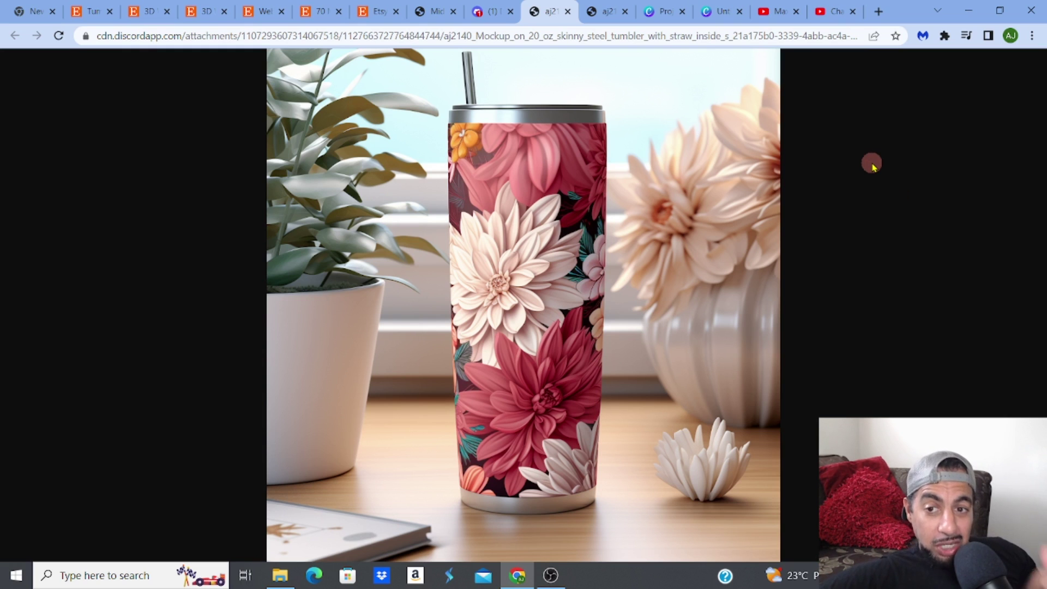
Step: Switch to the YouTube video about Midjourney AI's 3D tumbler designs and look over its page down to the comments
click(785, 16)
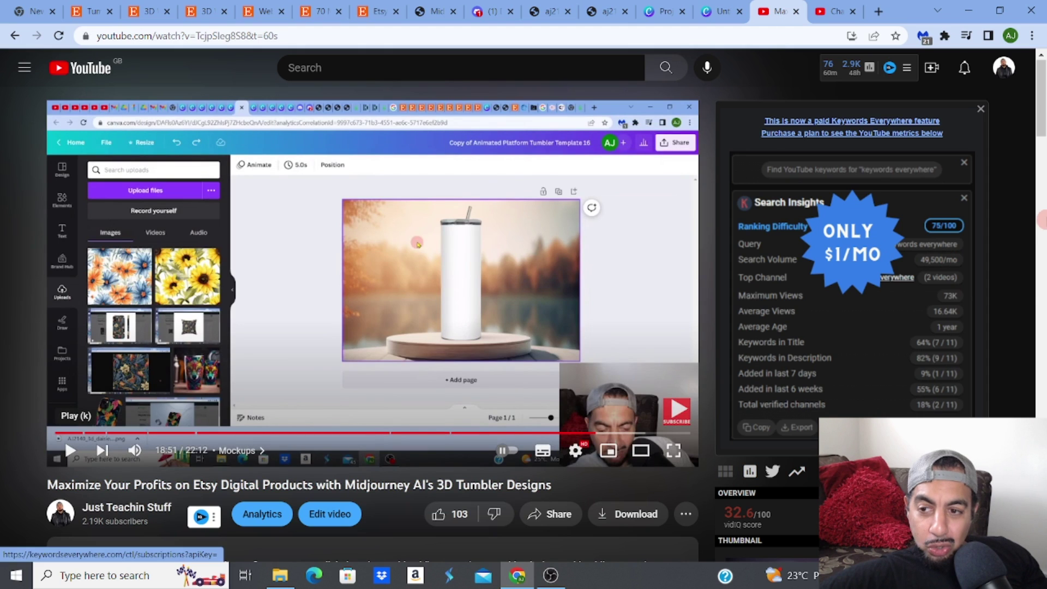
drag(1043, 125, 1043, 164)
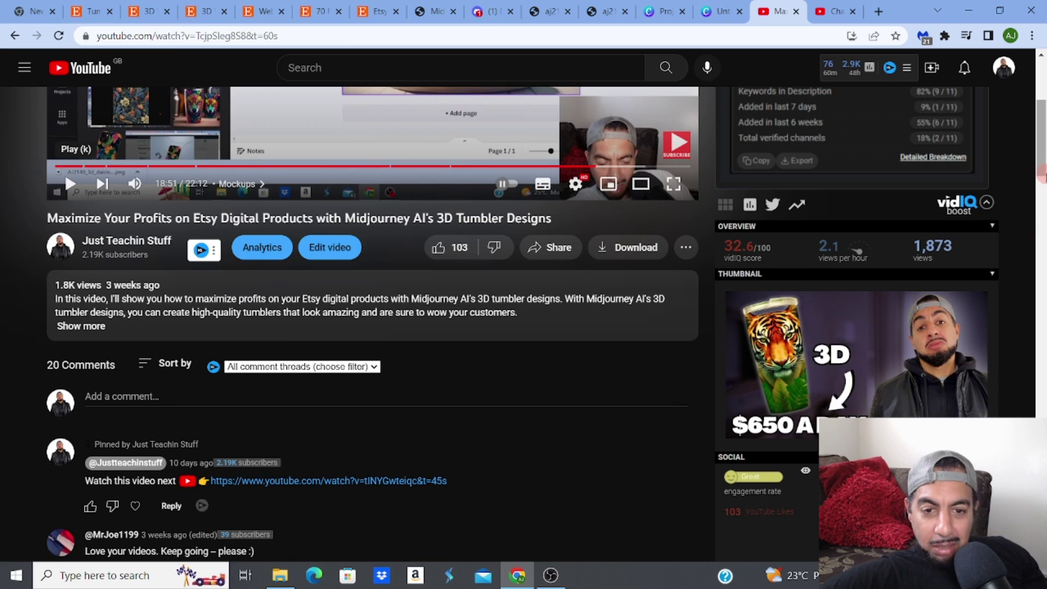
drag(1043, 172, 1044, 136)
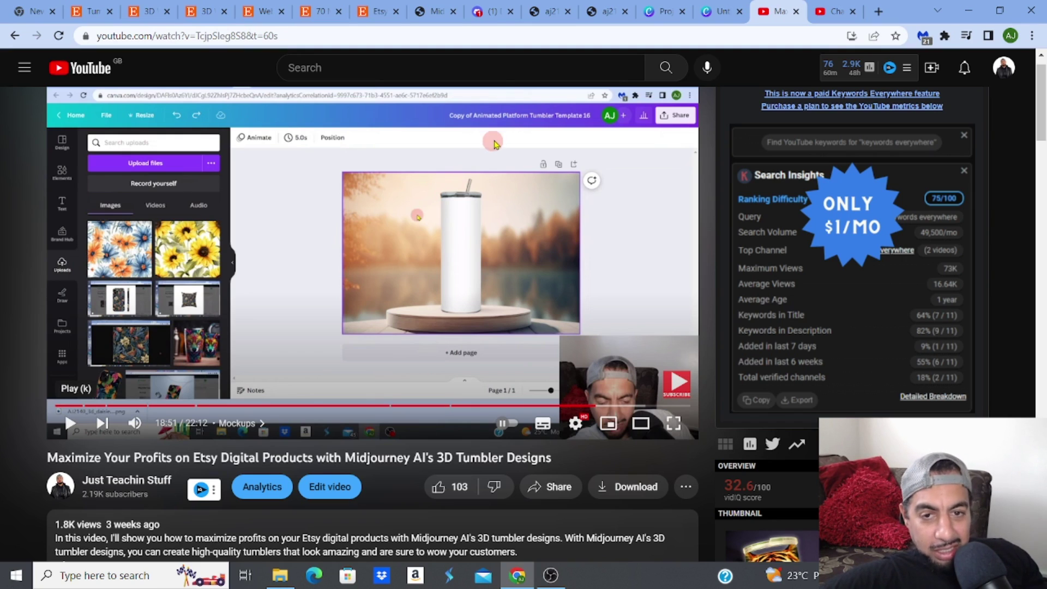
Step: Switch to the jts channel in Discord and bring up the Midjourney bot commands, checking the Etsy tumbler wraps analytics in between
click(493, 13)
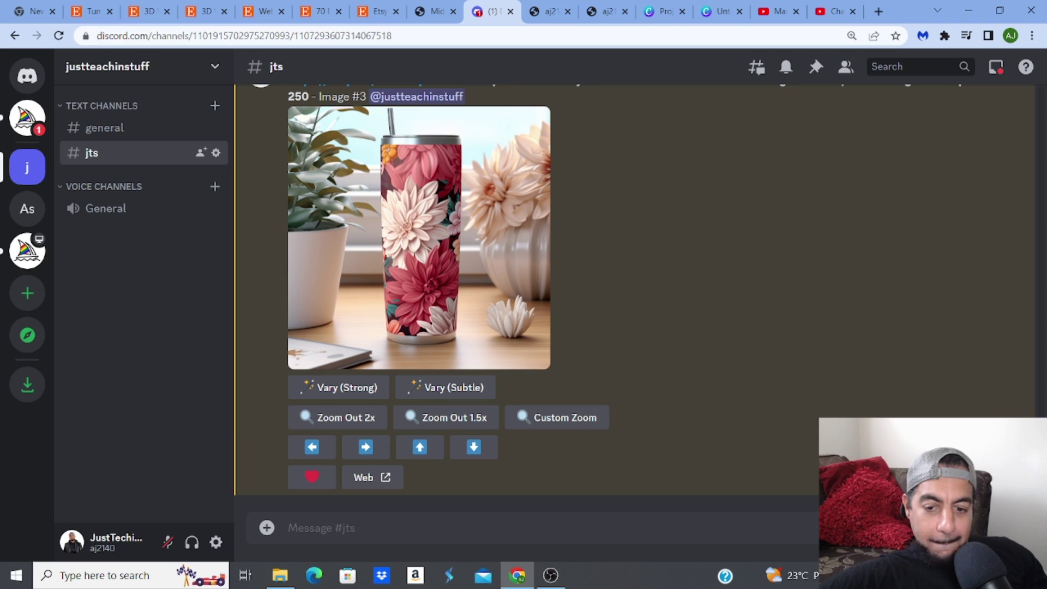
click(455, 529)
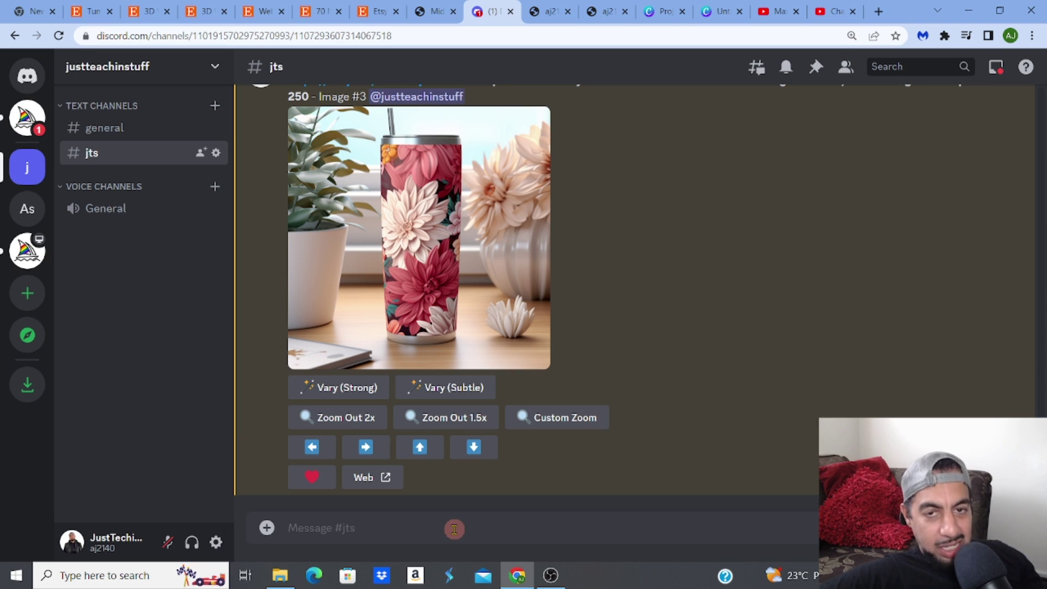
text(/)
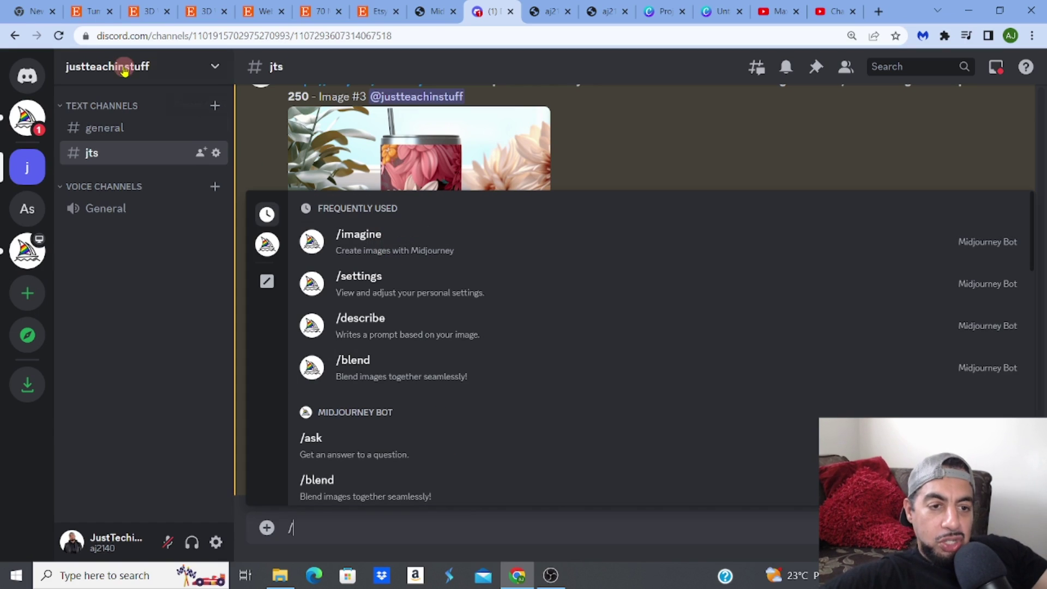
click(93, 13)
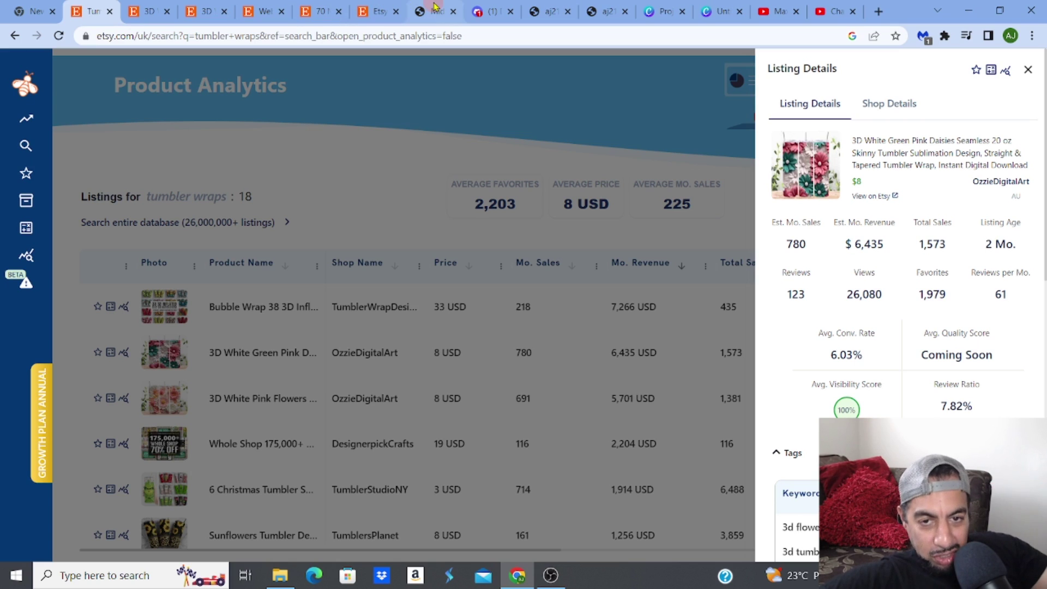
click(492, 17)
text(/)
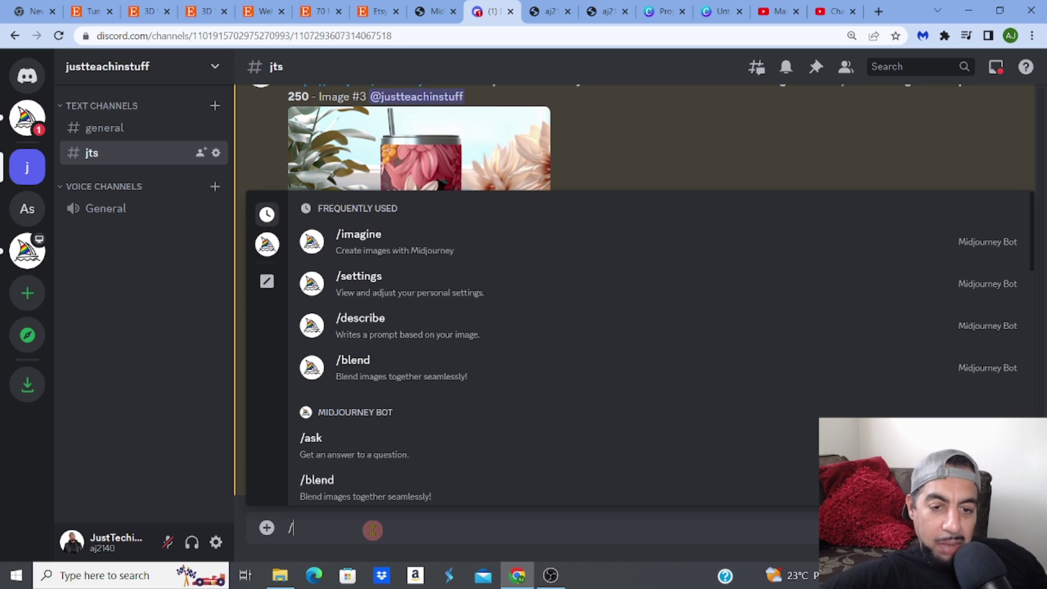
Step: Try to run /imagine with the copied prompt "seamless pattern 3d blooming flowers --tile", stripping the leading asterisks and the --q, --s and image text
click(377, 256)
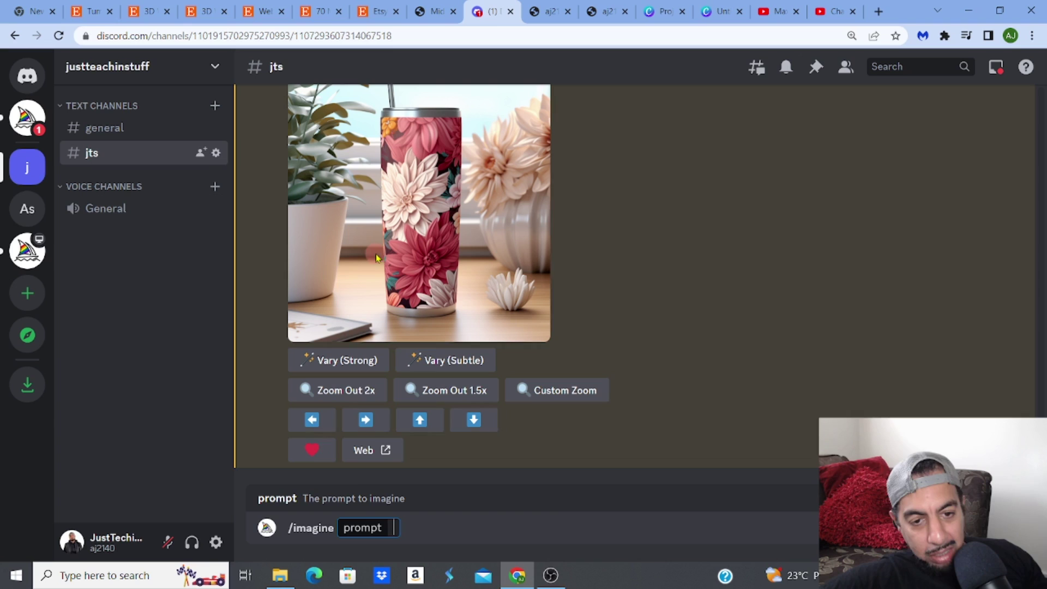
right_click(392, 527)
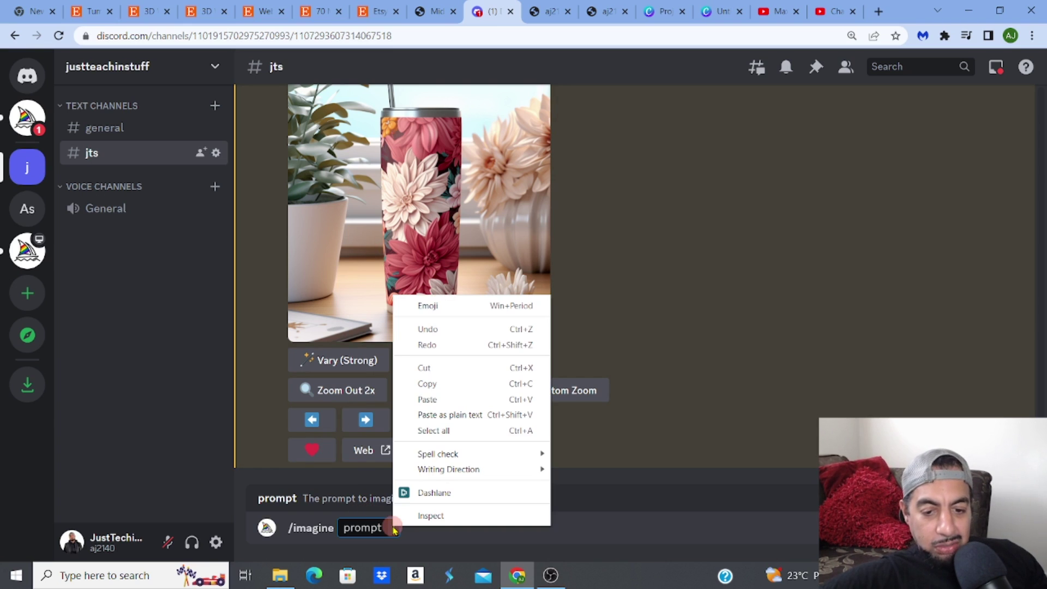
click(427, 400)
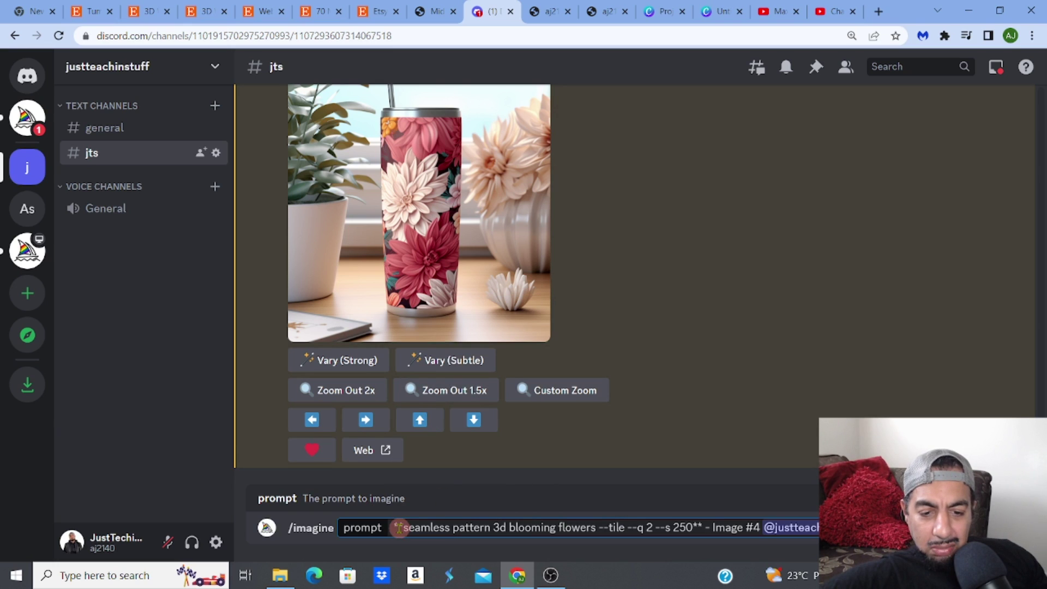
drag(393, 527, 403, 528)
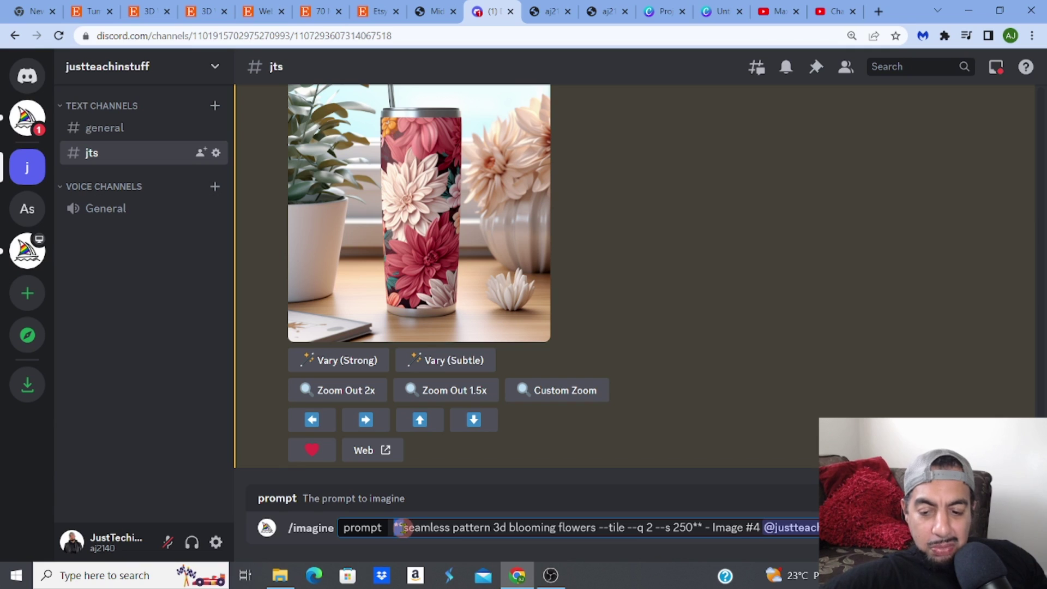
key(BackSpace)
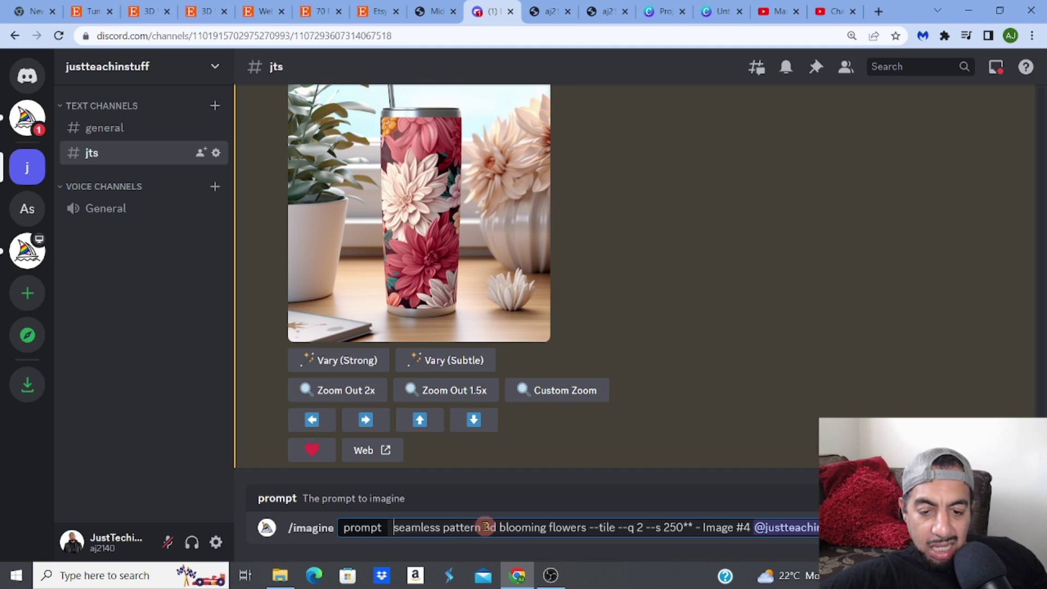
drag(484, 526, 497, 527)
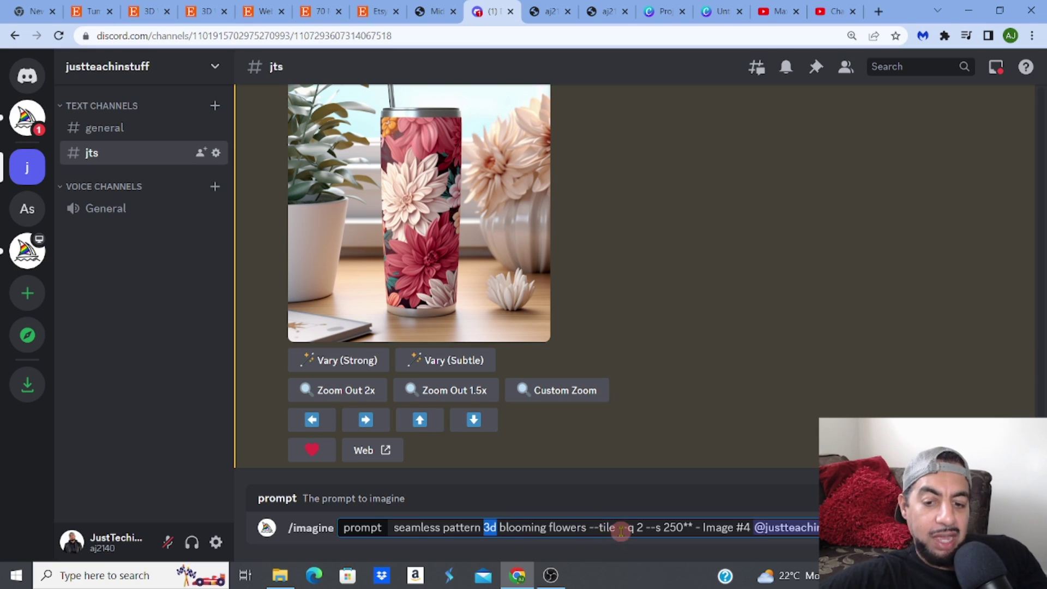
drag(618, 528, 756, 537)
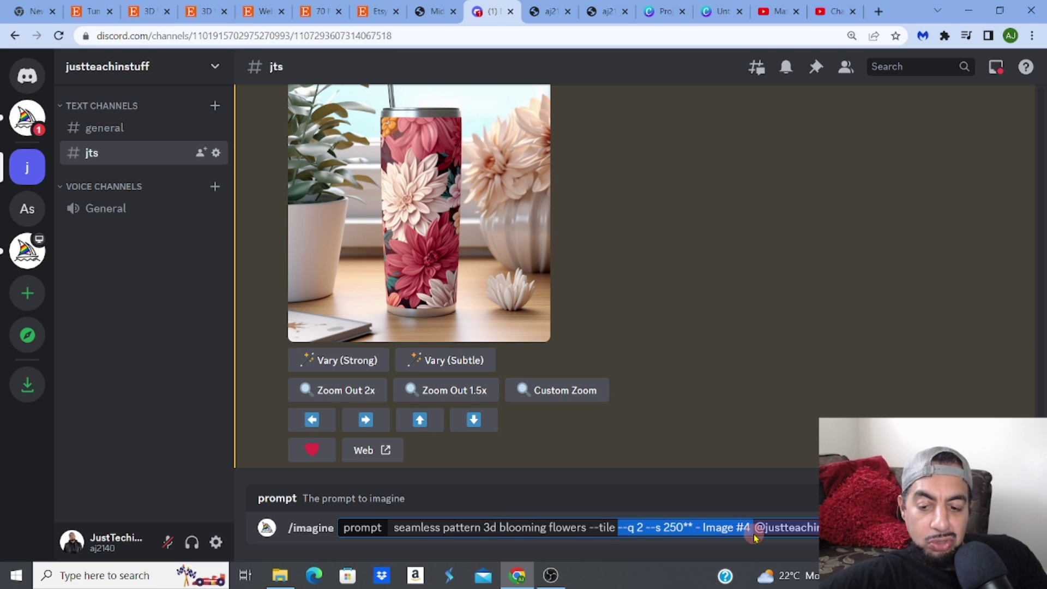
key(BackSpace)
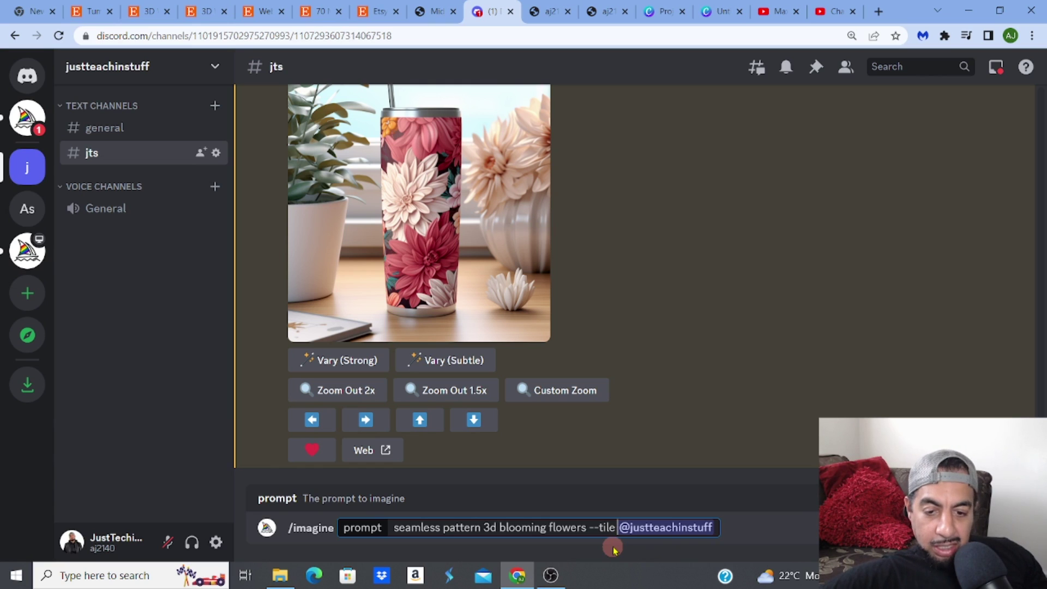
key(Return)
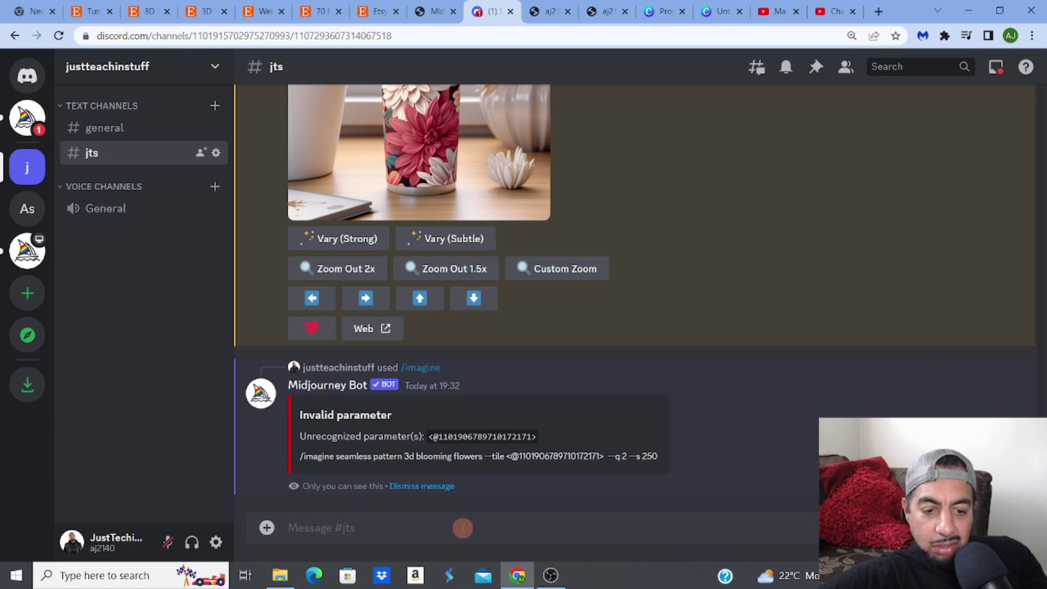
Step: Generate an image with /imagine using the prompt "seamless pattern 3d blooming flowers"
text(/)
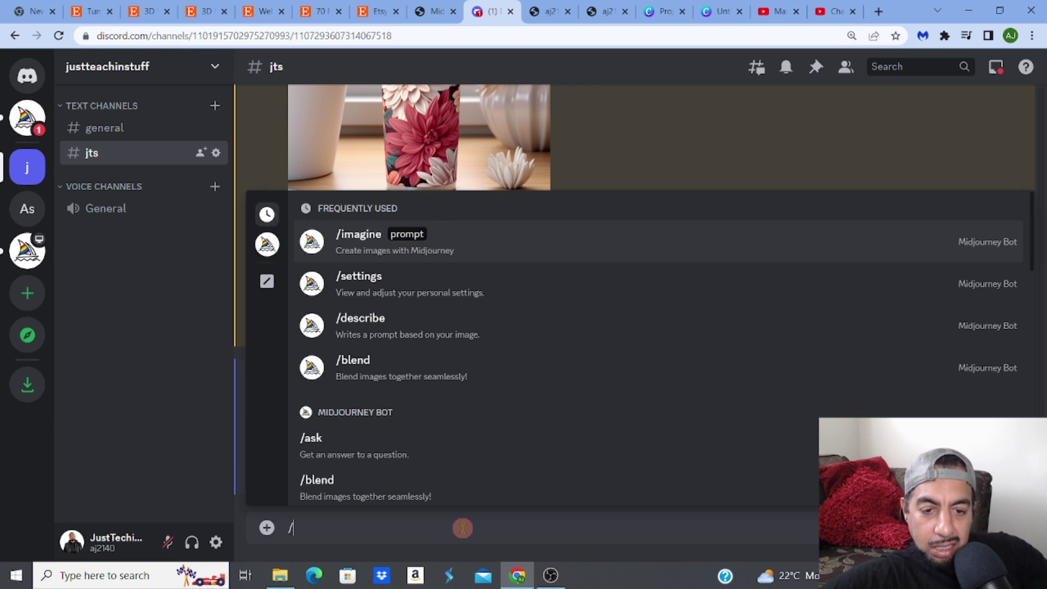
click(366, 253)
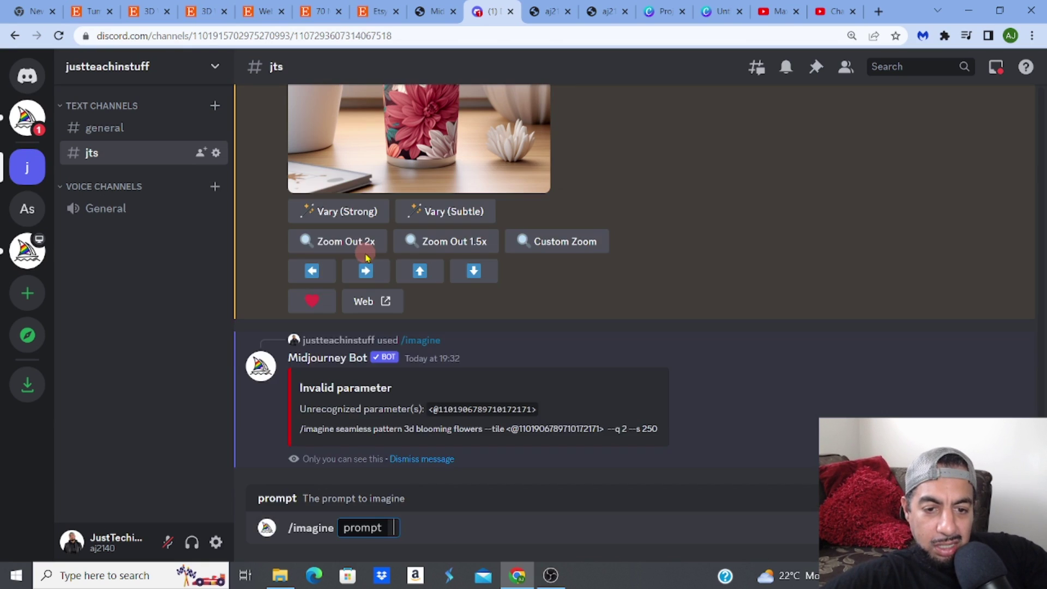
click(410, 526)
text(sea)
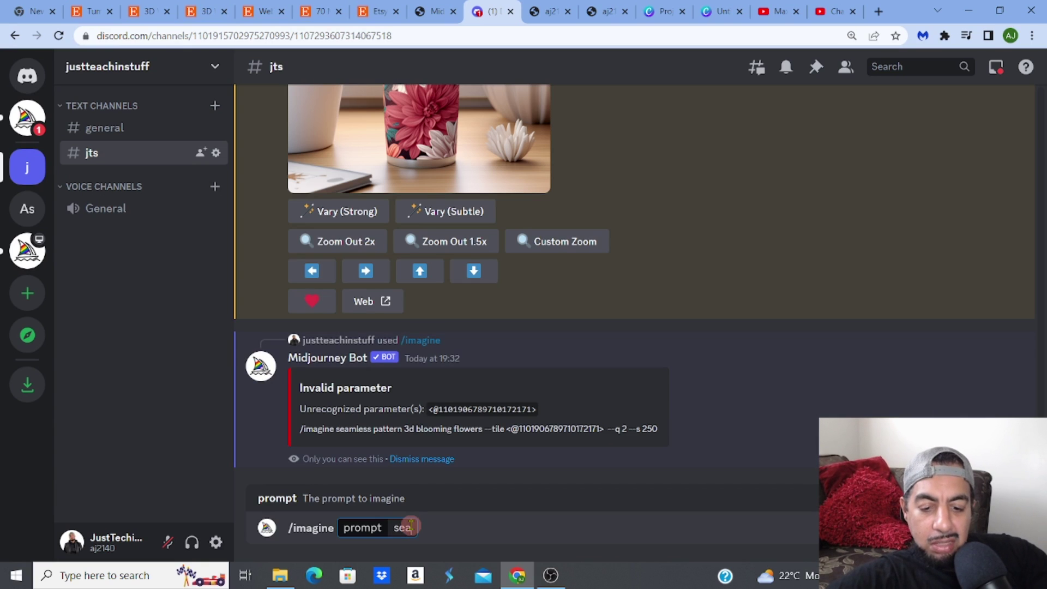
text(mless )
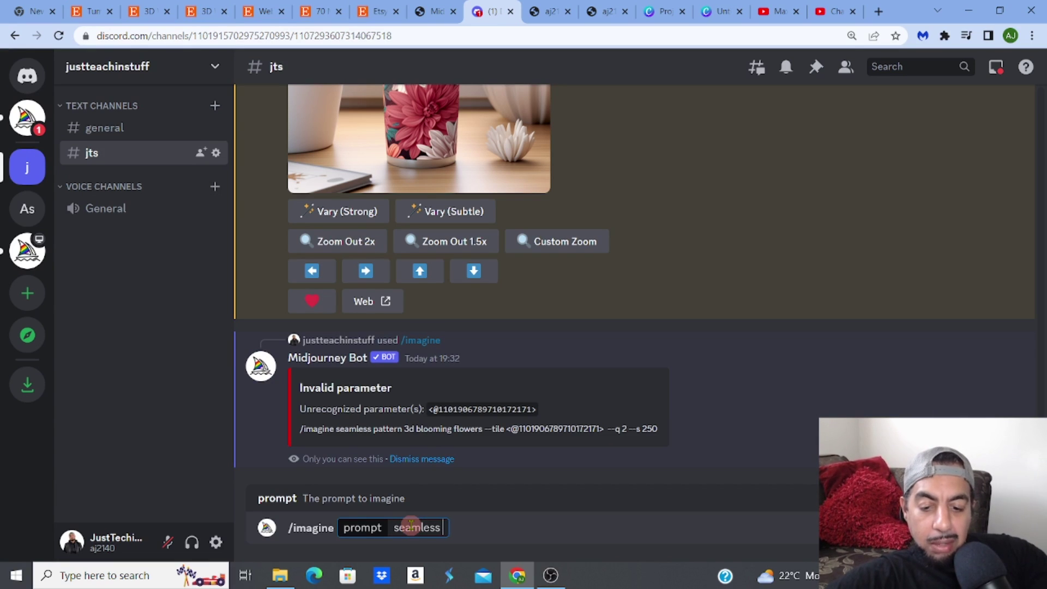
text(pattern)
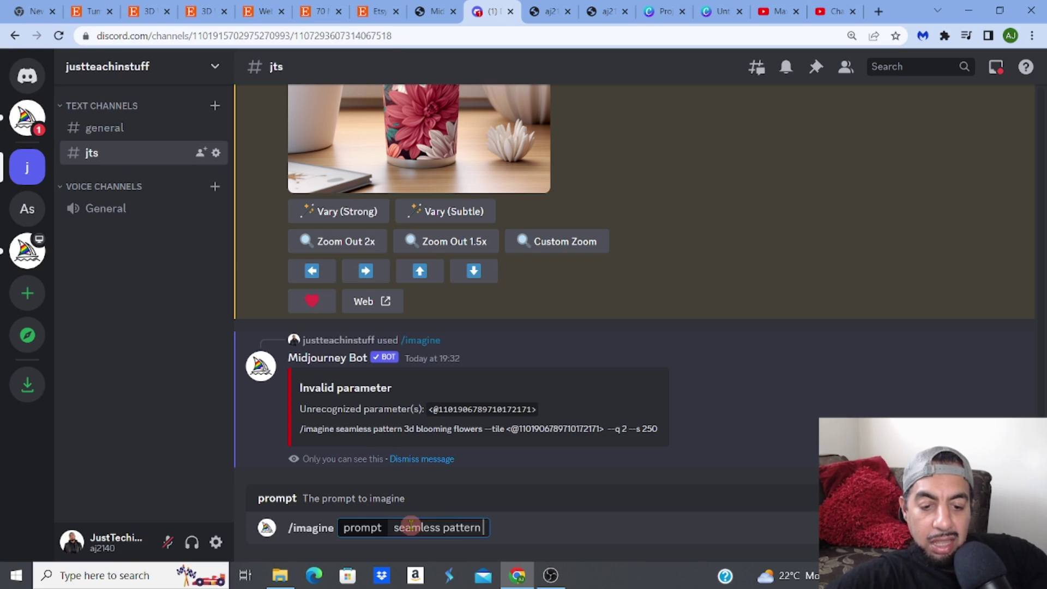
text( 3d)
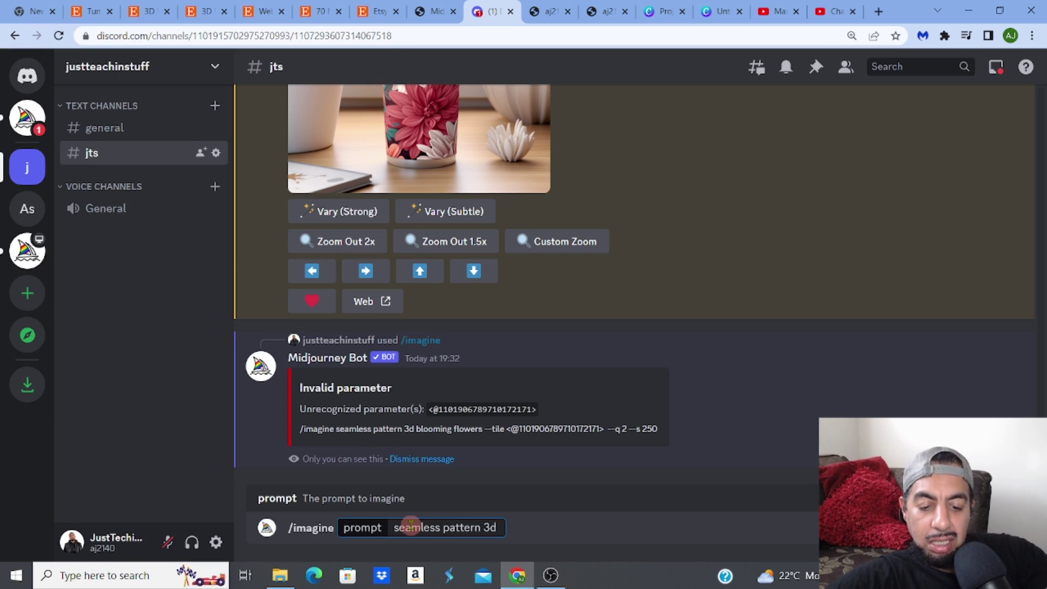
text( blooming)
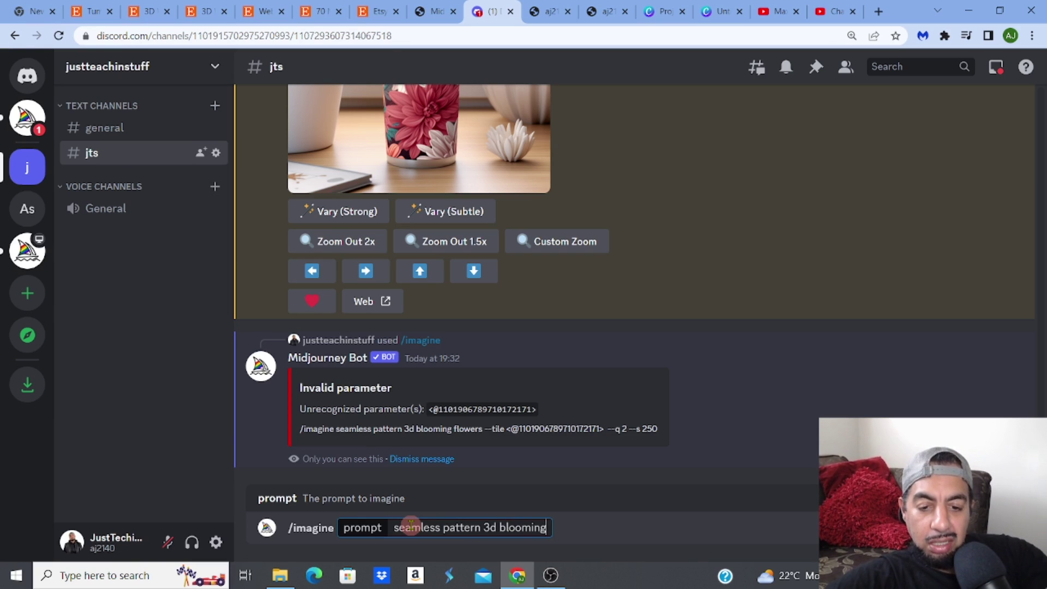
text( flowers)
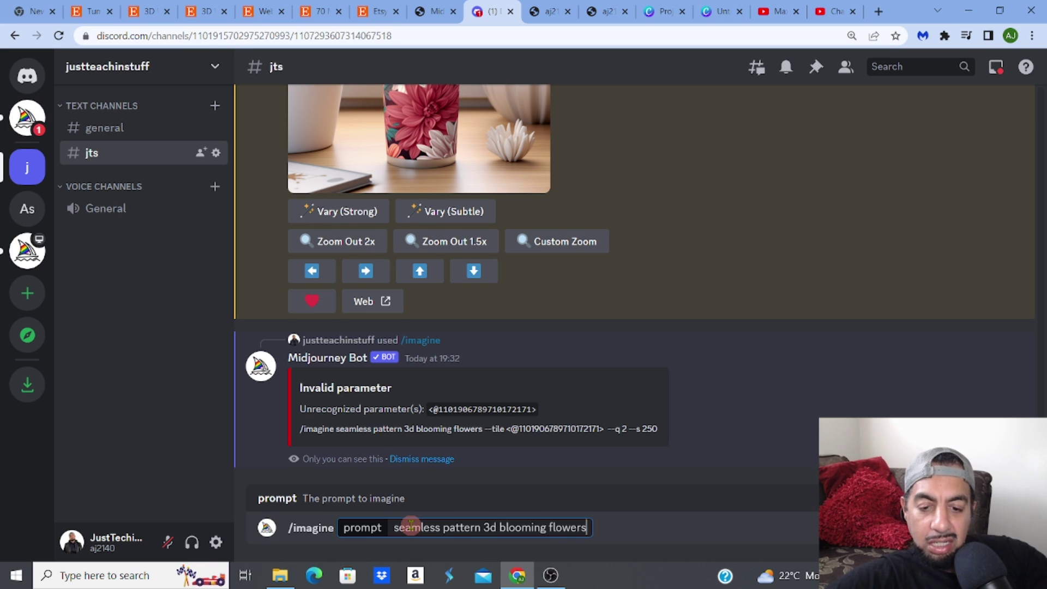
key(Return)
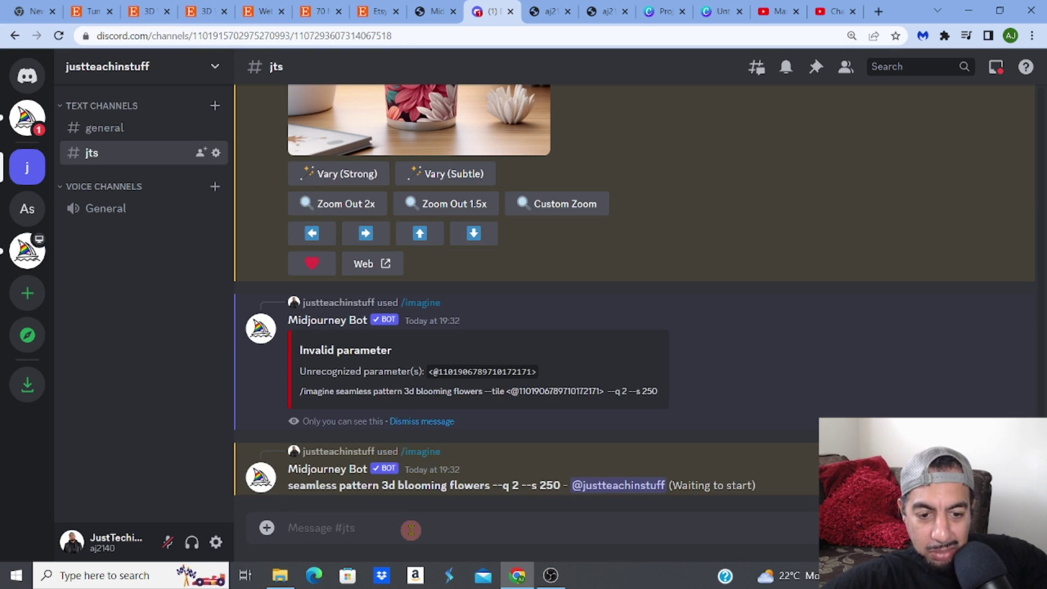
Step: Generate an image grid with /imagine using the prompt "seamless pattern 3d blooming flowers --tile"
text(/)
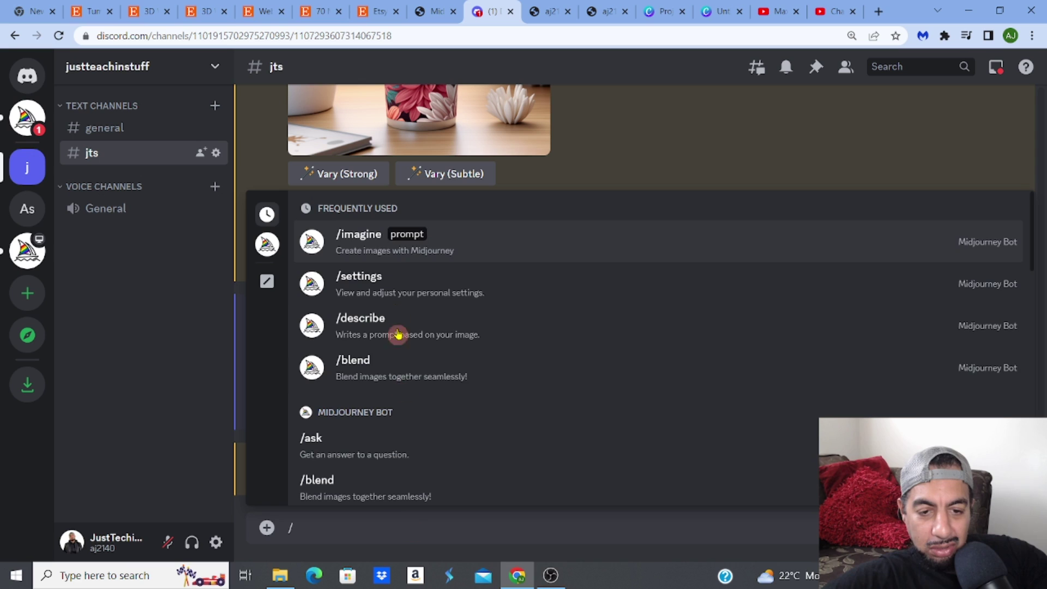
click(381, 240)
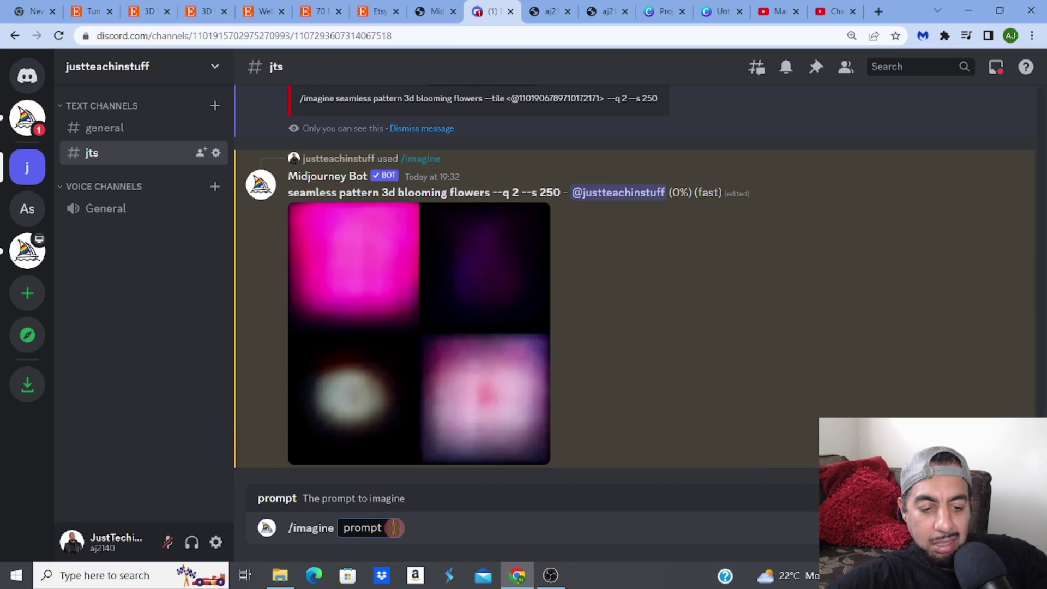
text(seamless)
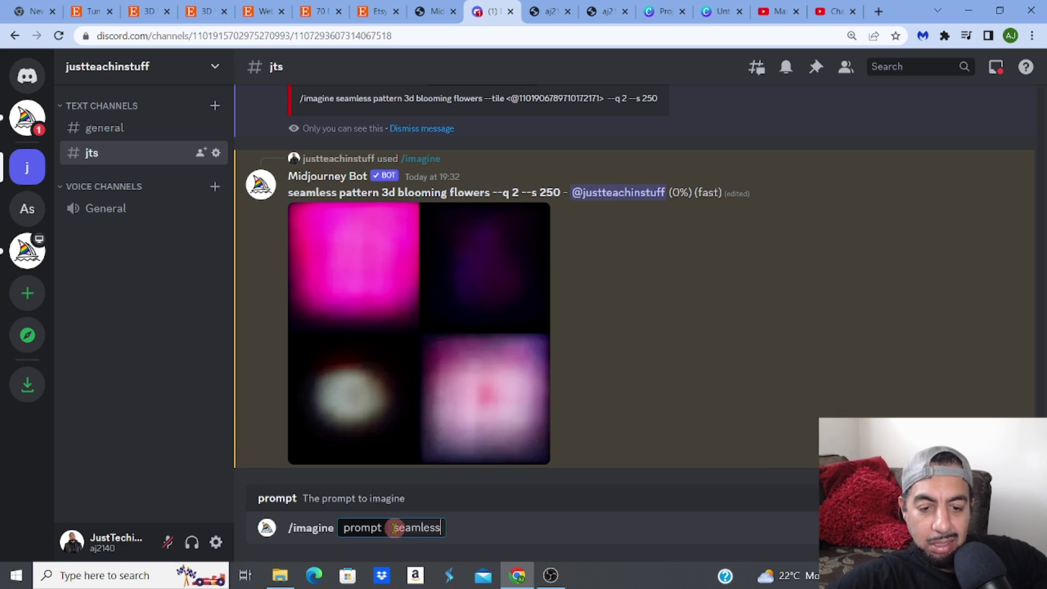
text( pat)
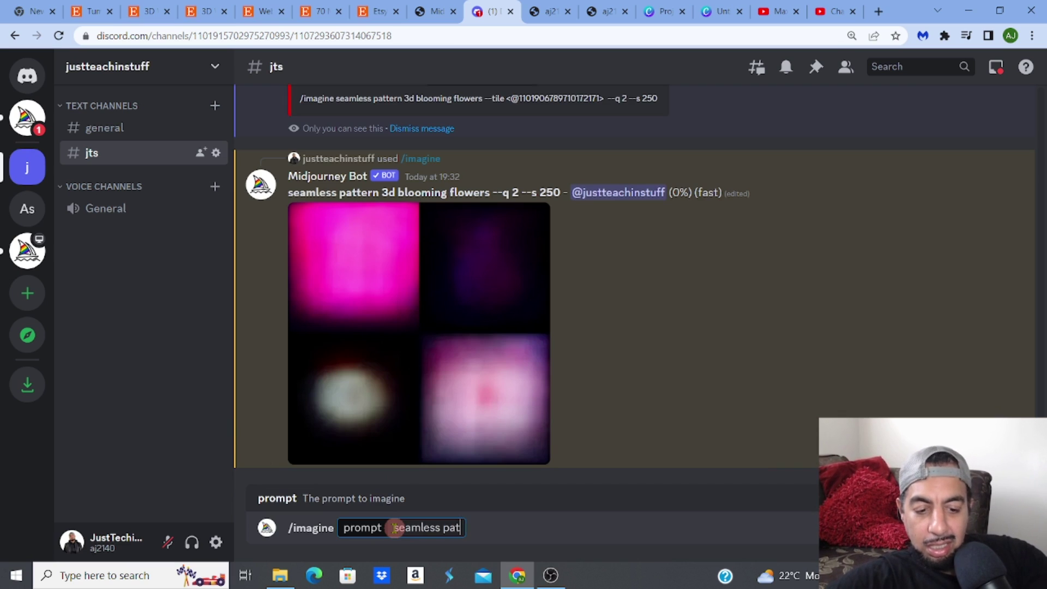
text(tern)
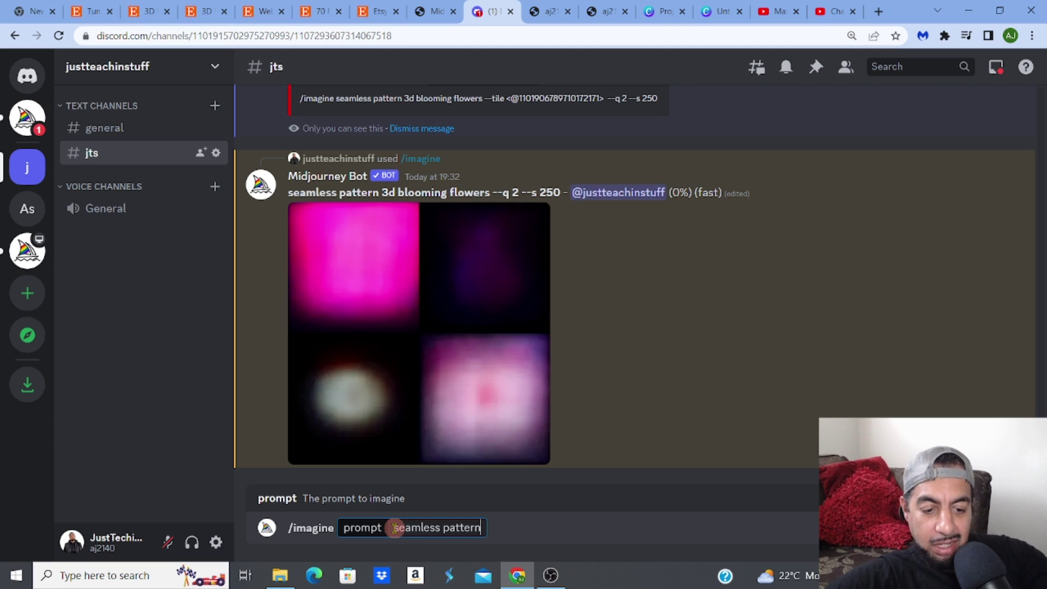
text( 3d)
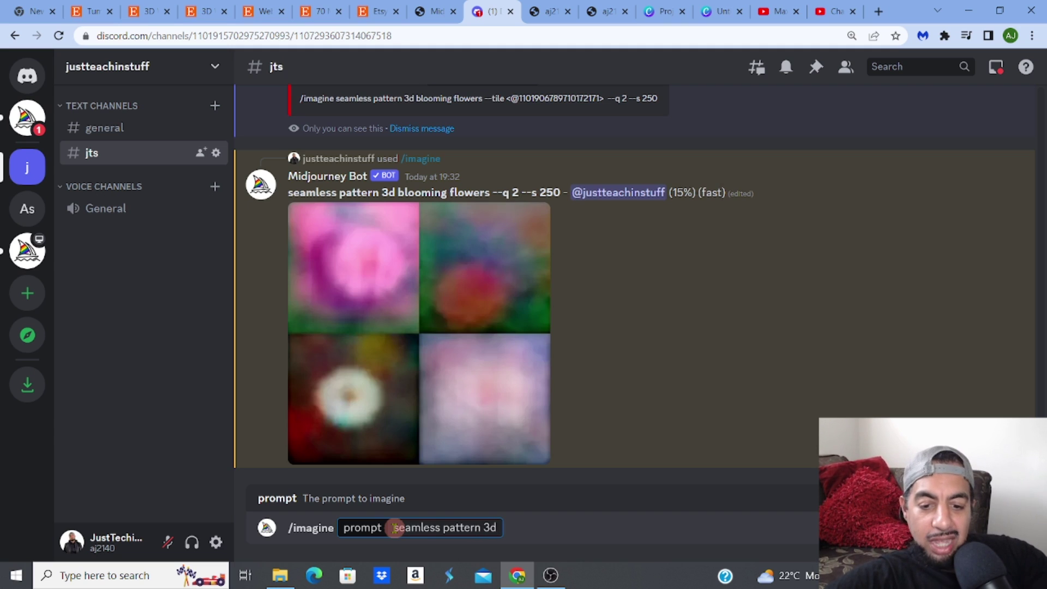
text( b)
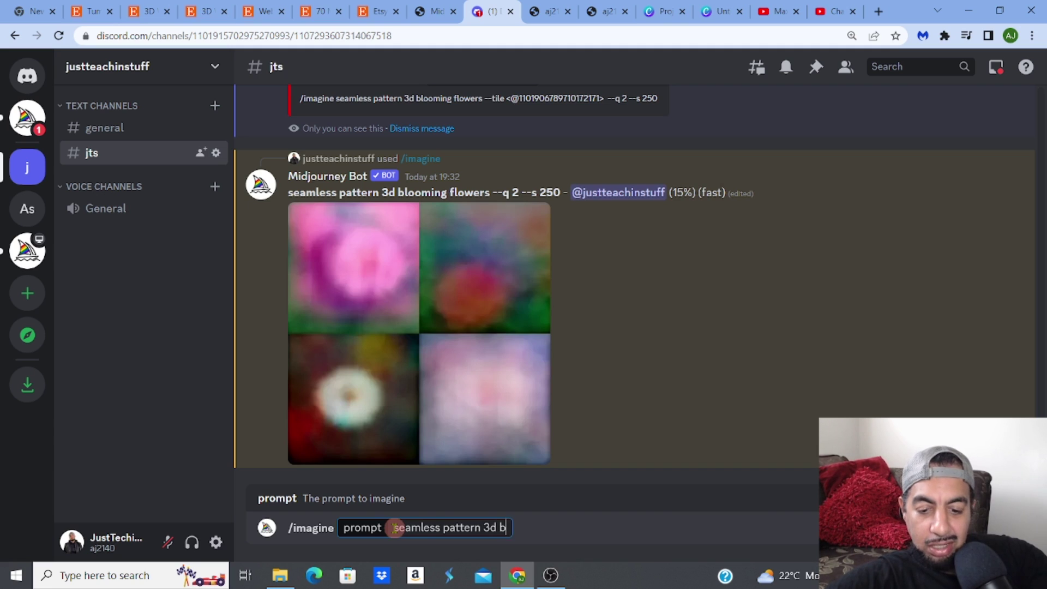
text(looming fl)
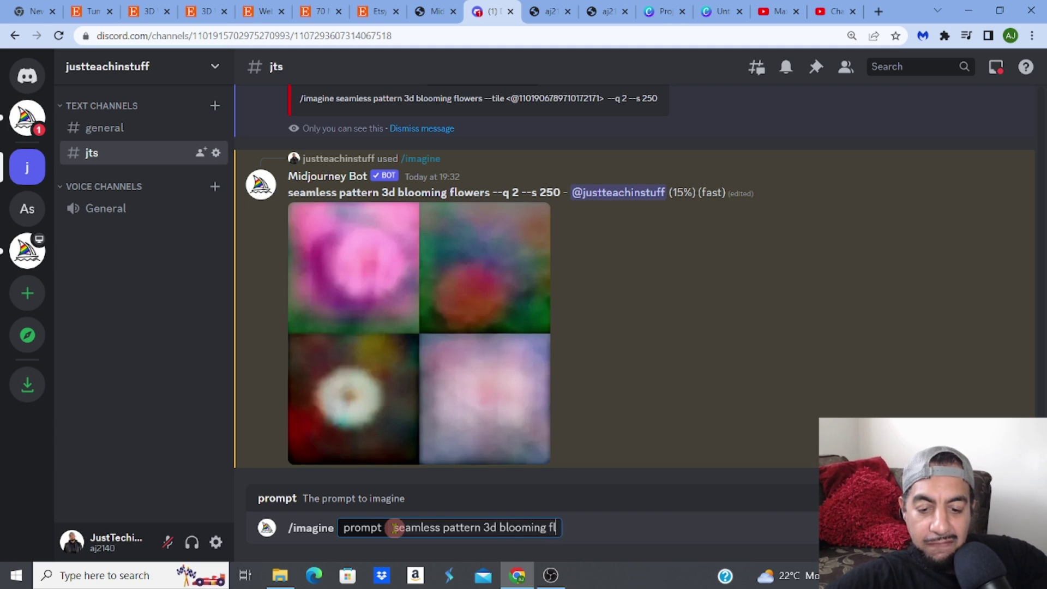
text(owers )
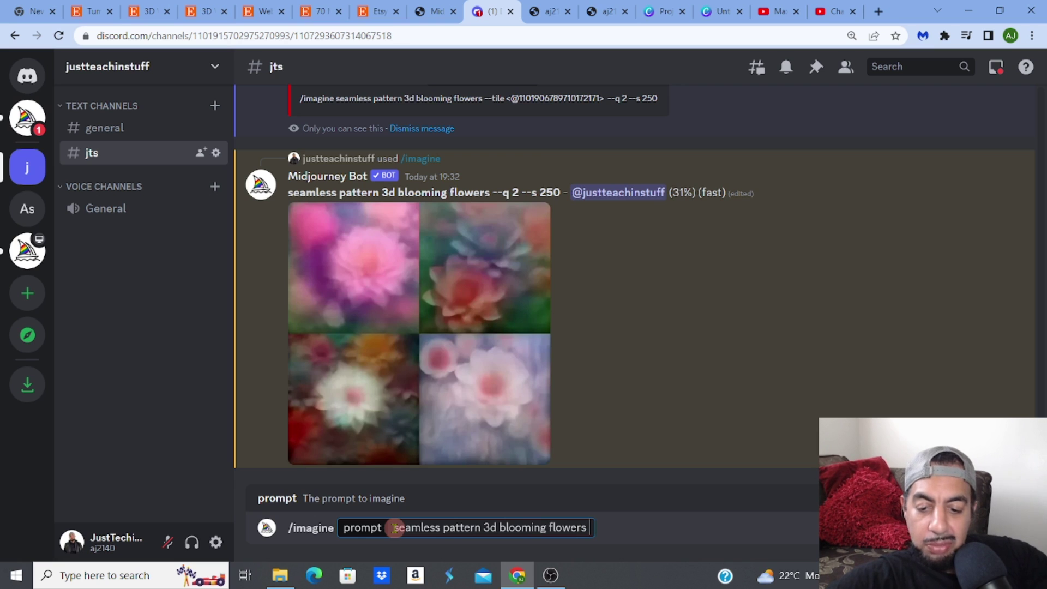
text(--)
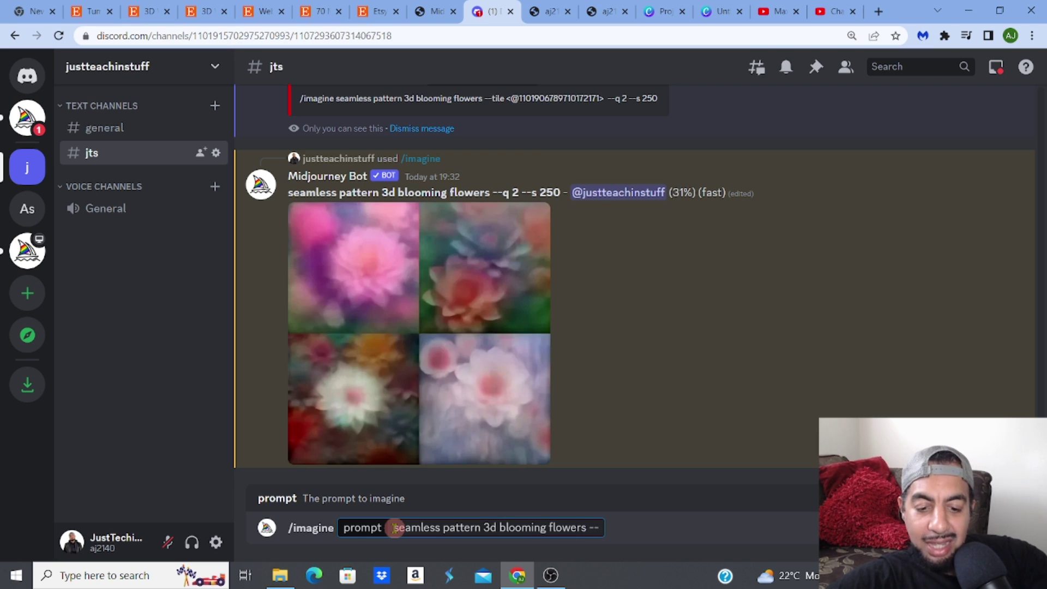
text(tile)
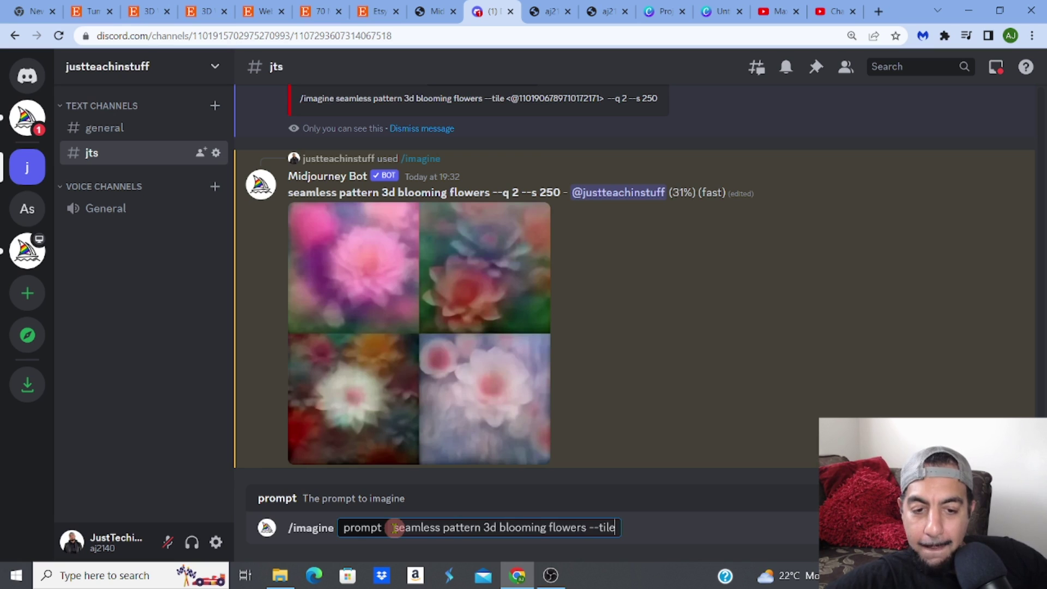
key(Return)
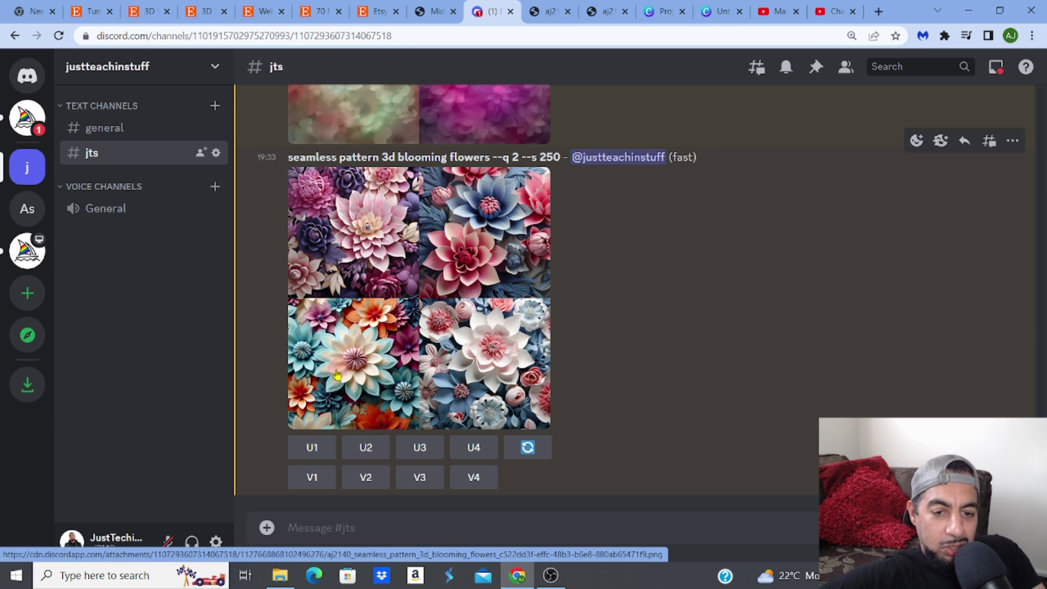
Step: Upscale the third image of the grid made without --tile and the first image of the --tile grid
click(415, 454)
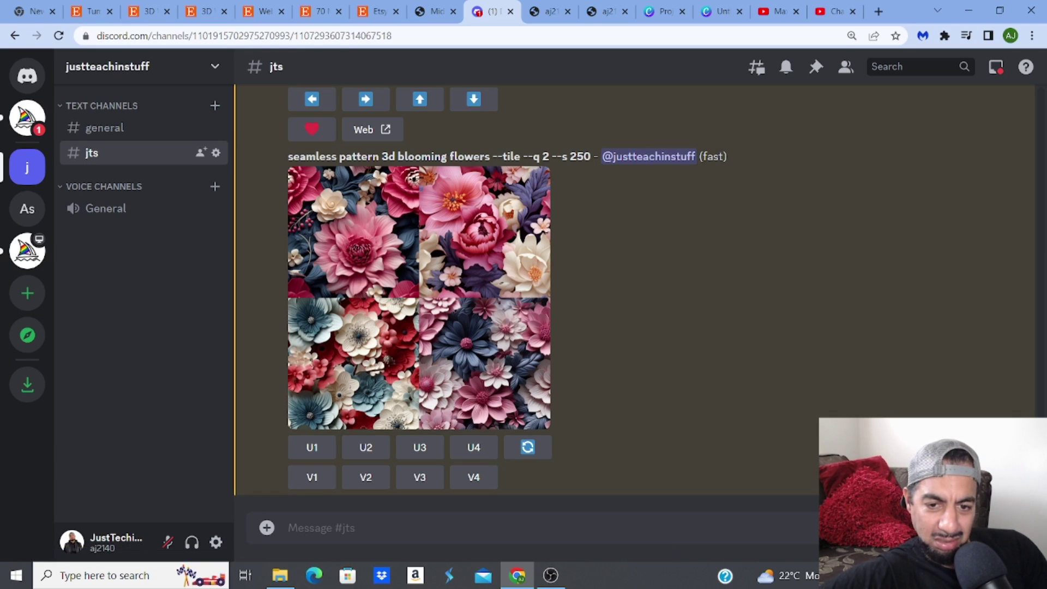
scroll(526, 300, up, 6)
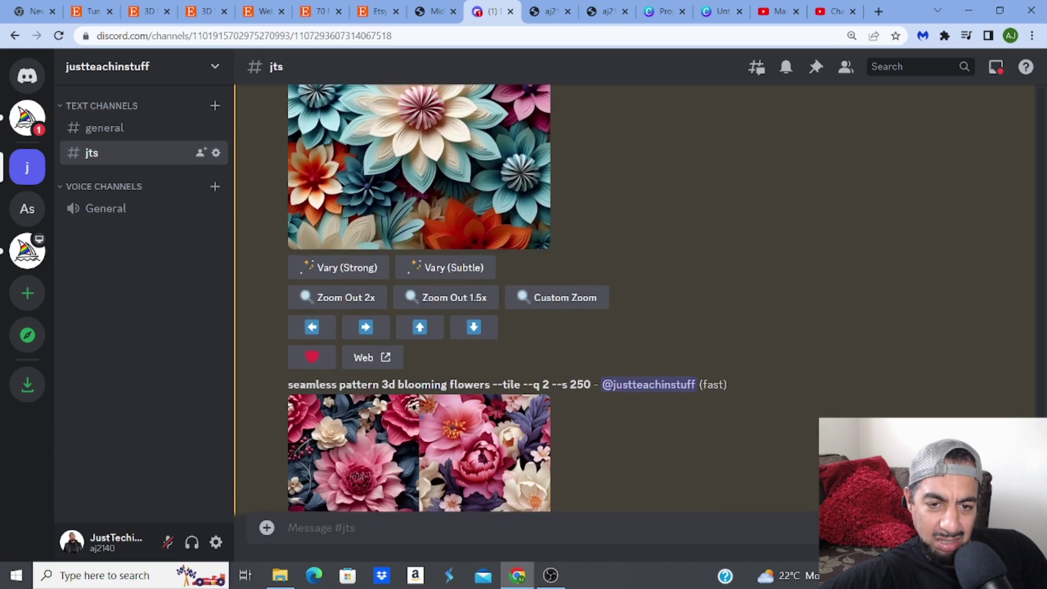
scroll(526, 300, down, 6)
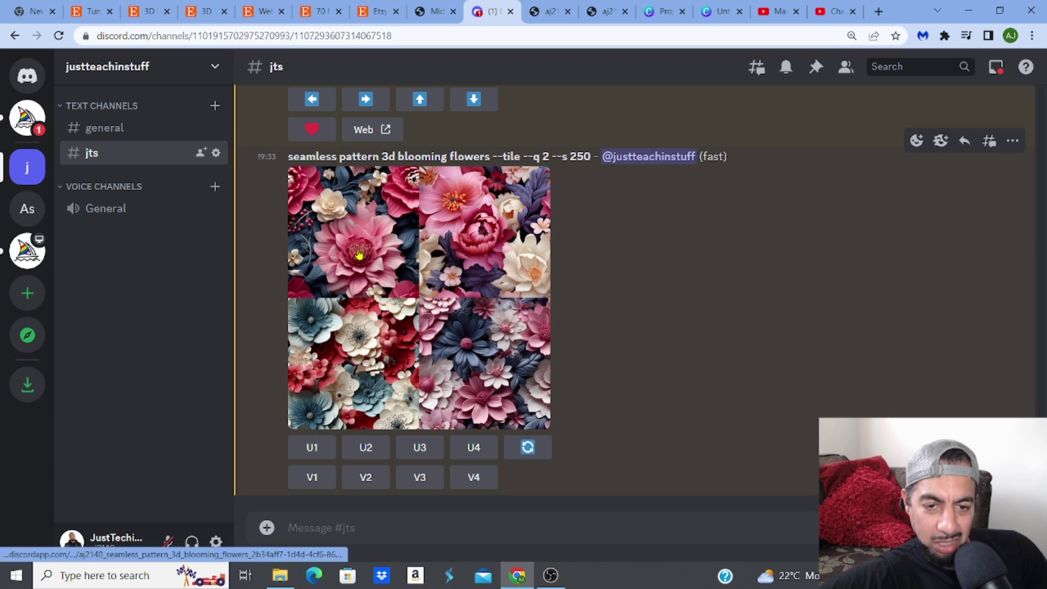
click(320, 453)
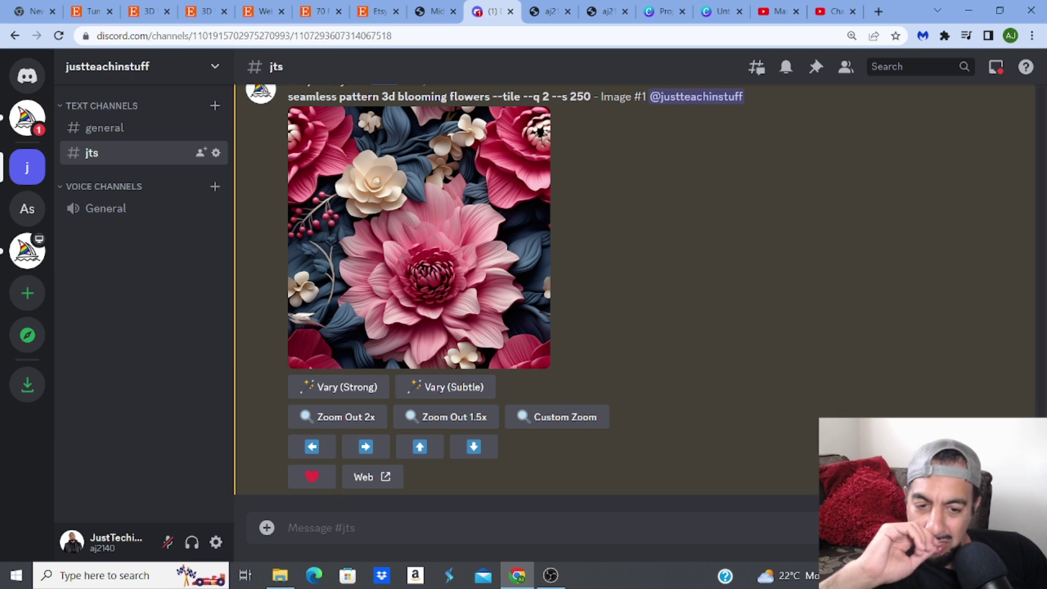
Step: Open the upscaled pink flower tile pattern at full size in the browser and save it as a PNG image in Downloads
click(468, 260)
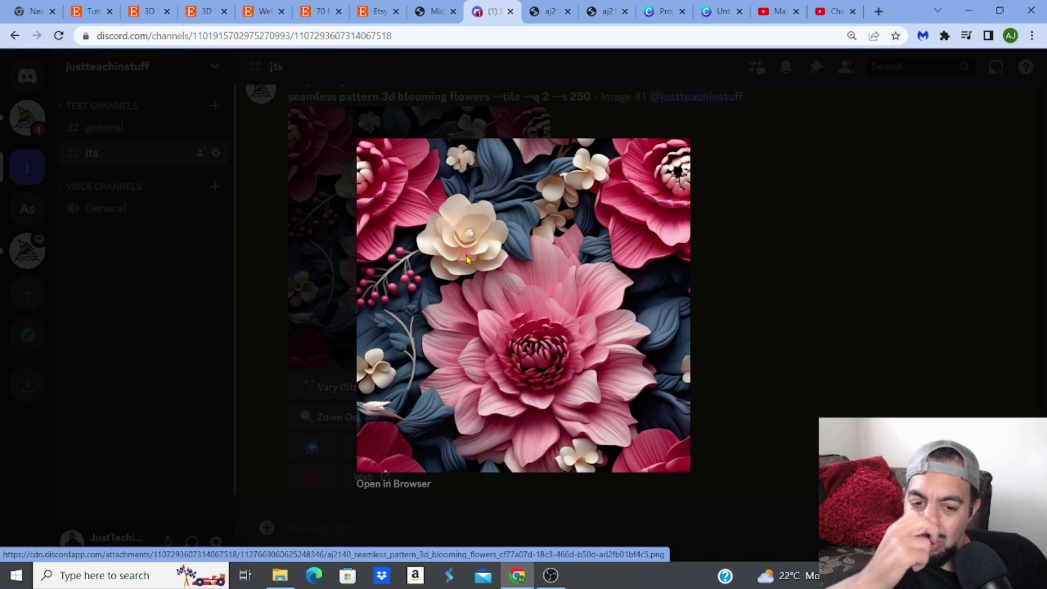
click(416, 485)
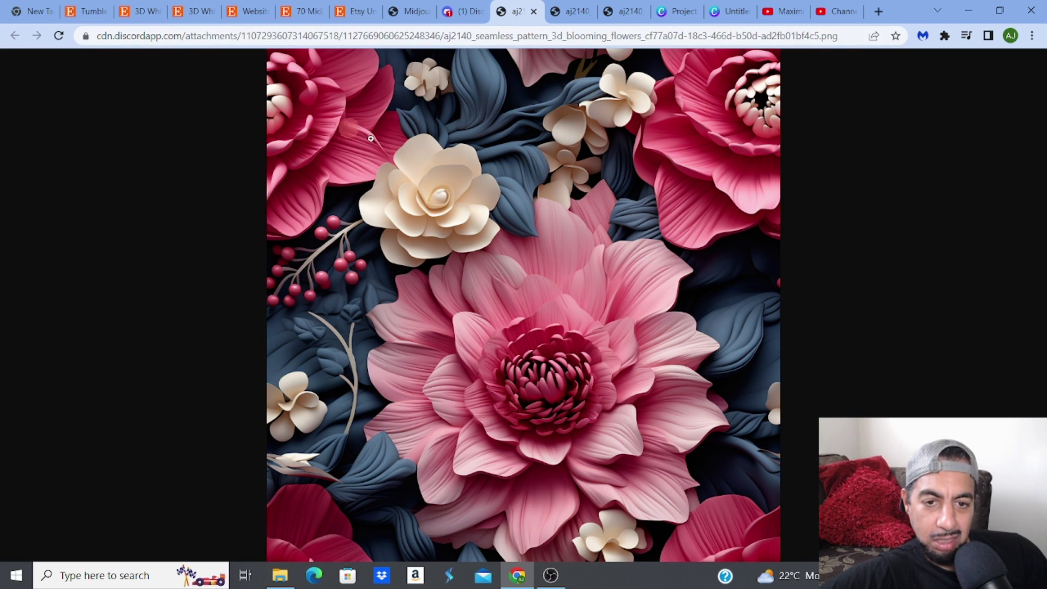
right_click(446, 176)
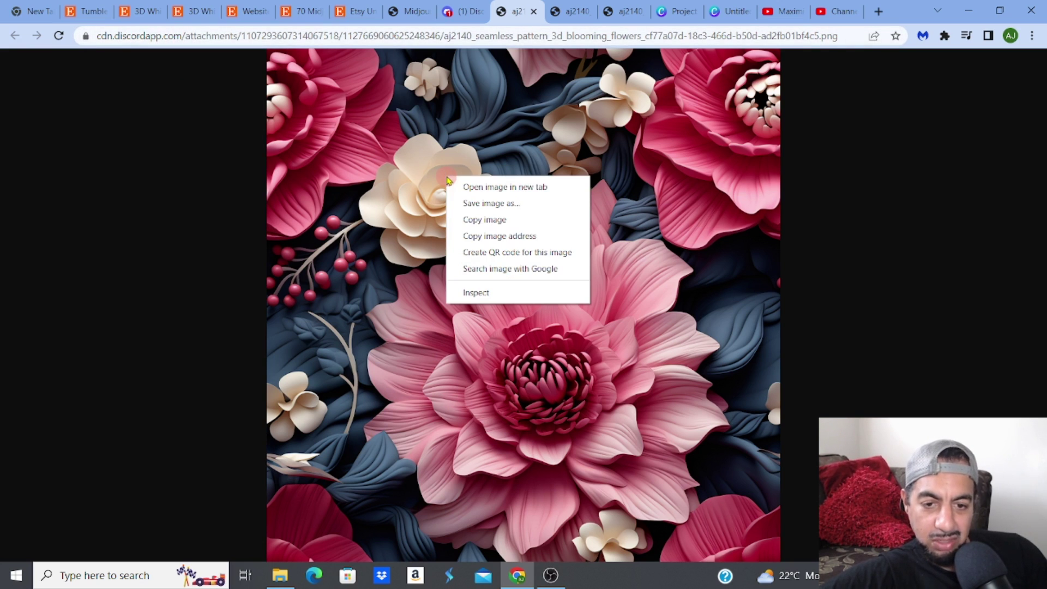
click(462, 207)
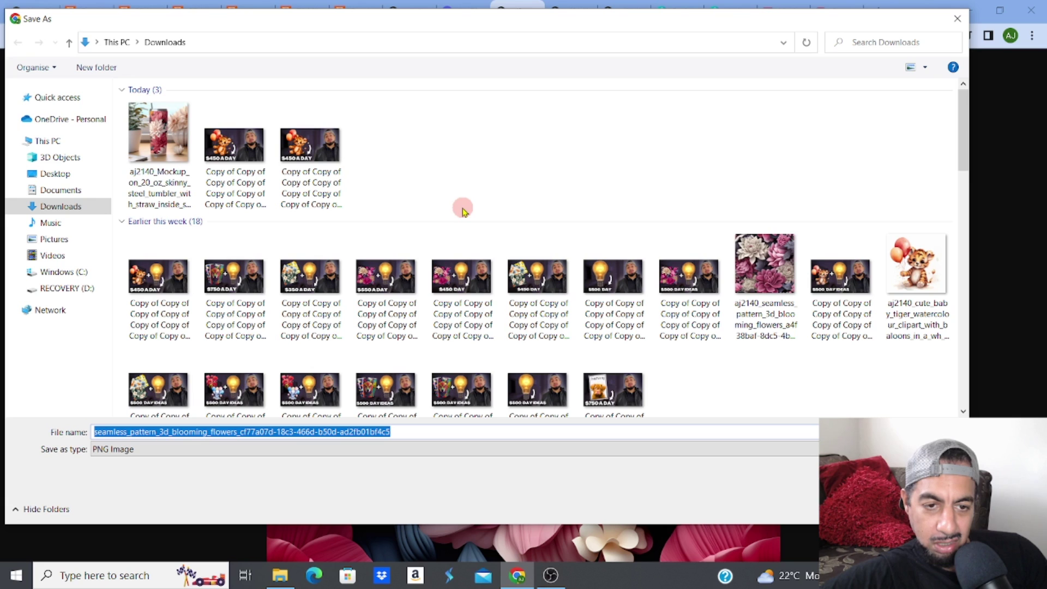
key(Home)
key(Return)
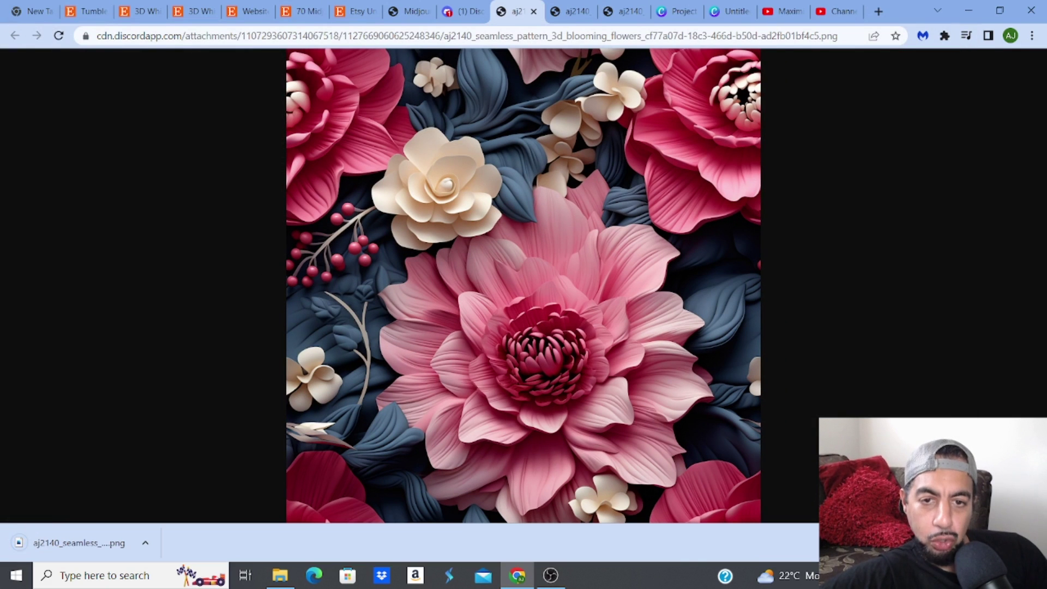
Step: Copy the web address of the full-size flower image and return to the jts channel in Discord, closing the image preview
click(845, 37)
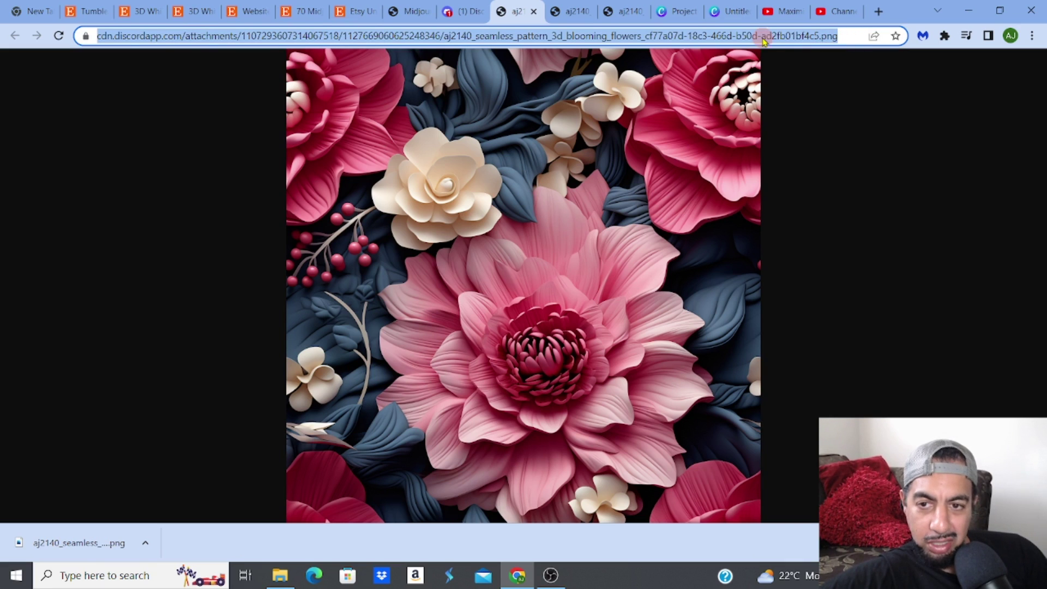
right_click(726, 37)
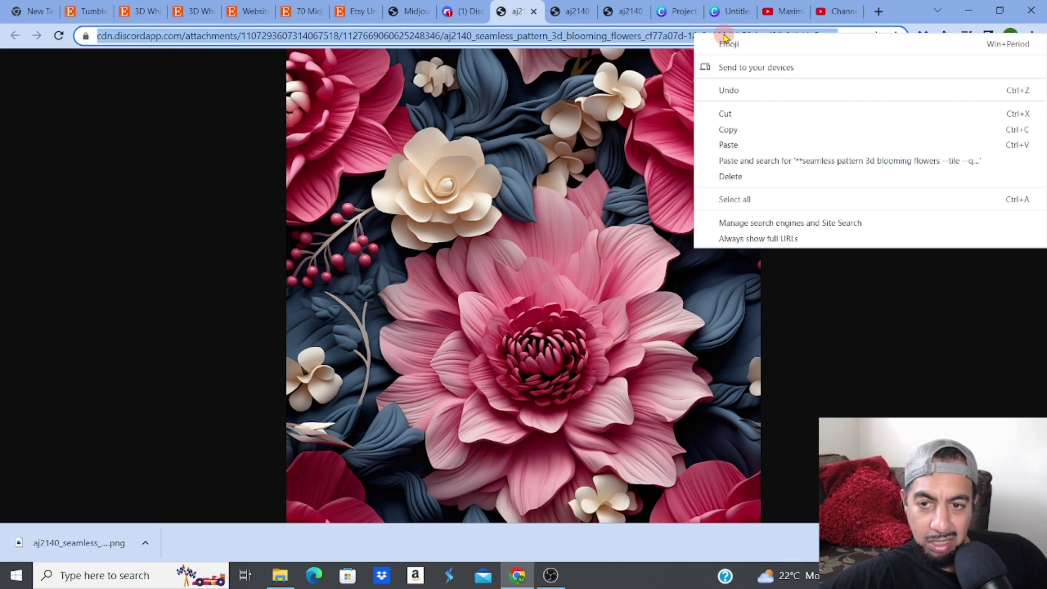
click(725, 130)
click(463, 11)
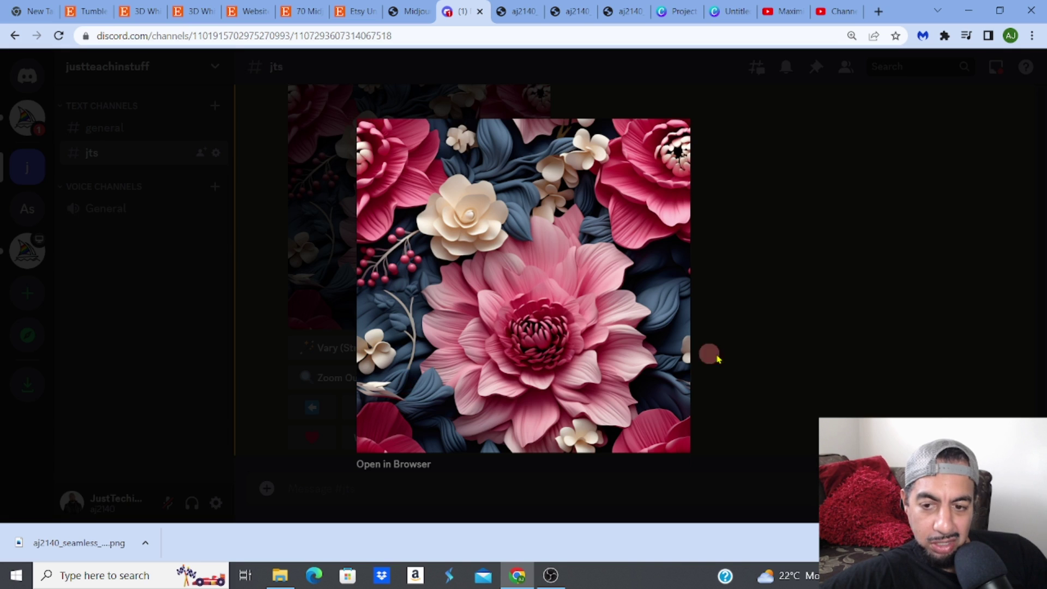
click(782, 349)
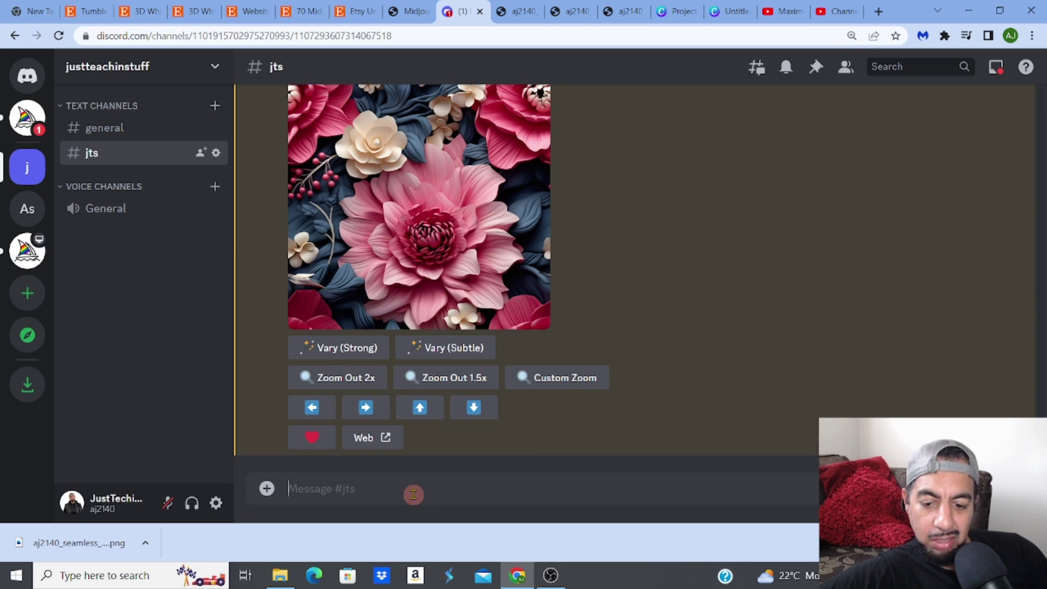
Step: Start an /imagine prompt with "create" followed by the copied web address of the pink flower tile image
text(/)
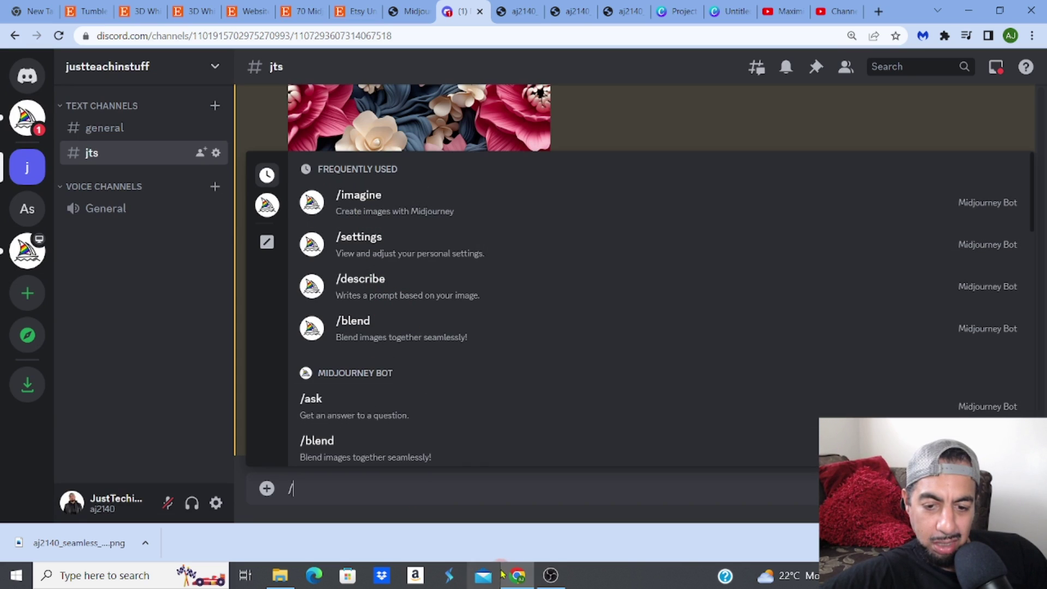
click(556, 581)
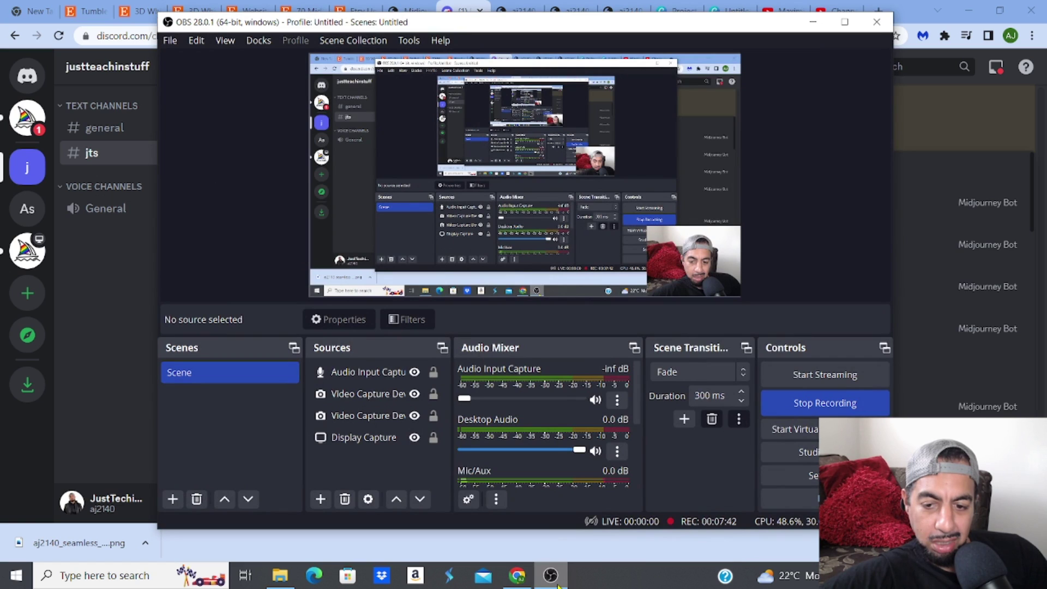
click(519, 580)
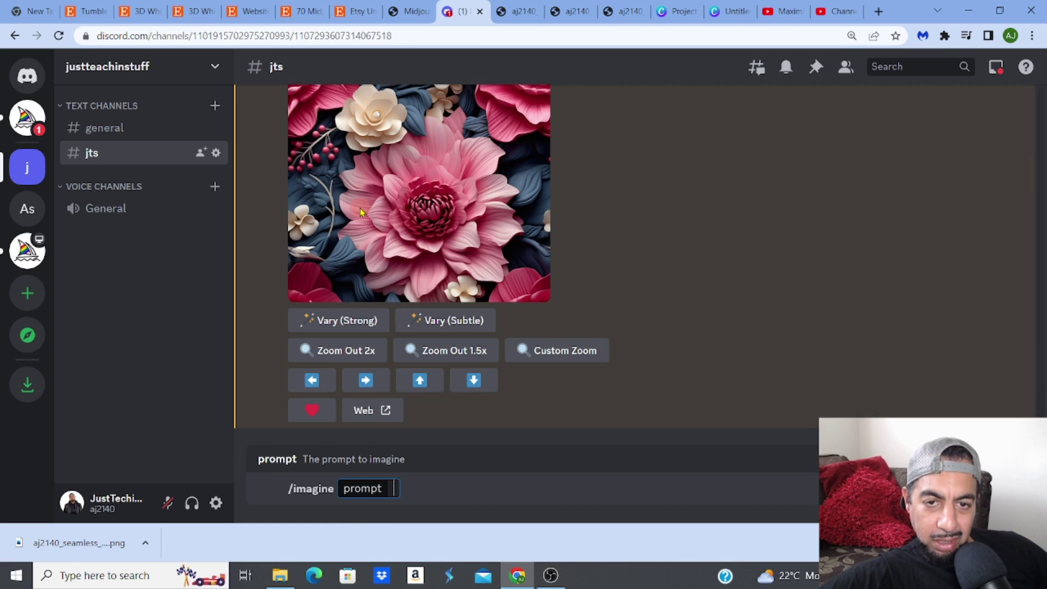
click(360, 212)
click(395, 489)
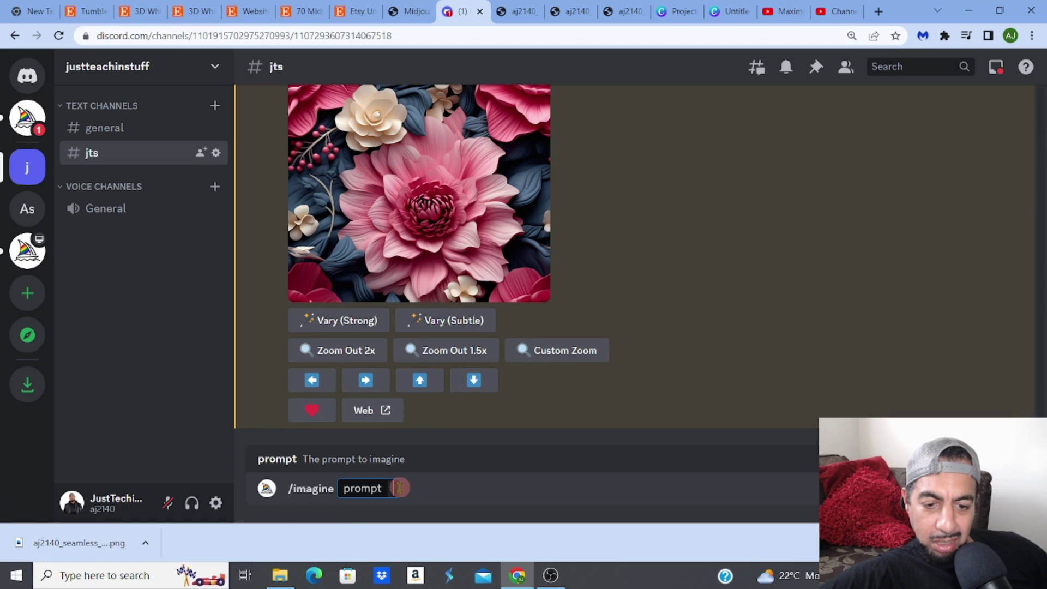
text(creat)
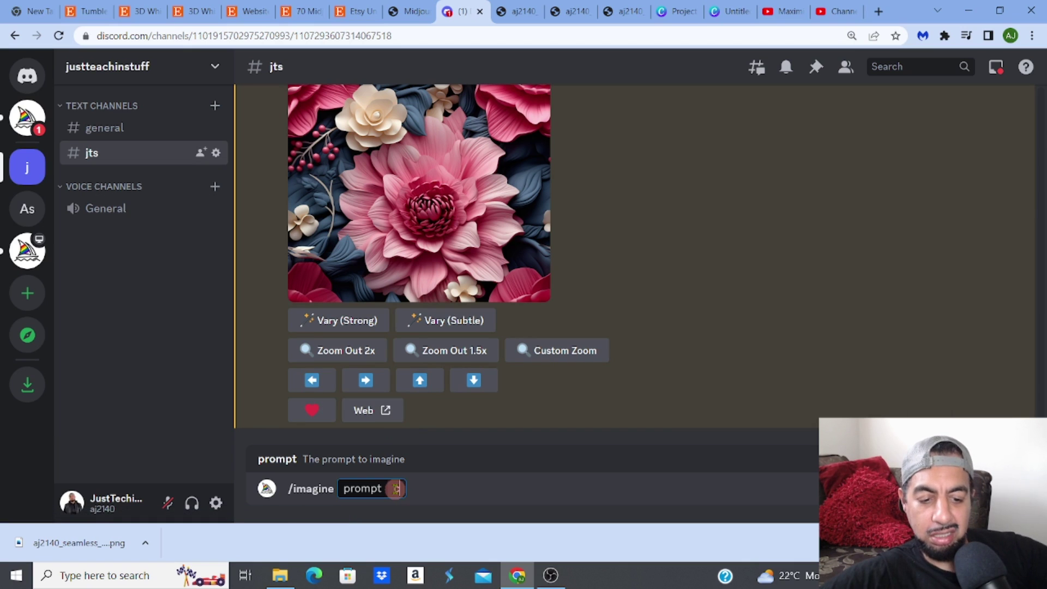
text(e)
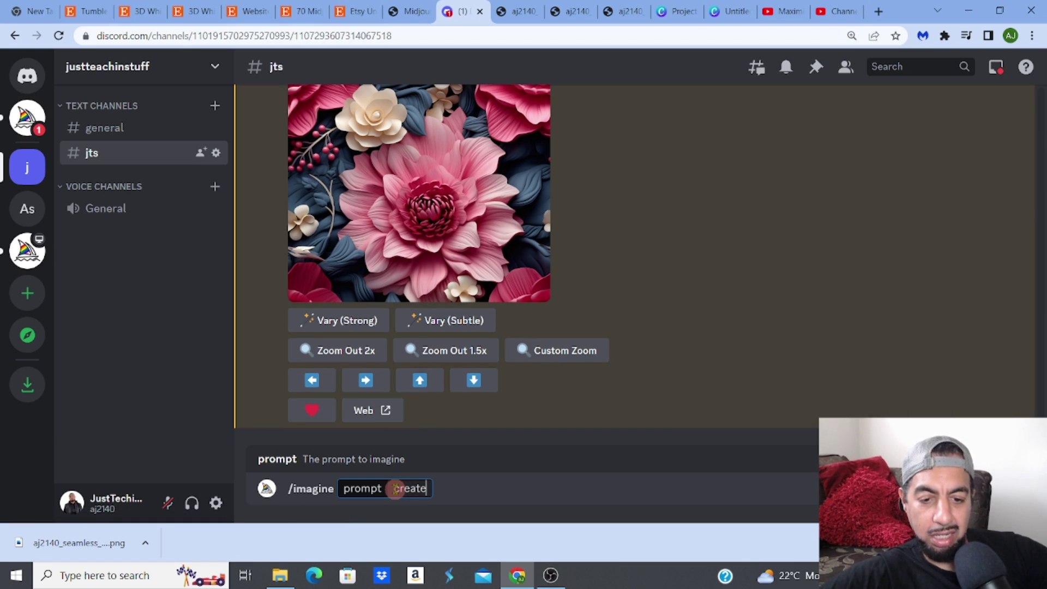
right_click(429, 487)
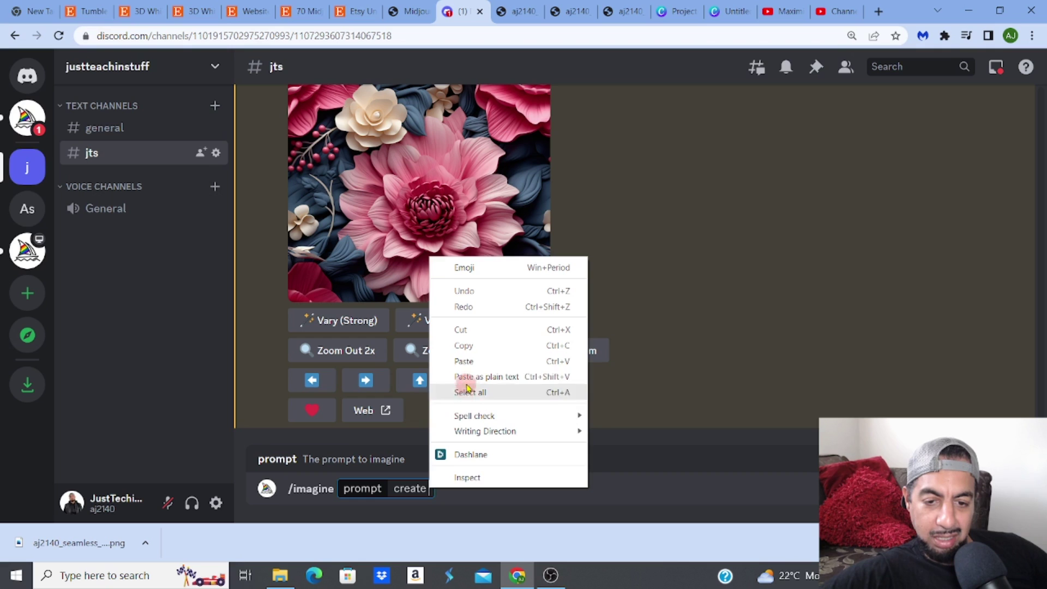
click(464, 361)
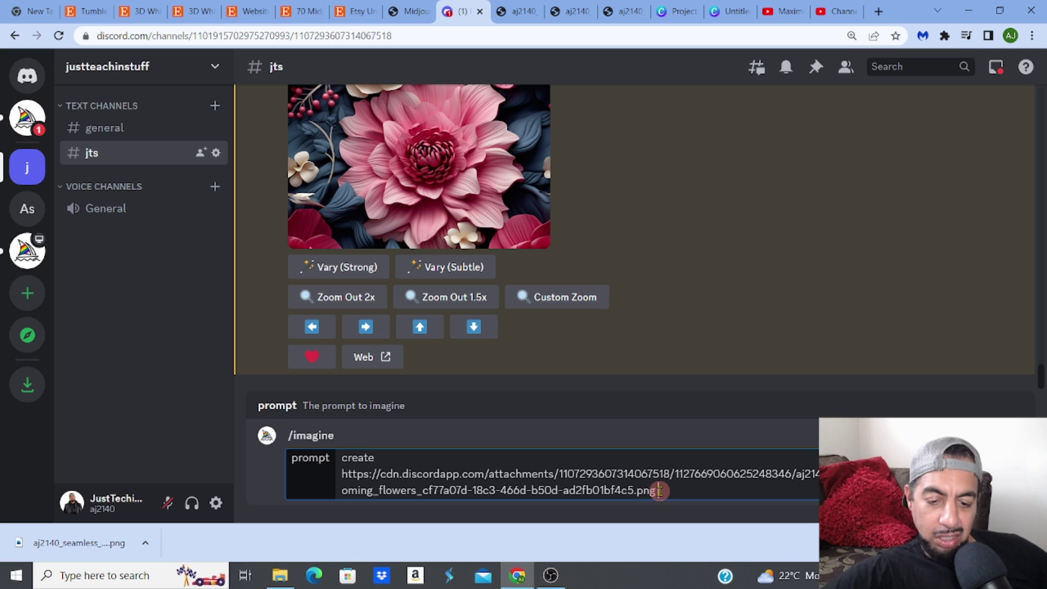
Step: Complete the prompt with "on mockup for 20oz skinny tumbler with straw inside on a table" and generate the image grid
text(an)
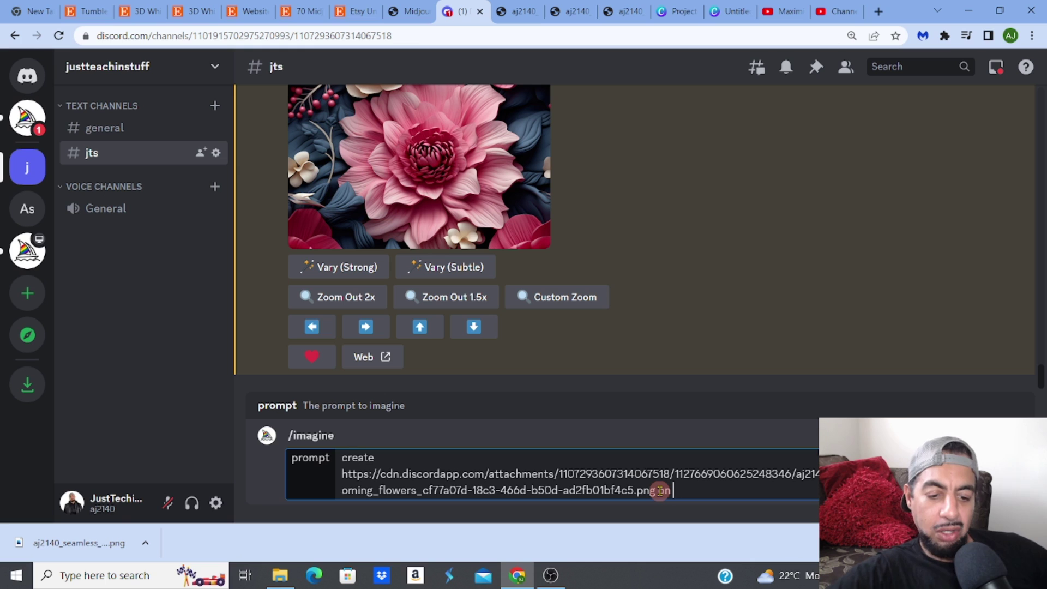
text(m)
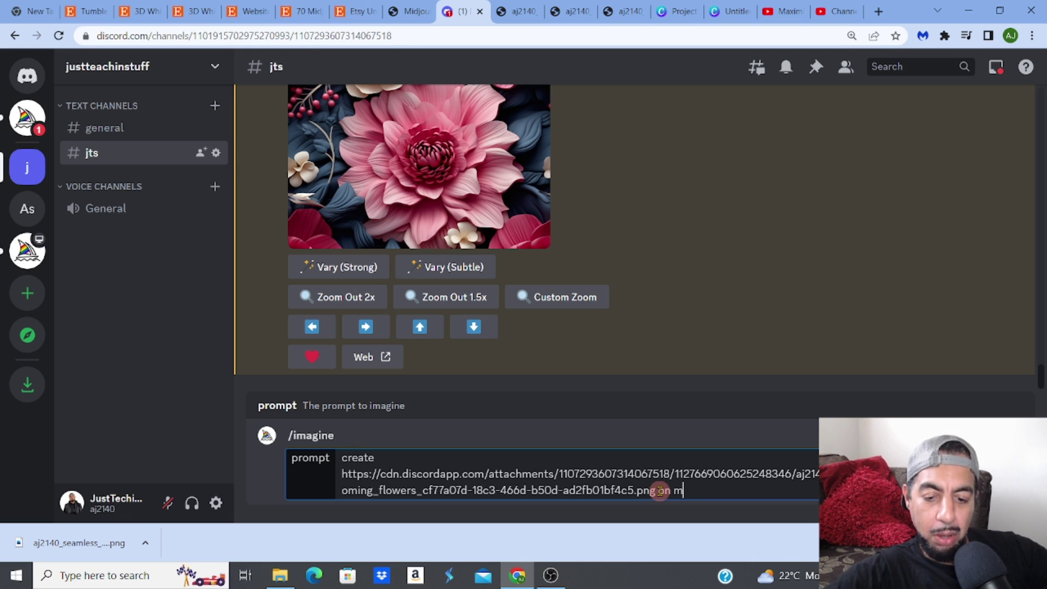
text(ockup)
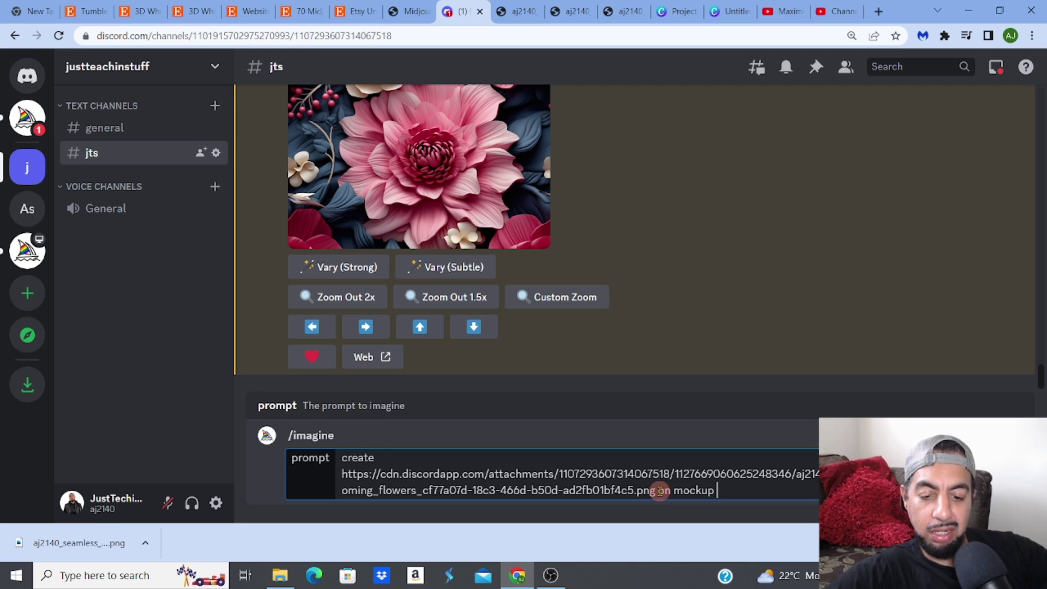
text( for 20)
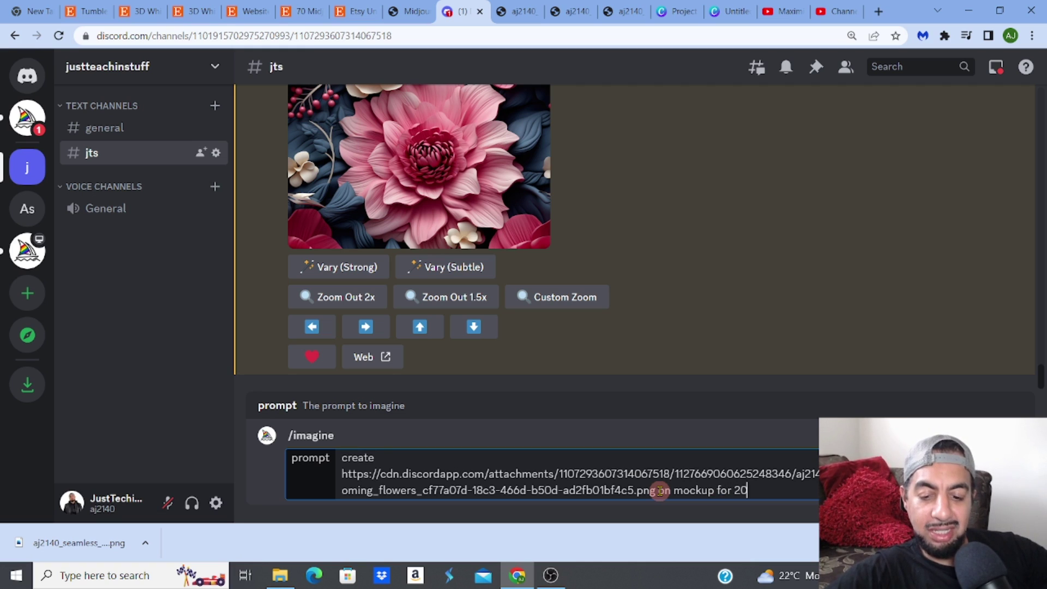
text(oz )
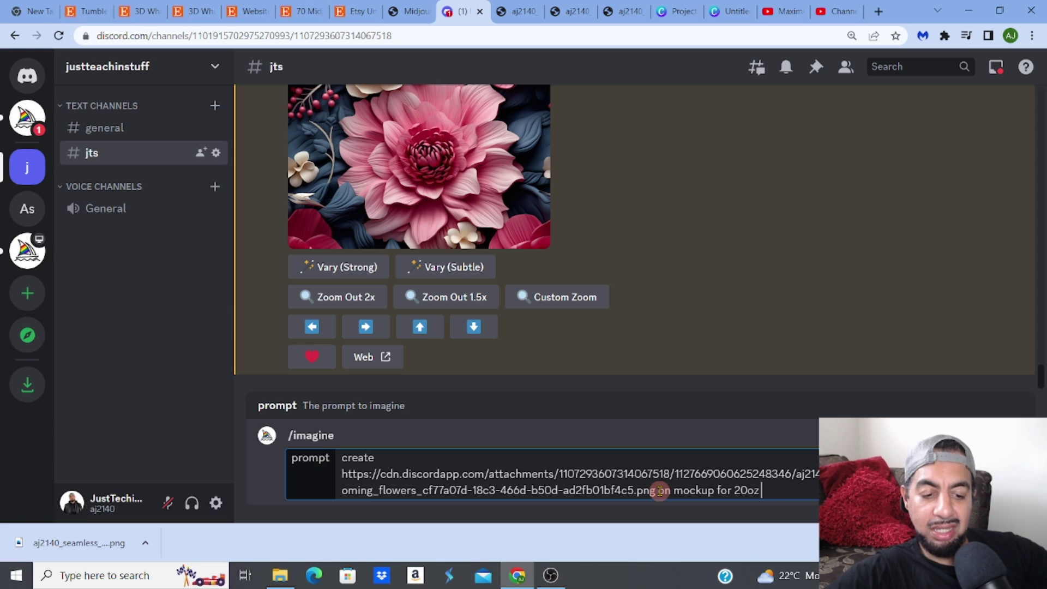
text(skinny)
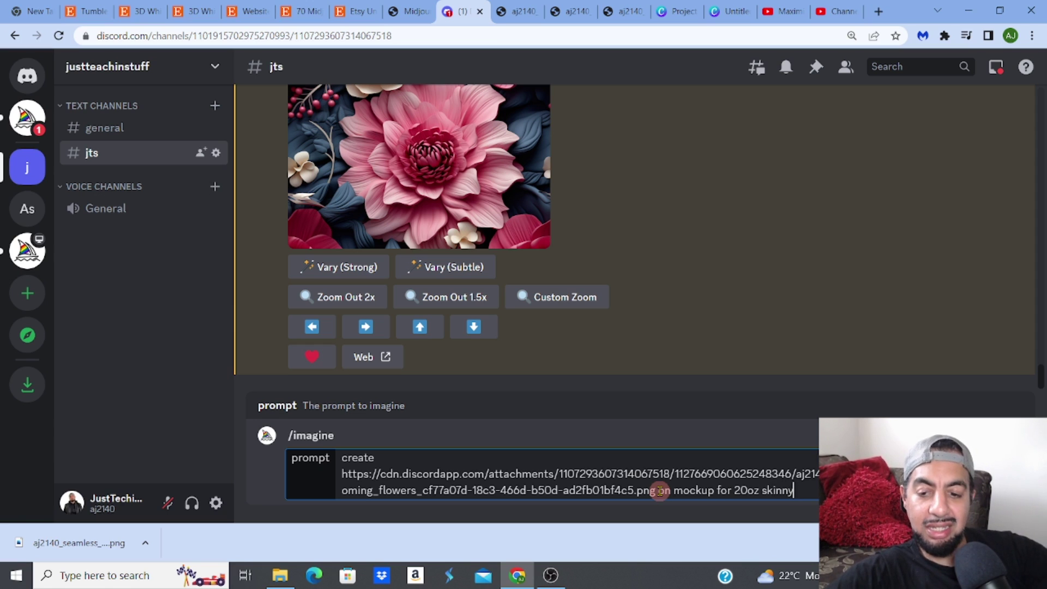
text( tumb)
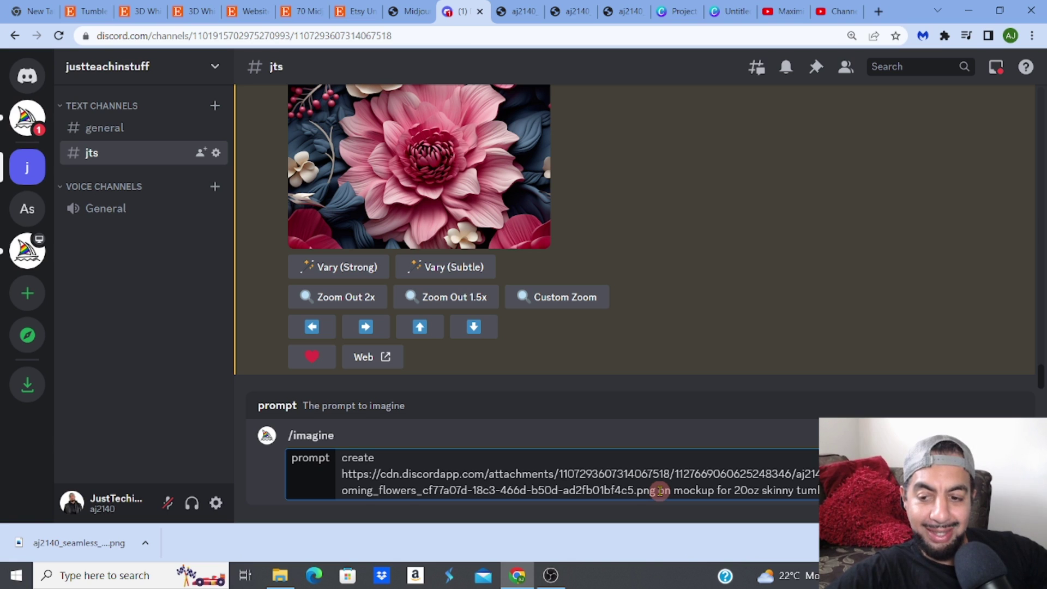
text(table)
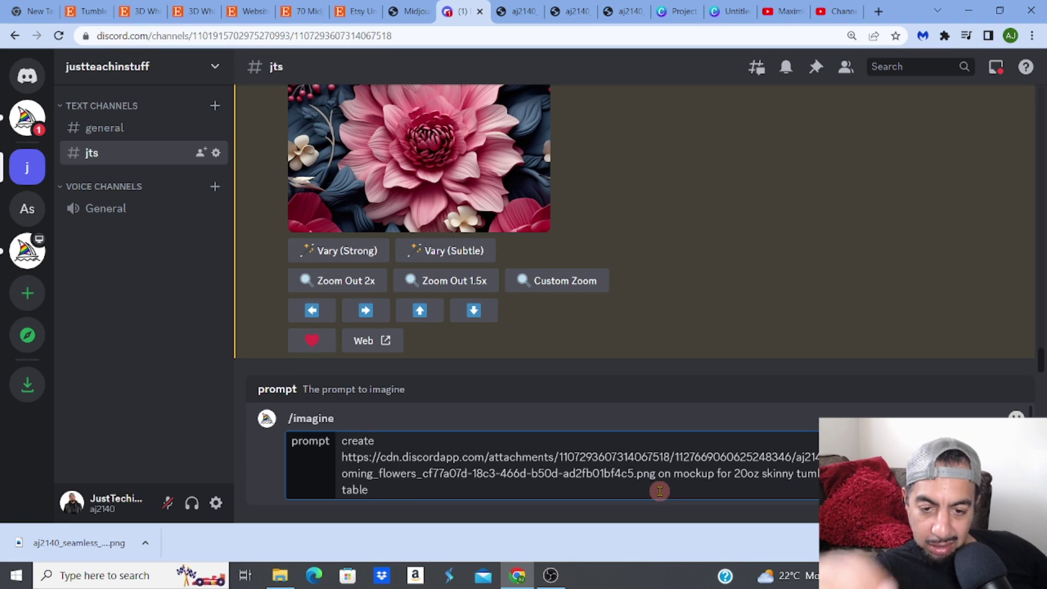
key(Return)
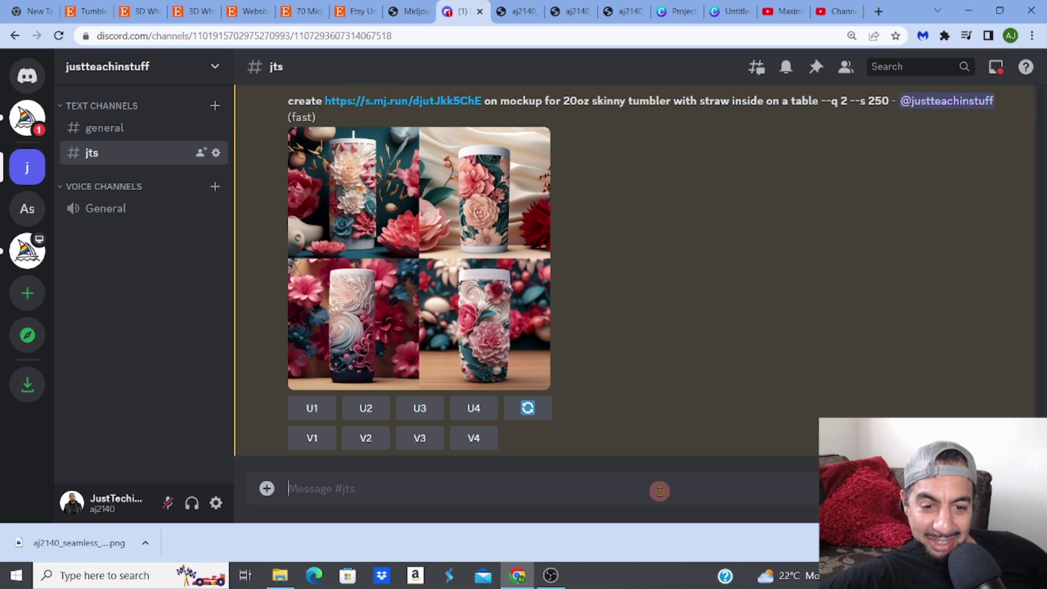
Step: Upscale the second tumbler mockup of the grid and view it at full size in the browser, returning to the jts channel
click(377, 416)
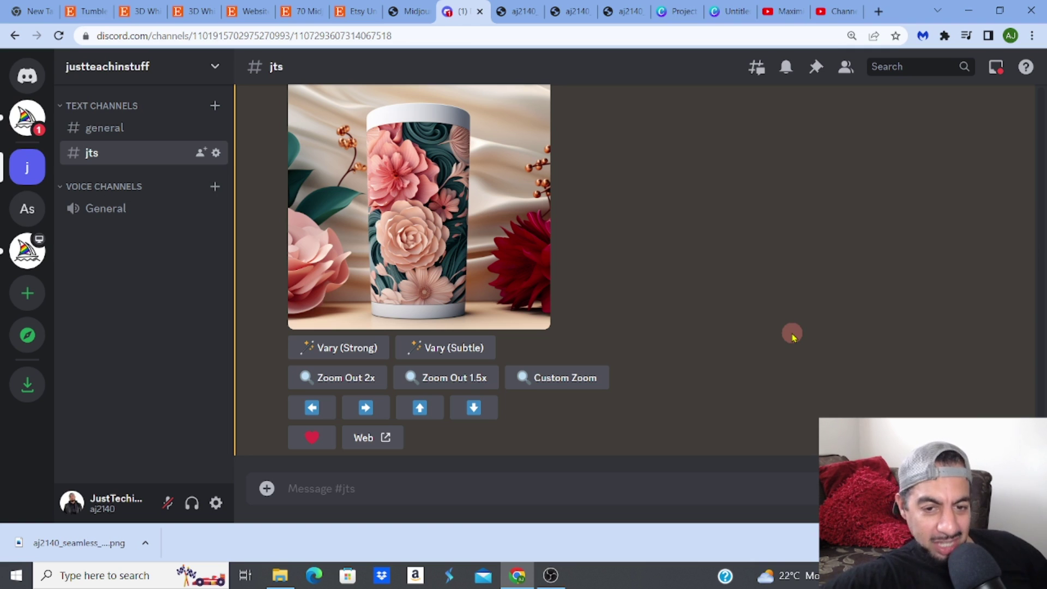
click(466, 267)
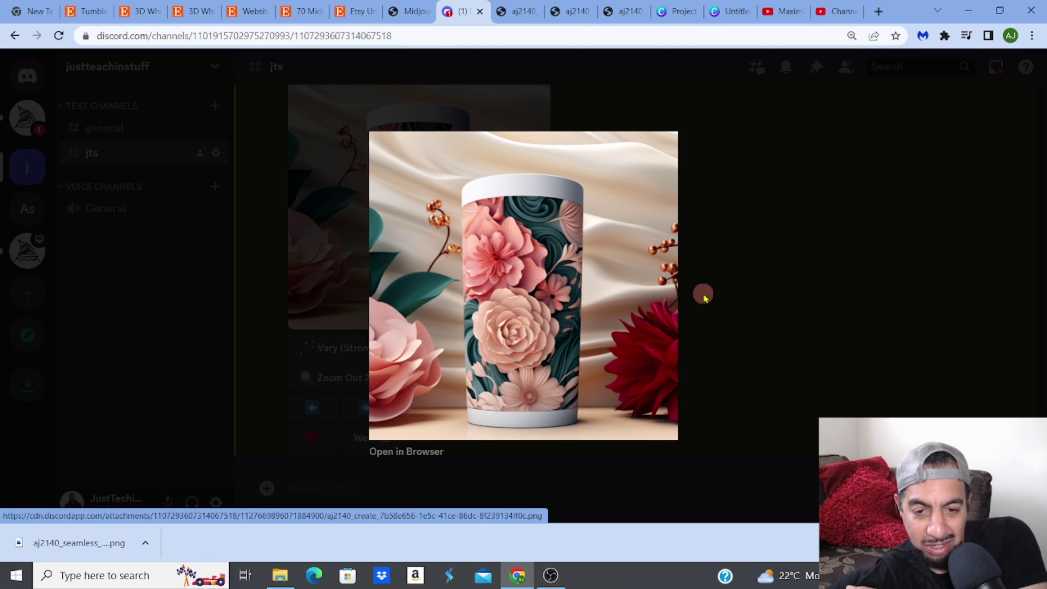
click(424, 453)
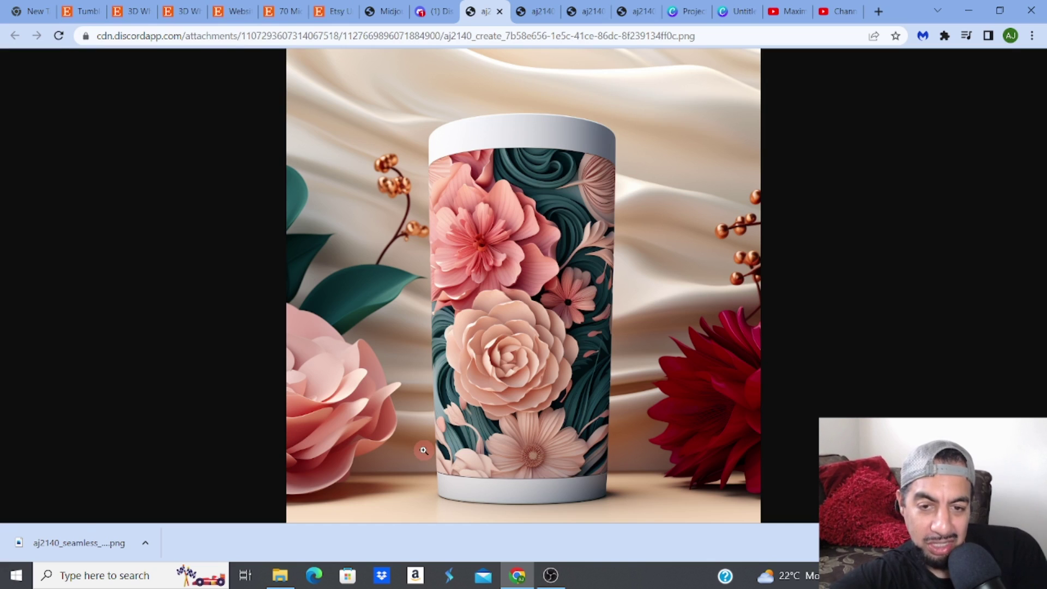
click(431, 14)
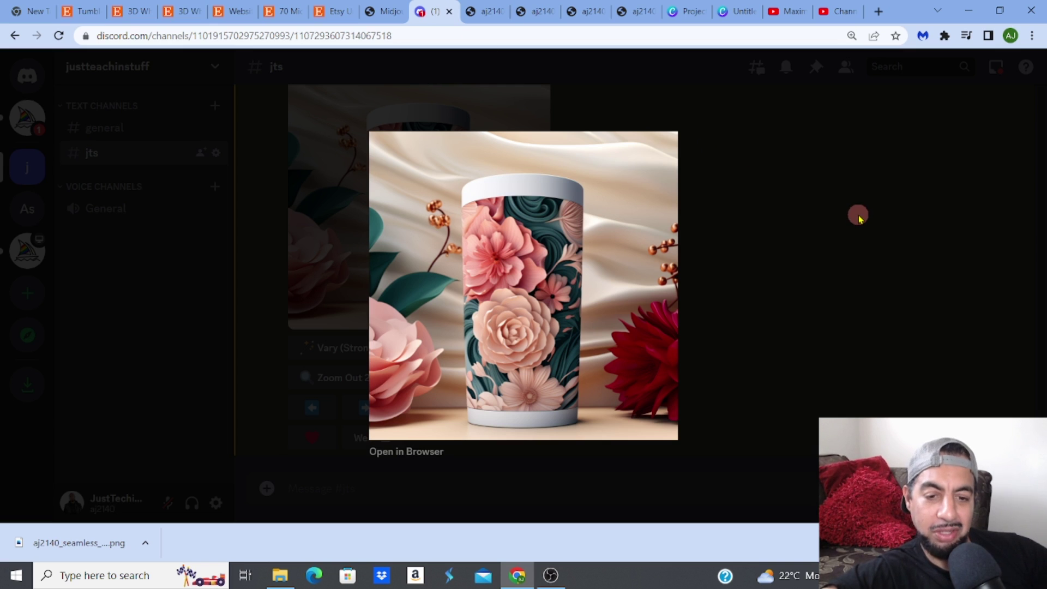
click(858, 217)
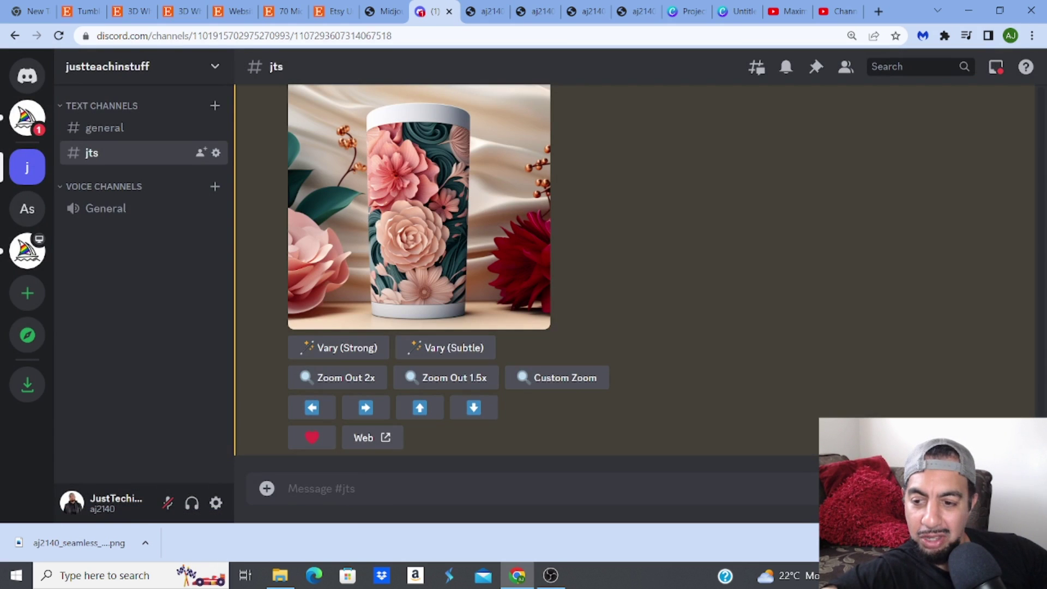
Step: Enlarge the tumbler mockup grid to compare its four designs, and close the preview
scroll(636, 268, up, 10)
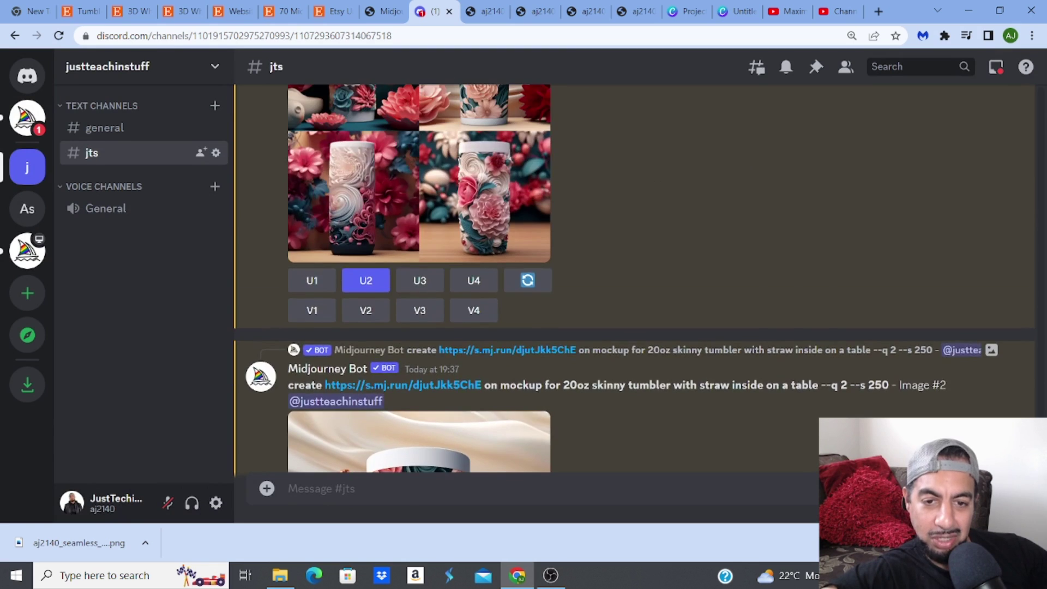
scroll(636, 267, up, 2)
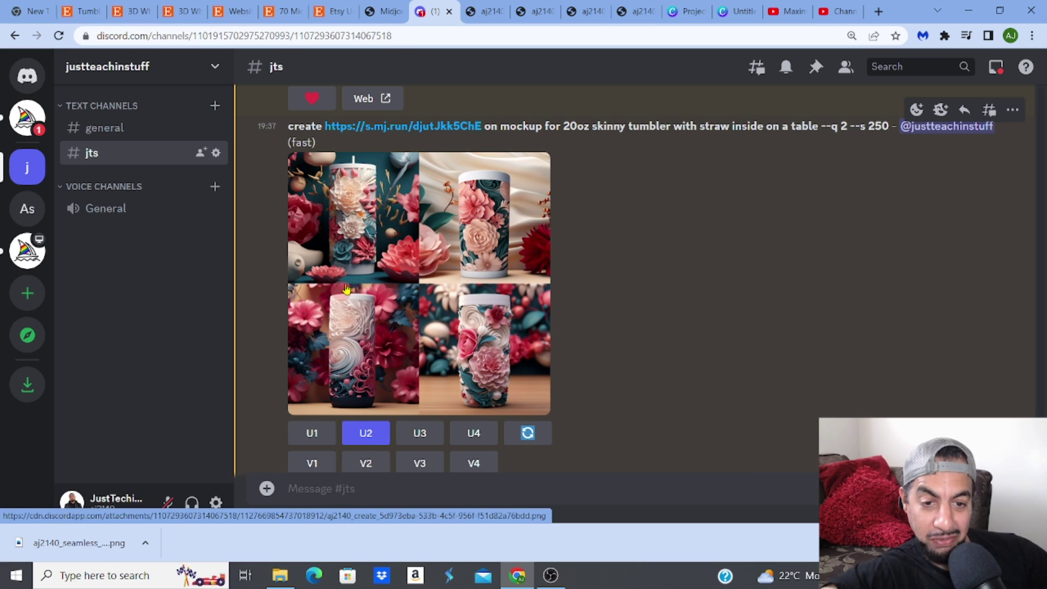
click(334, 237)
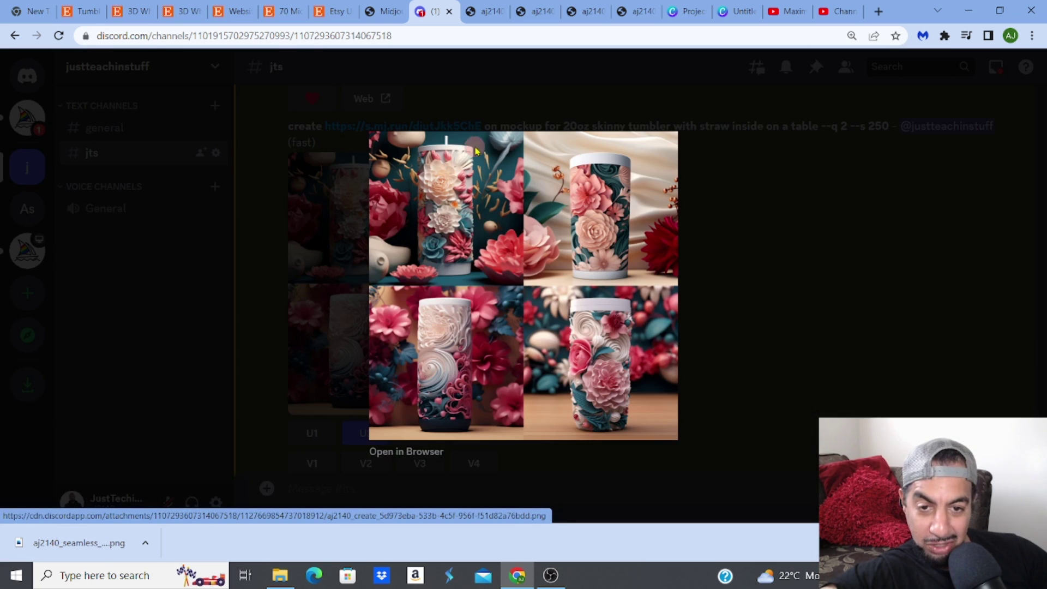
click(765, 281)
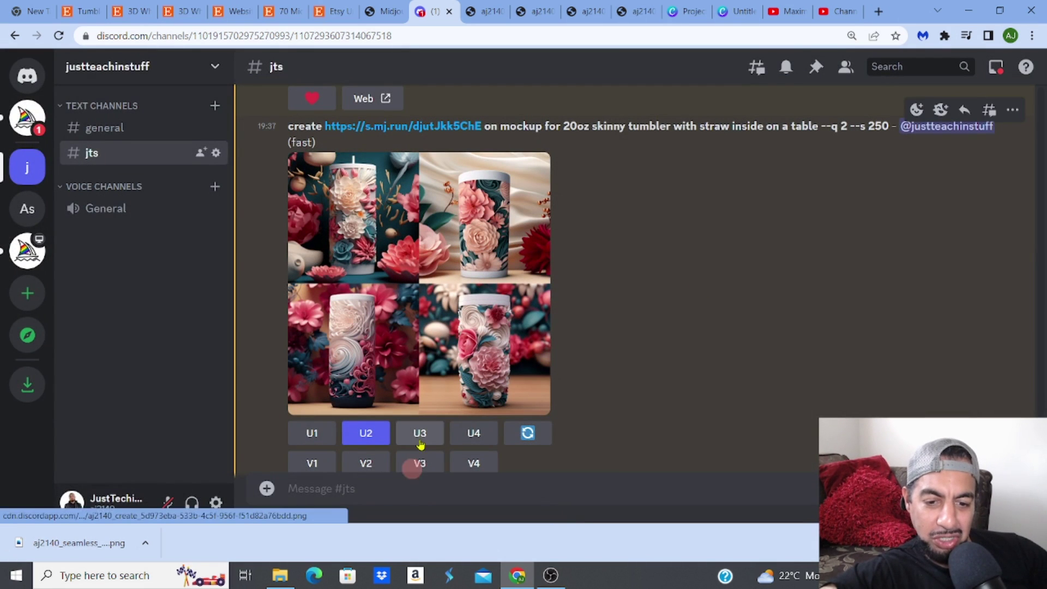
Step: Start another /imagine prompt with "create" followed by the web address copied from the full-size pink flower tile image
click(405, 493)
text(/)
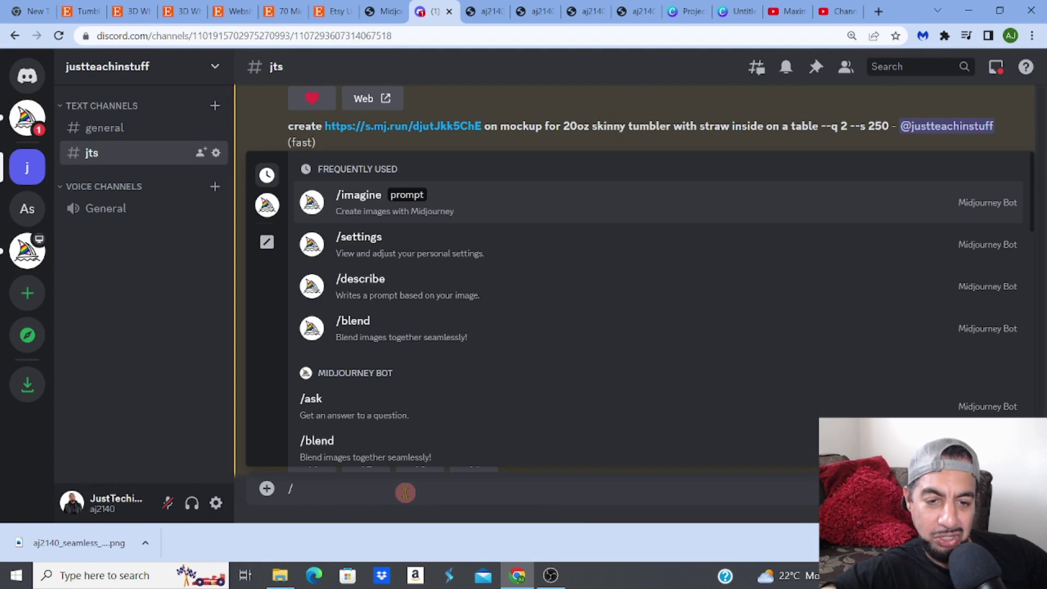
click(357, 209)
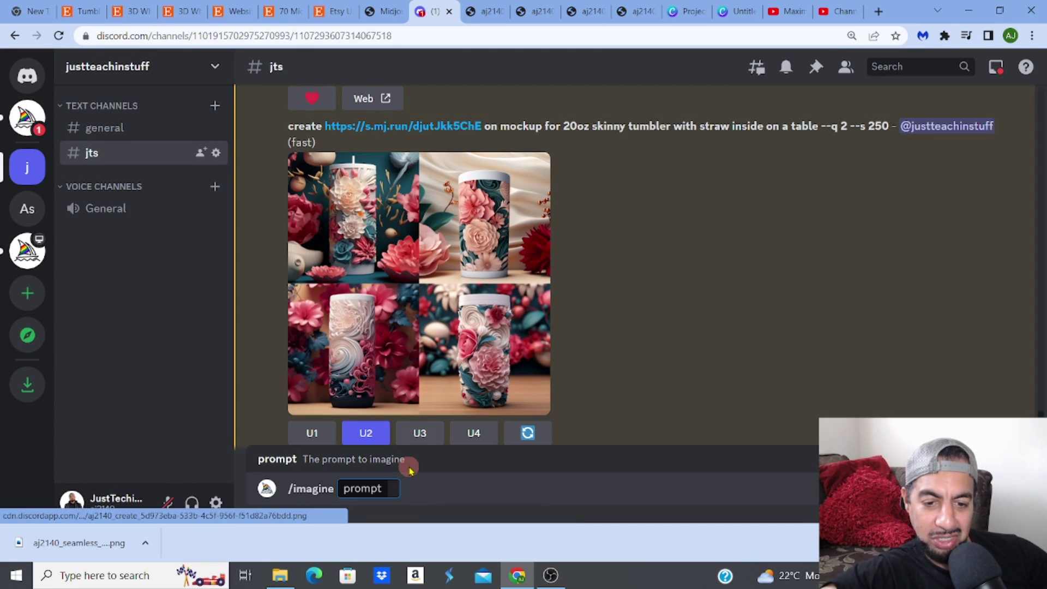
text(create)
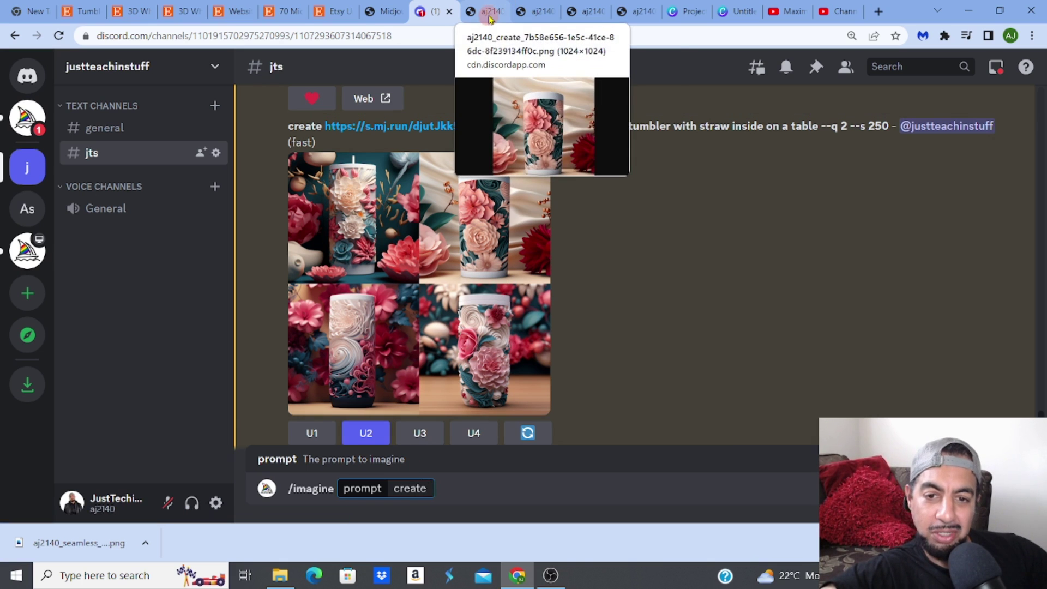
click(539, 11)
right_click(524, 37)
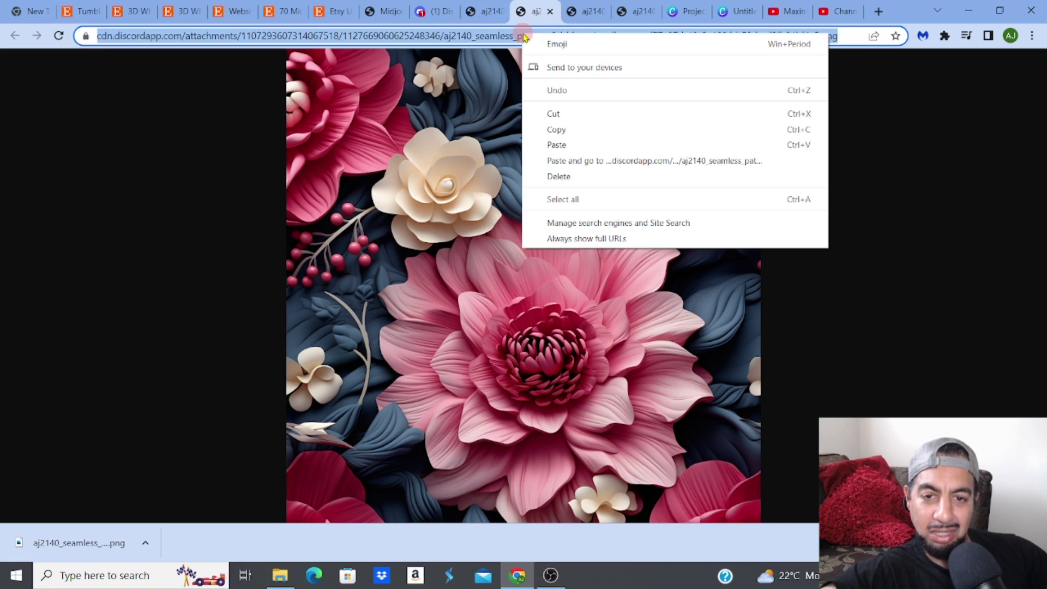
click(552, 130)
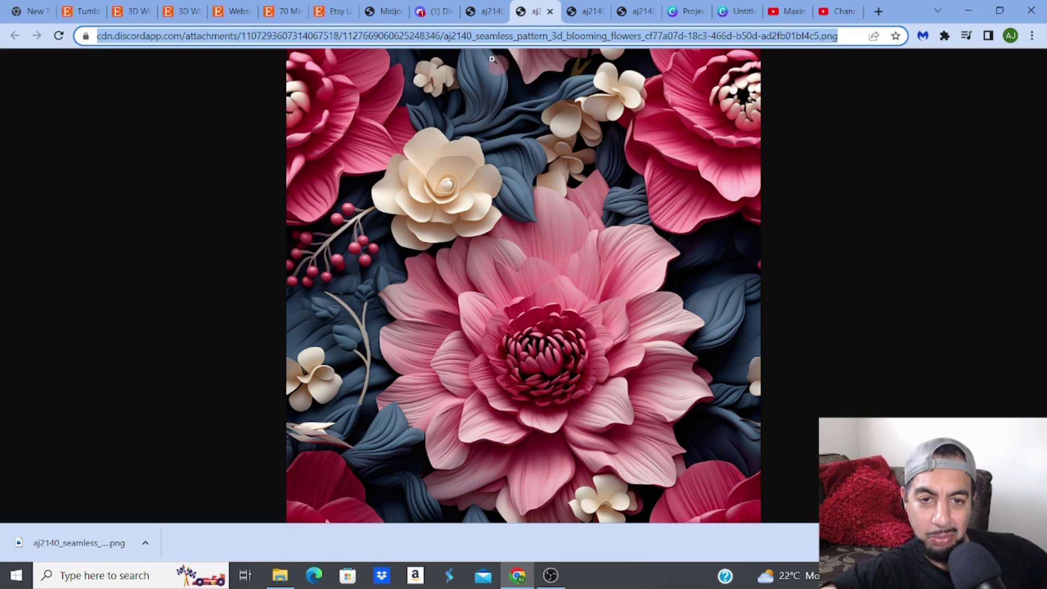
click(436, 11)
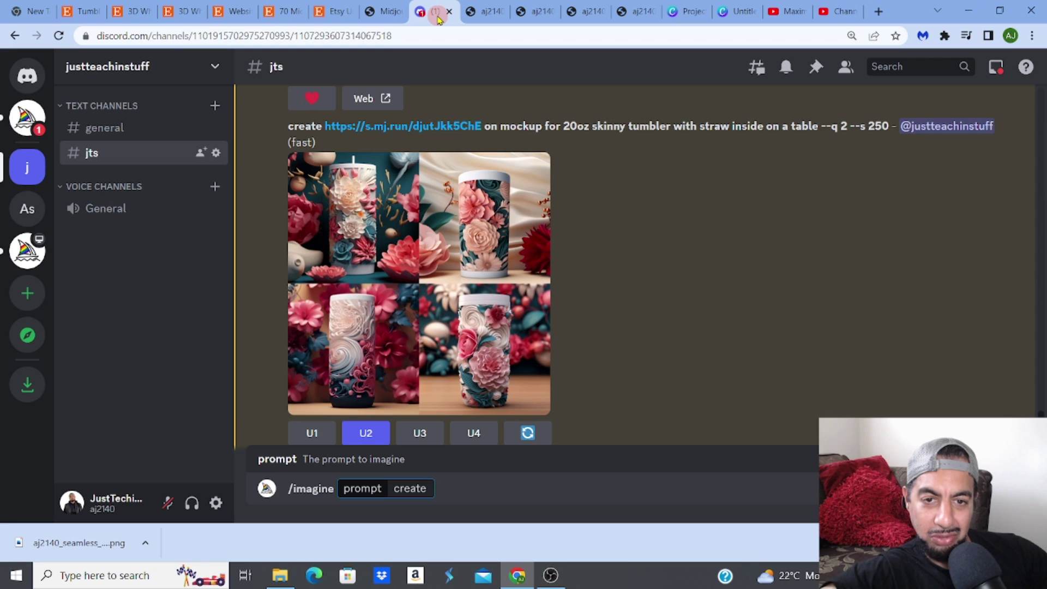
right_click(434, 491)
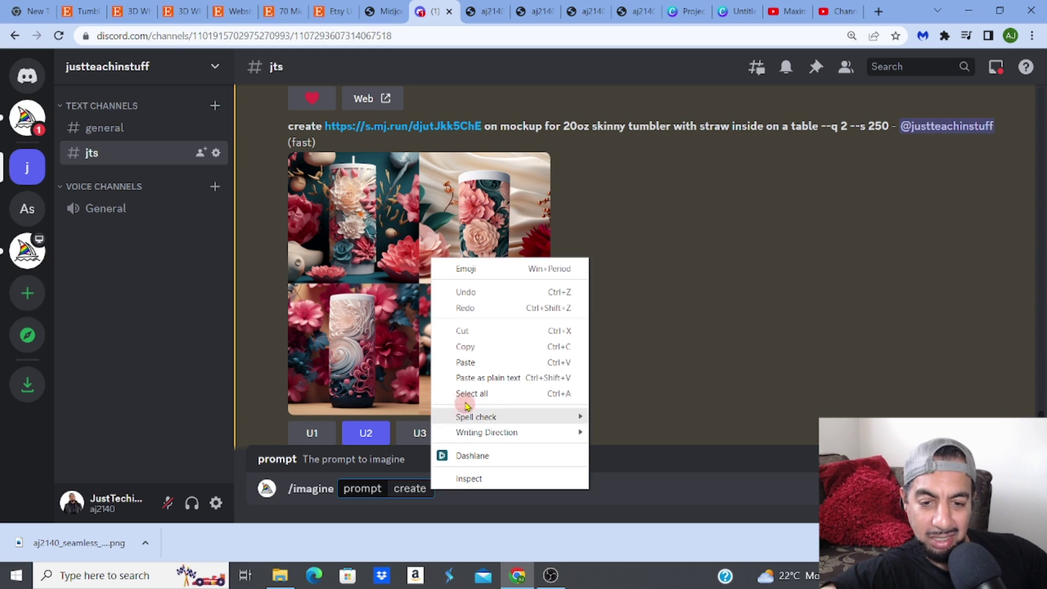
click(465, 362)
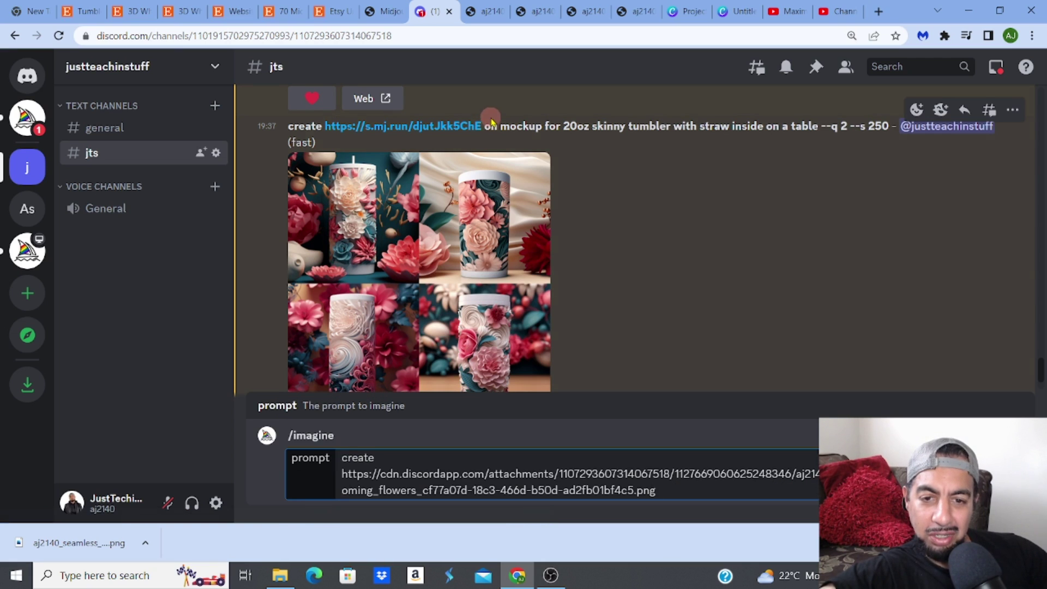
Step: Copy "on mockup for 20oz skinny tumbler with straw inside on a table" from the earlier prompt and append it to the new prompt
drag(488, 125, 818, 127)
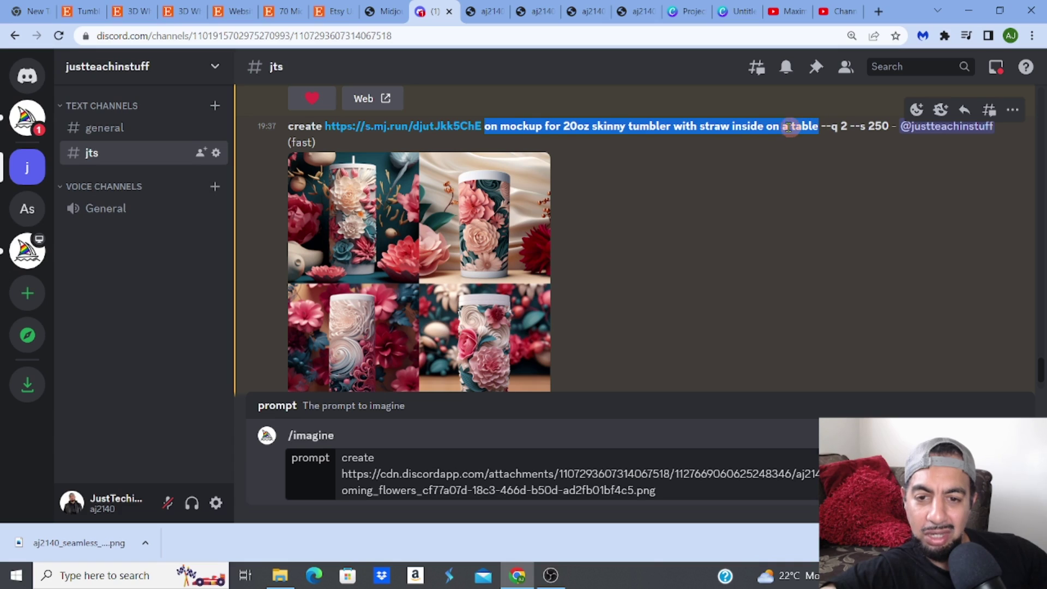
right_click(756, 126)
click(758, 135)
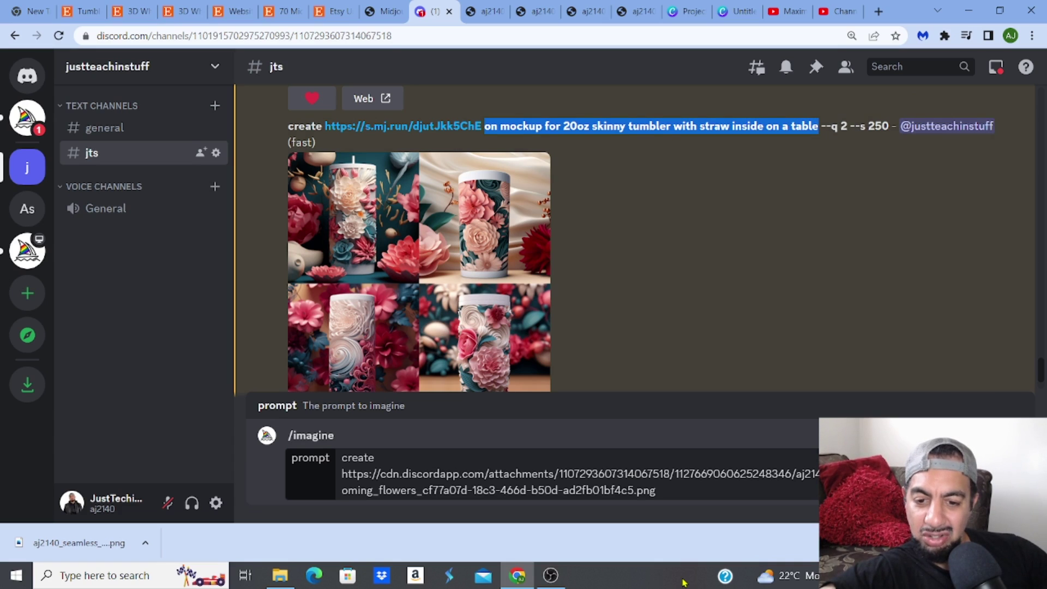
click(672, 492)
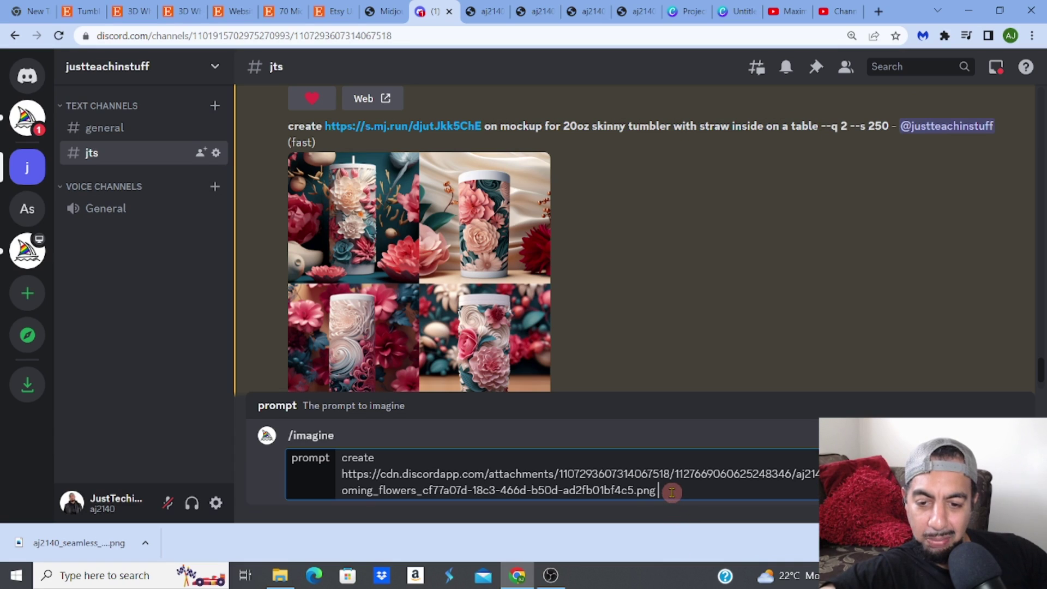
right_click(672, 492)
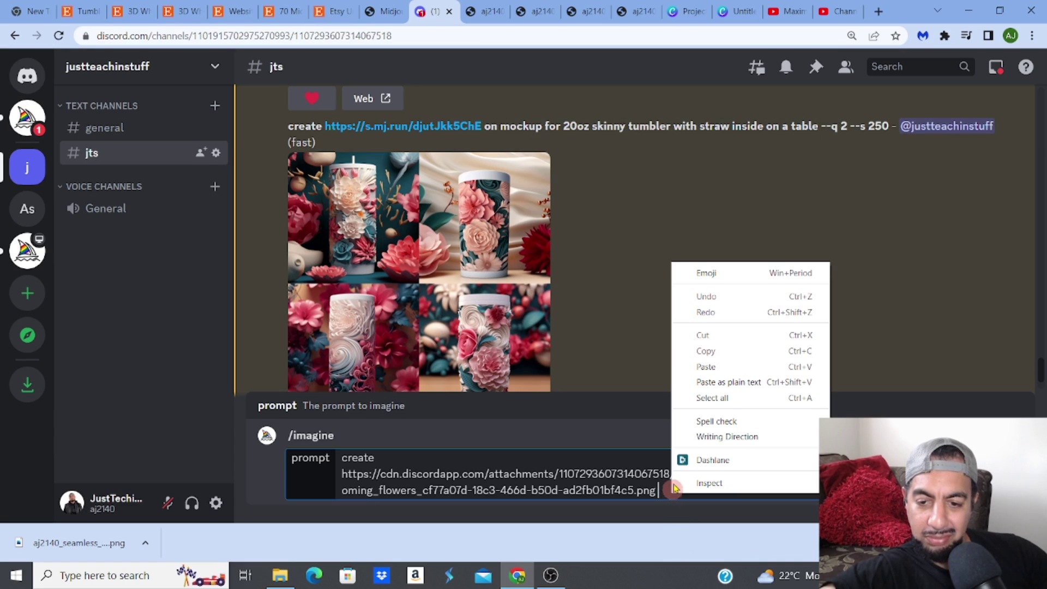
click(707, 366)
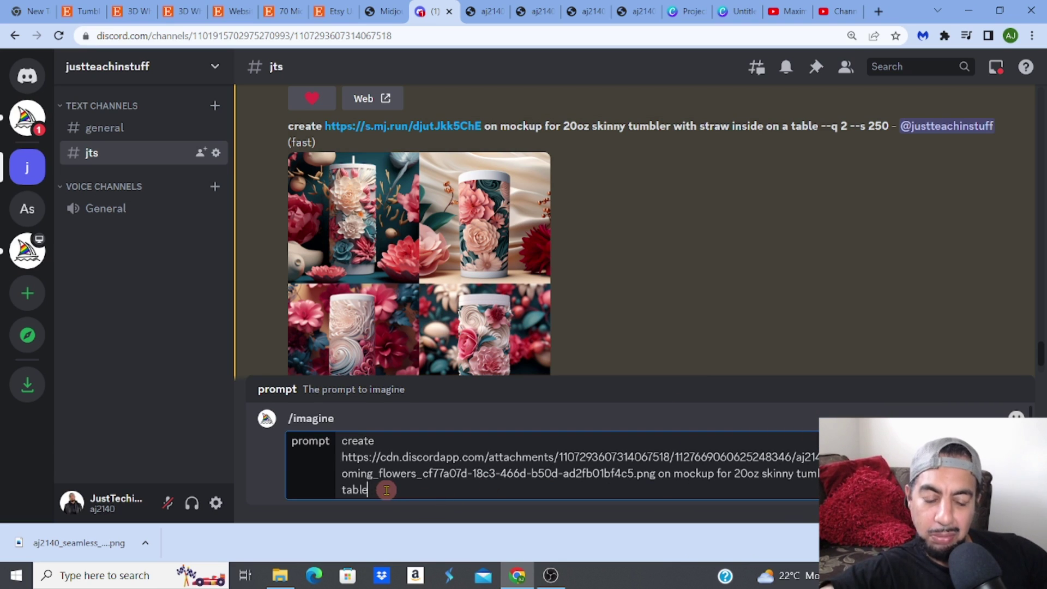
Step: Add ", white background" to the end of the prompt and generate the image grid
text(, wh)
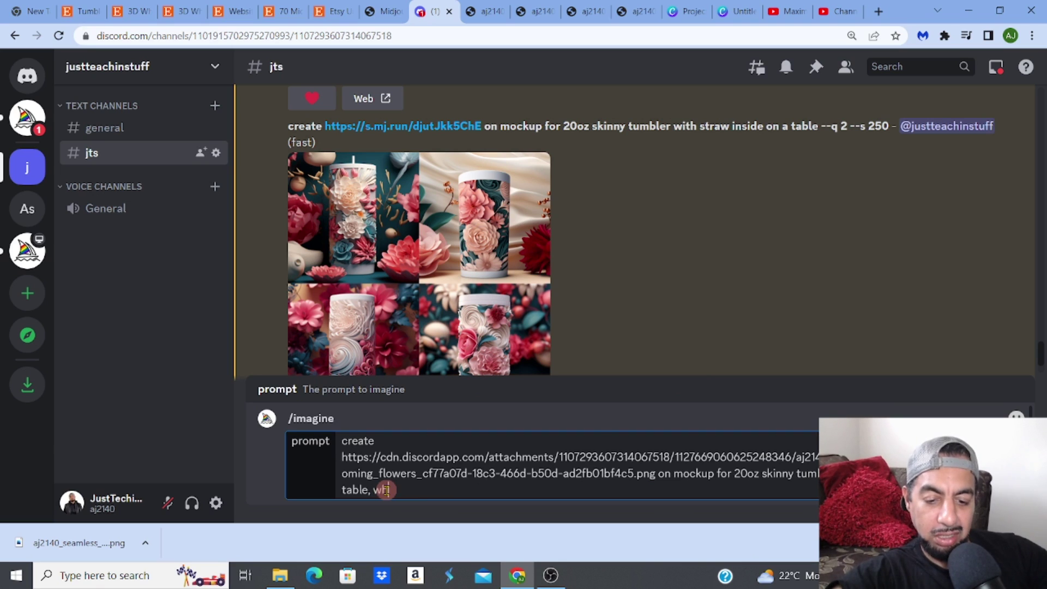
text(ite bac)
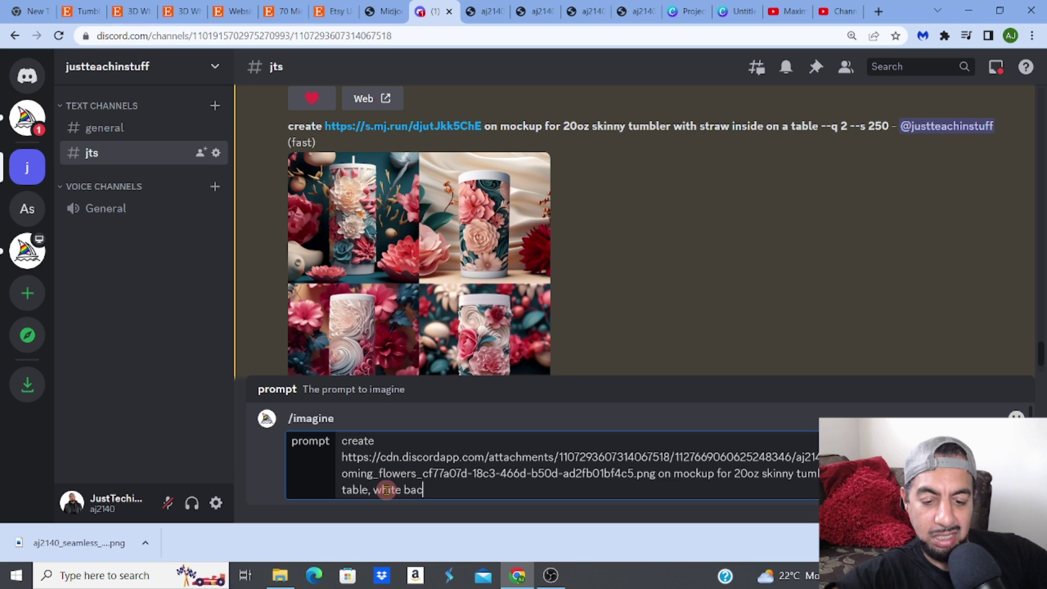
text(kground)
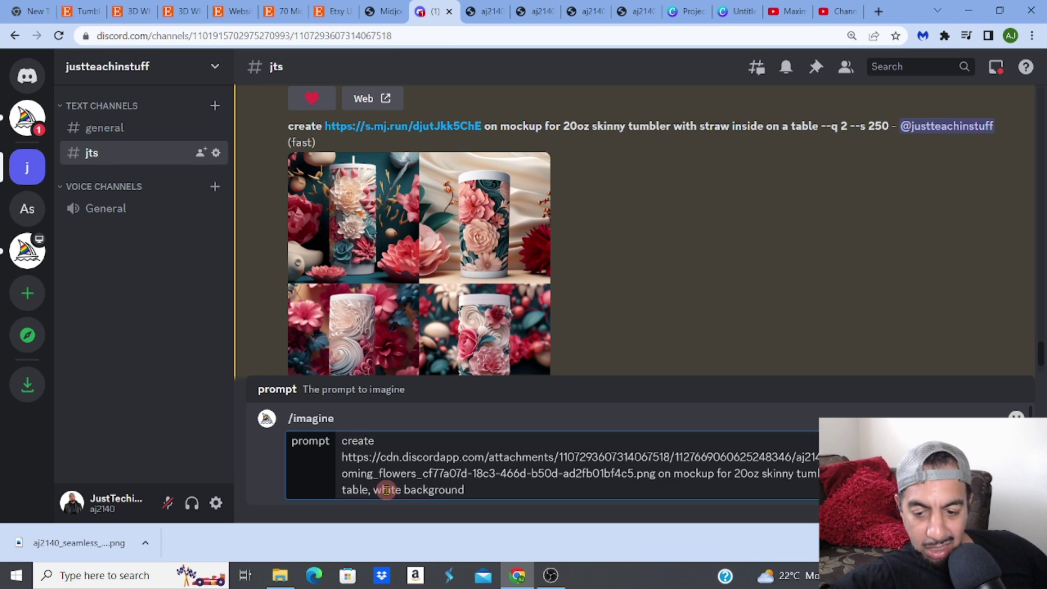
key(Return)
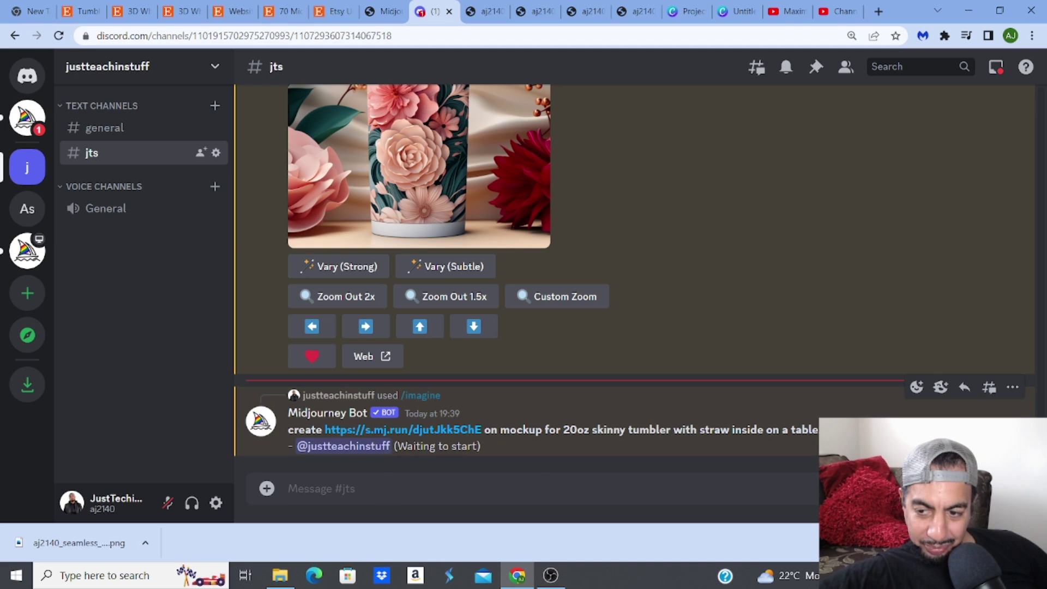
Step: Examine the earlier tumbler mockup grid and its upscaled second image while the white background grid generates, and check the new grid
scroll(635, 278, up, 3)
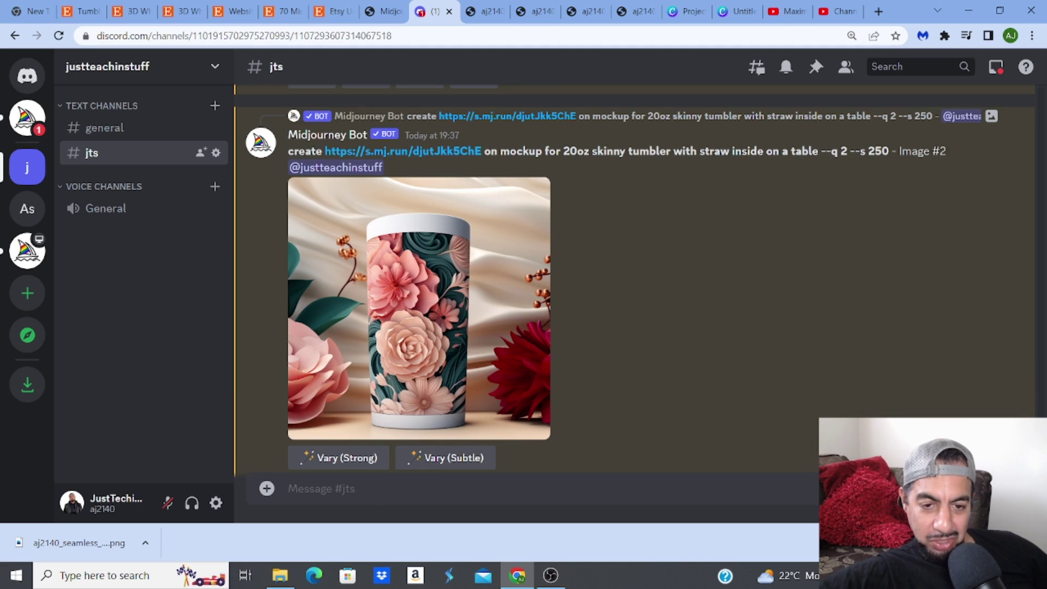
scroll(633, 279, down, 1)
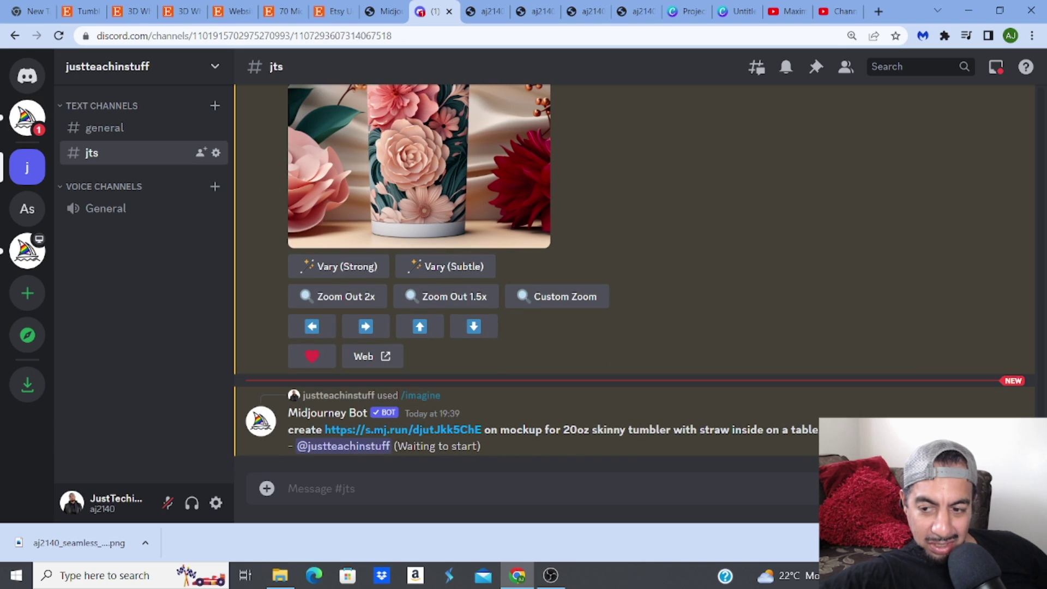
scroll(632, 278, up, 10)
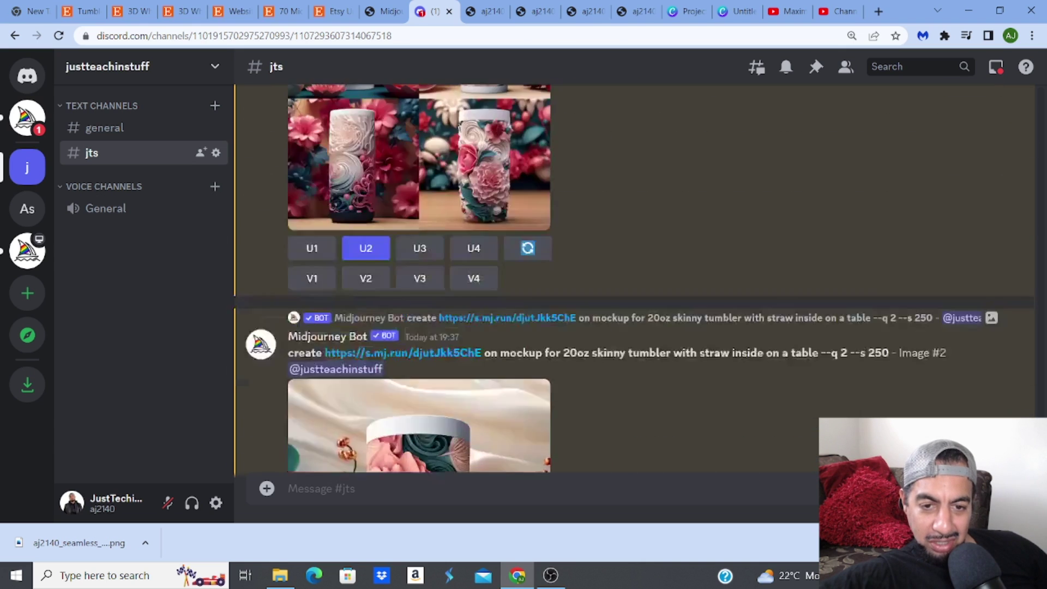
scroll(633, 278, up, 1)
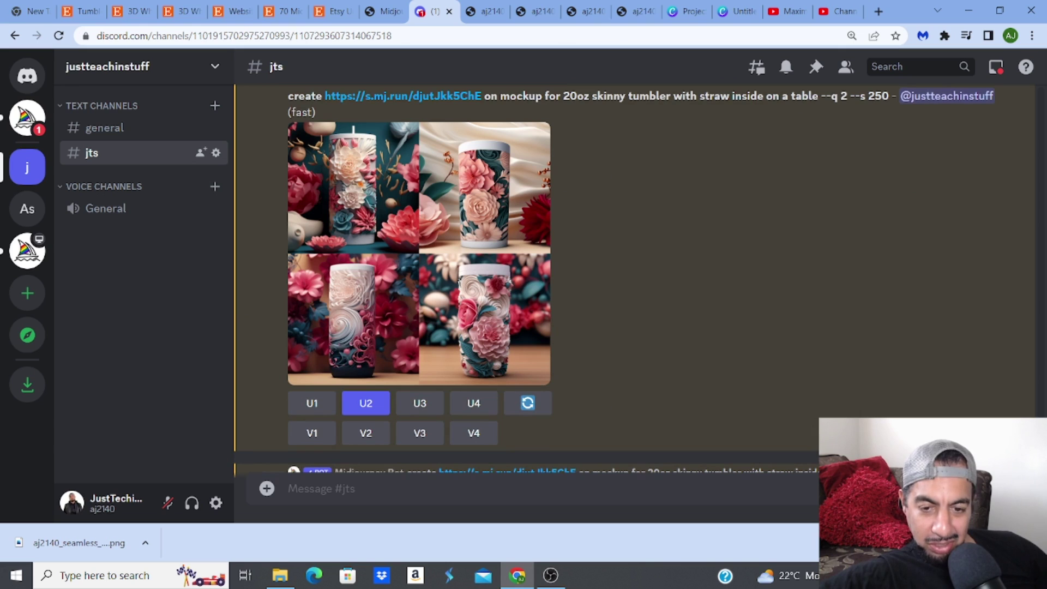
scroll(633, 279, down, 8)
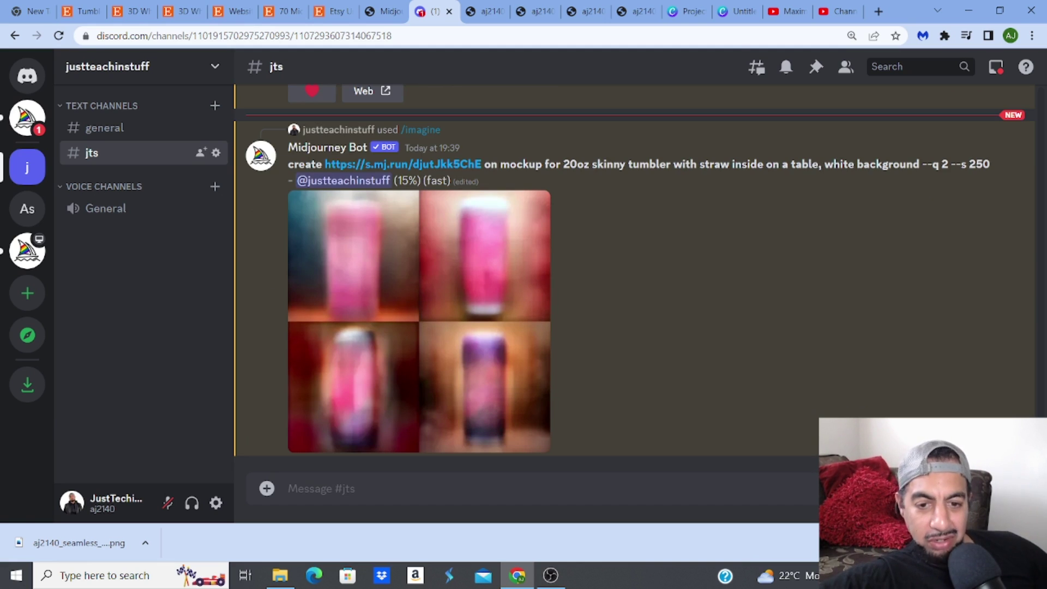
scroll(633, 278, up, 5)
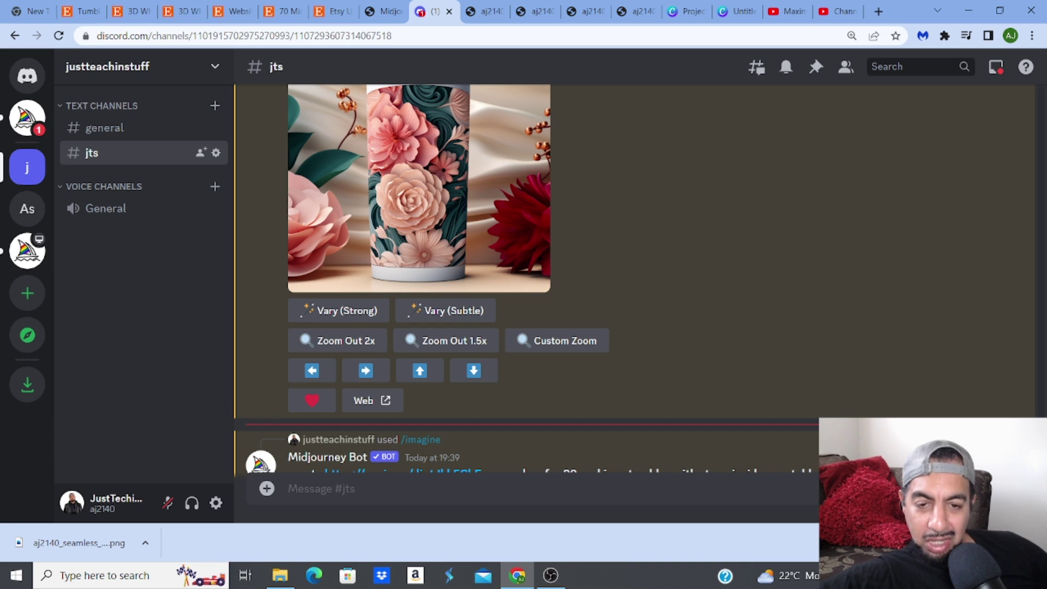
scroll(526, 278, up, 5)
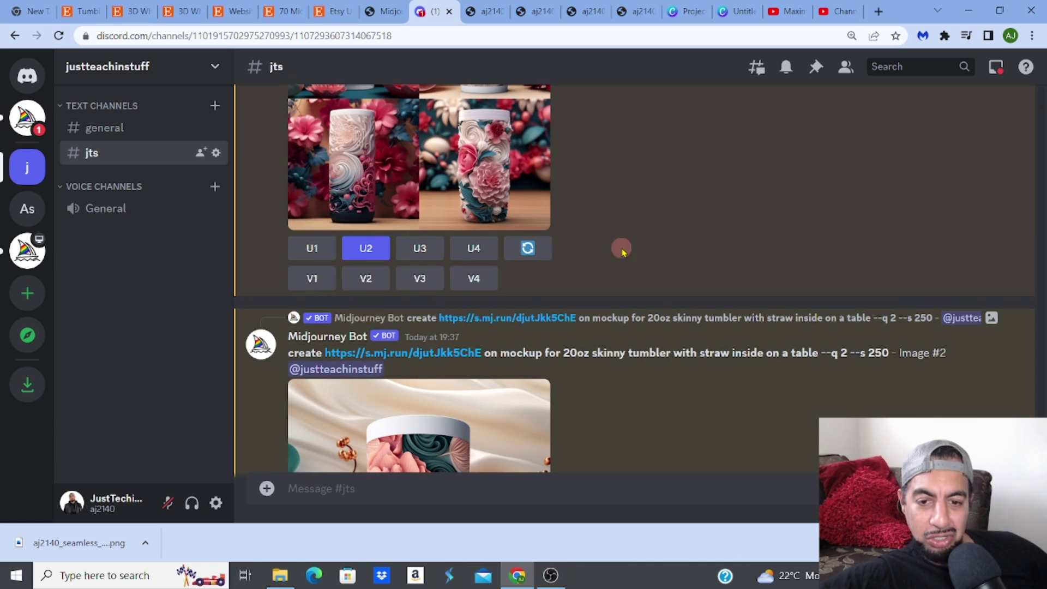
click(516, 250)
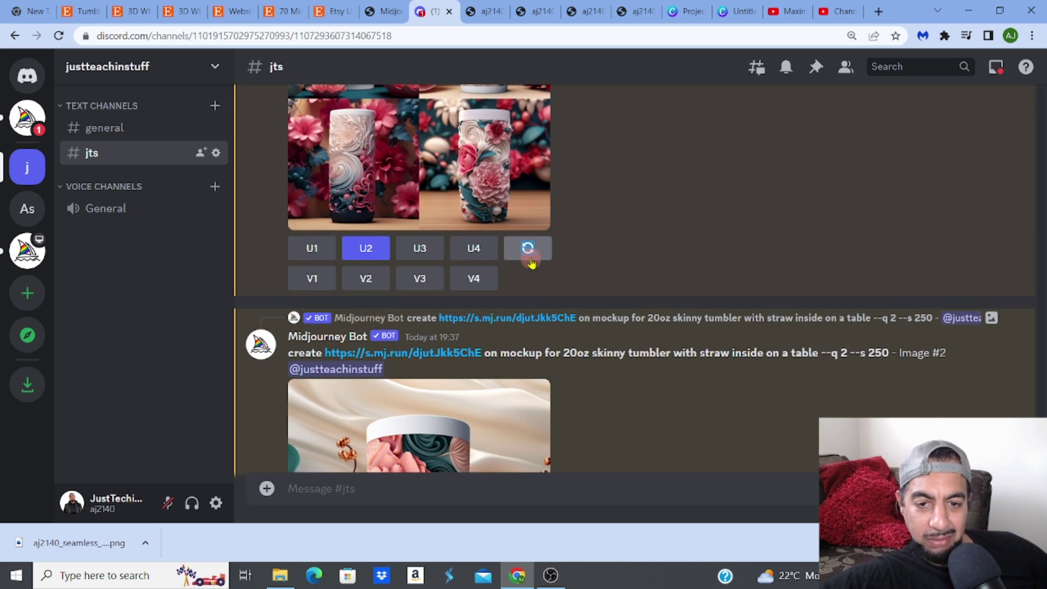
scroll(635, 279, down, 12)
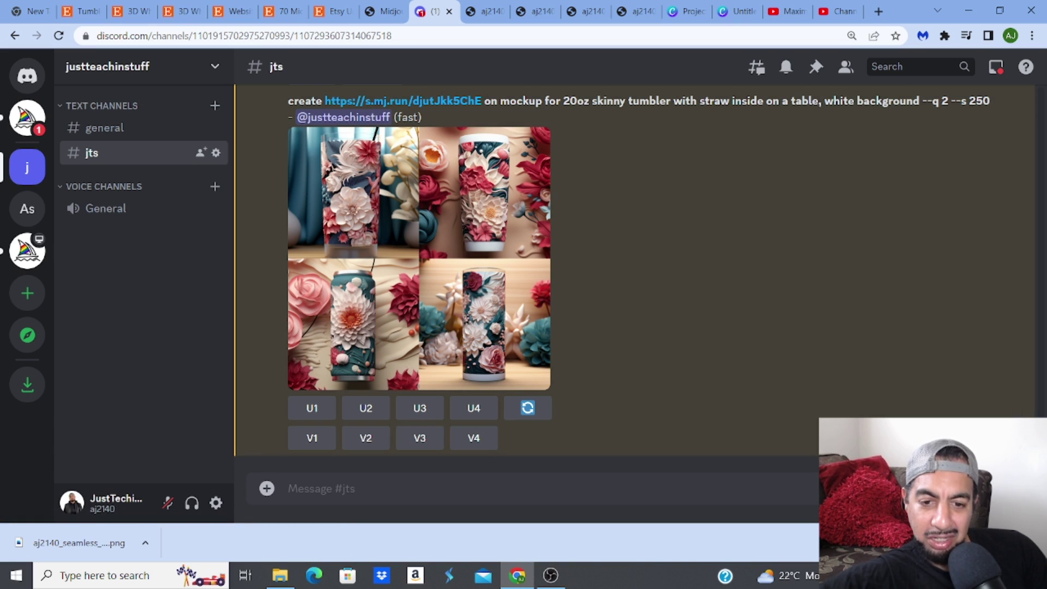
click(529, 411)
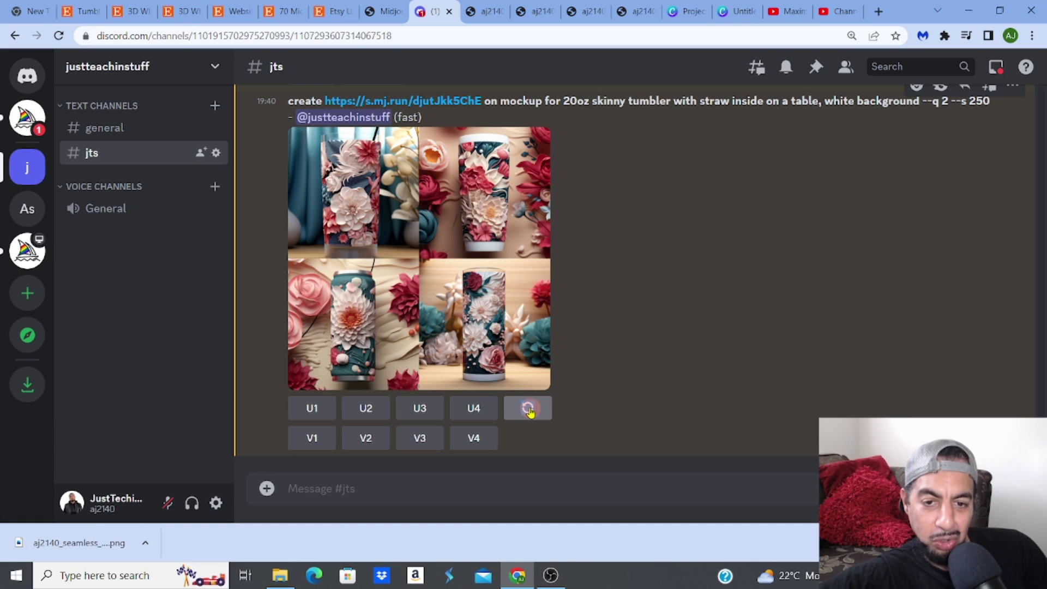
Step: Upscale the second tumbler mockup of the white background grid
scroll(632, 278, up, 2)
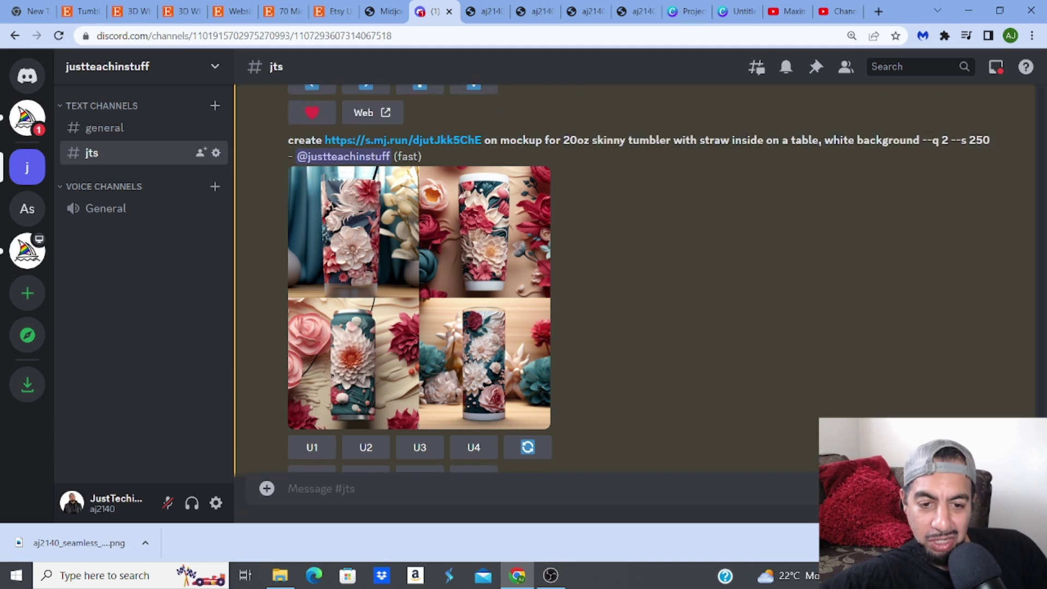
scroll(633, 278, down, 1)
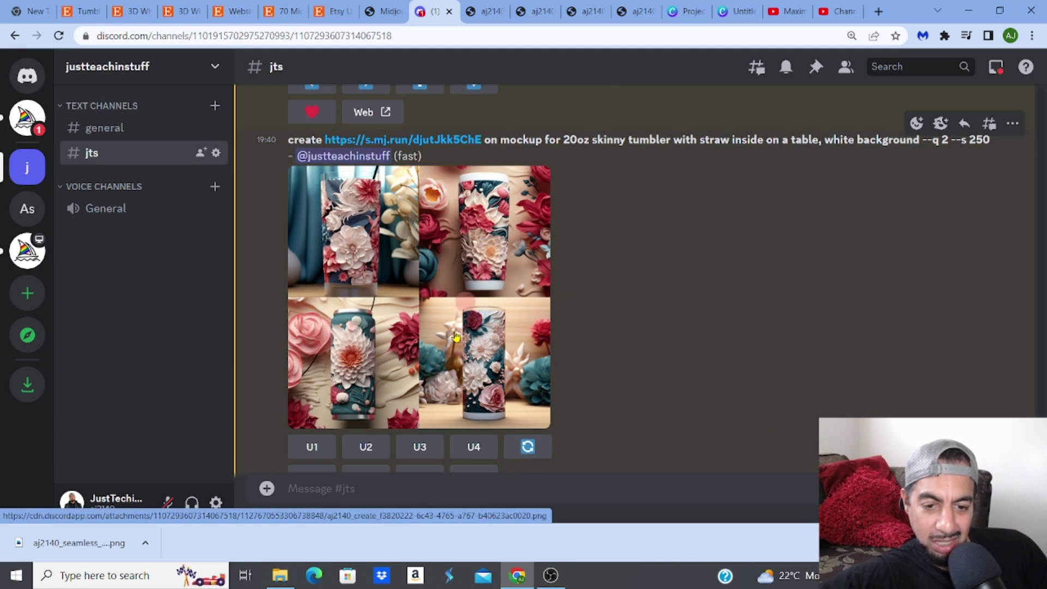
click(365, 446)
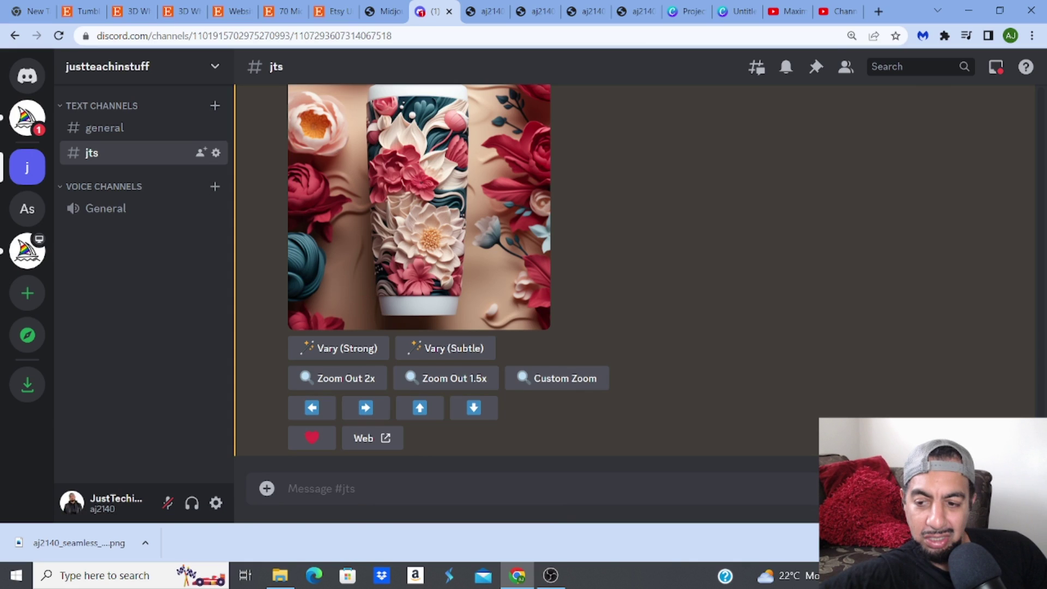
Step: Generate variations of the second tumbler in the earlier mockup grid, the one prompted without the white background
scroll(1005, 414, up, 6)
scroll(635, 278, down, 4)
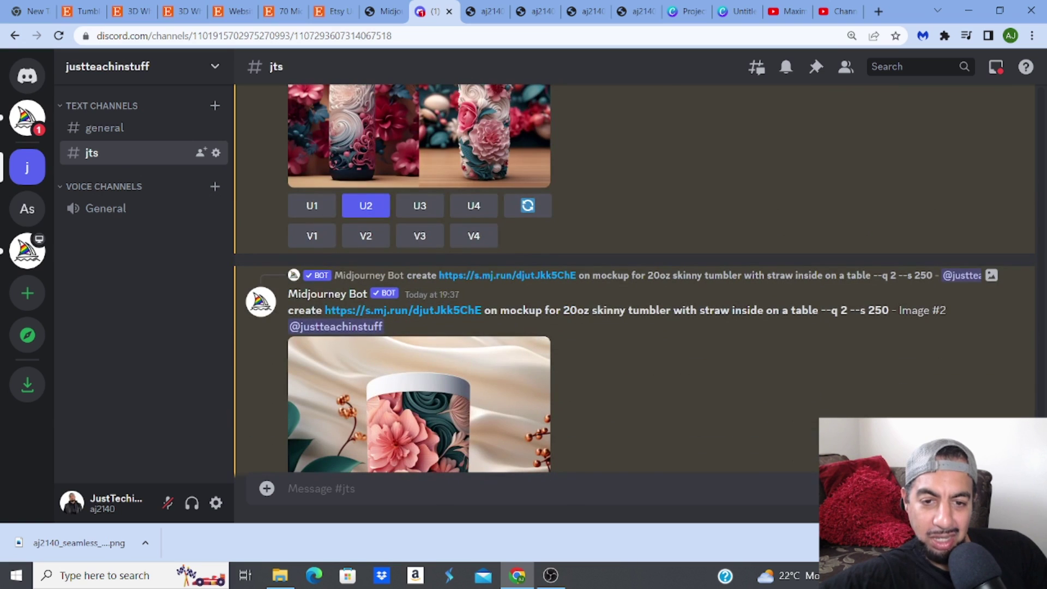
click(367, 235)
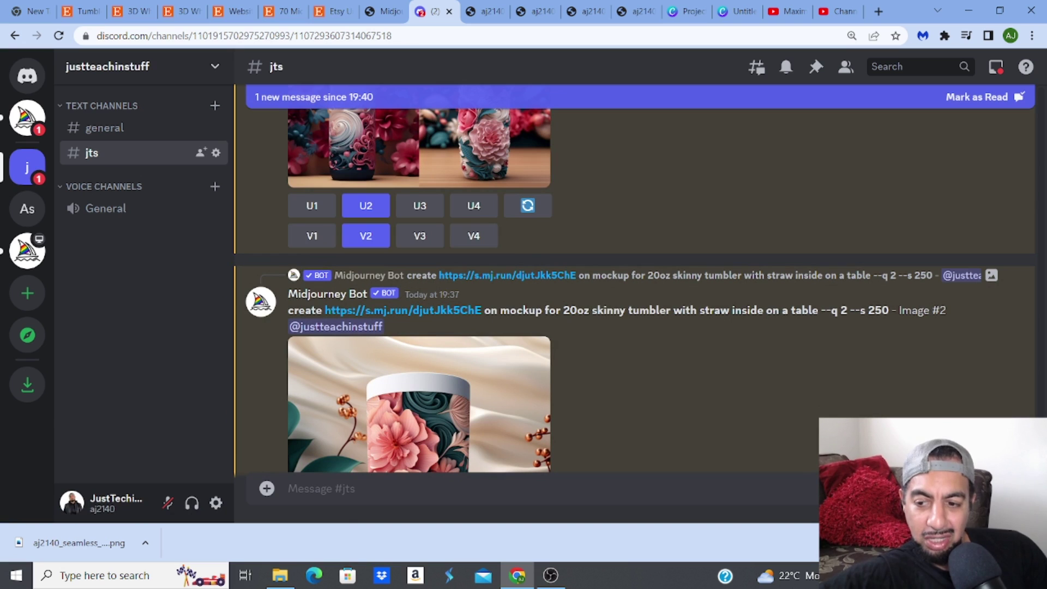
Step: Enlarge the upscaled tumbler mockup from the white background prompt to inspect it, and close the preview
scroll(636, 278, down, 20)
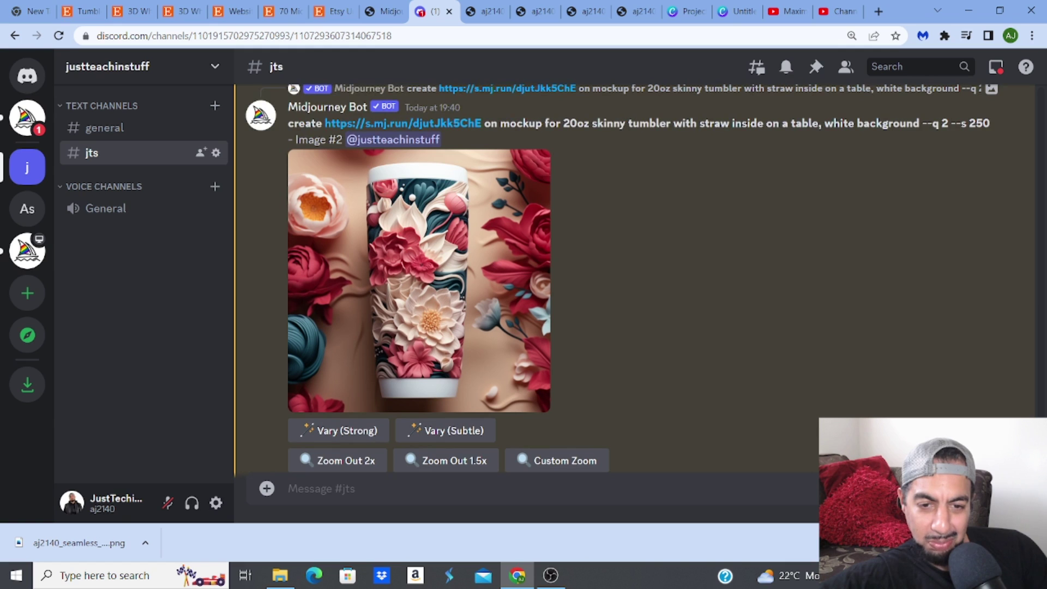
drag(482, 344, 482, 345)
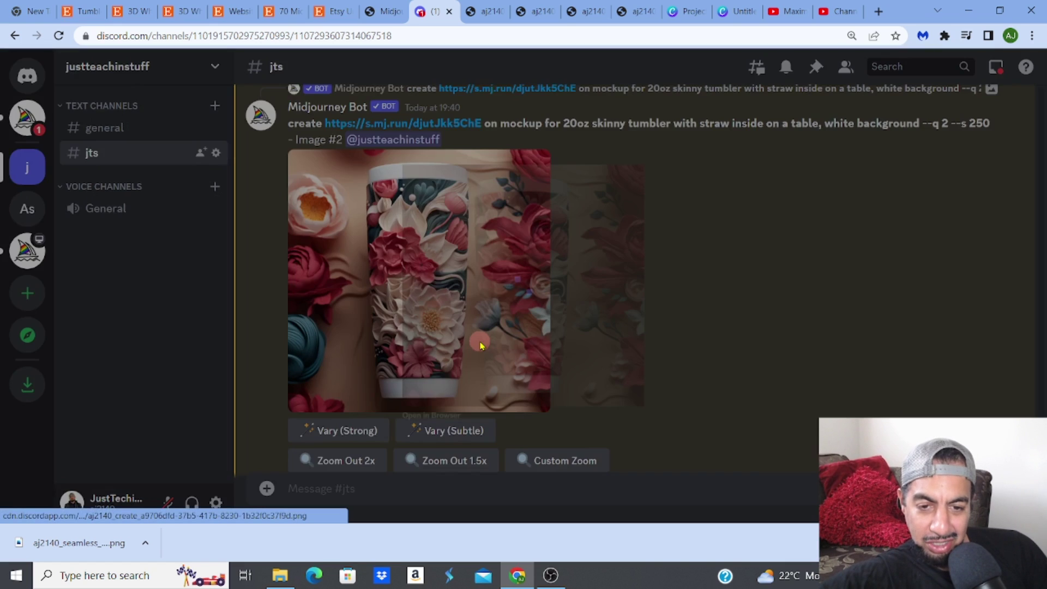
click(482, 344)
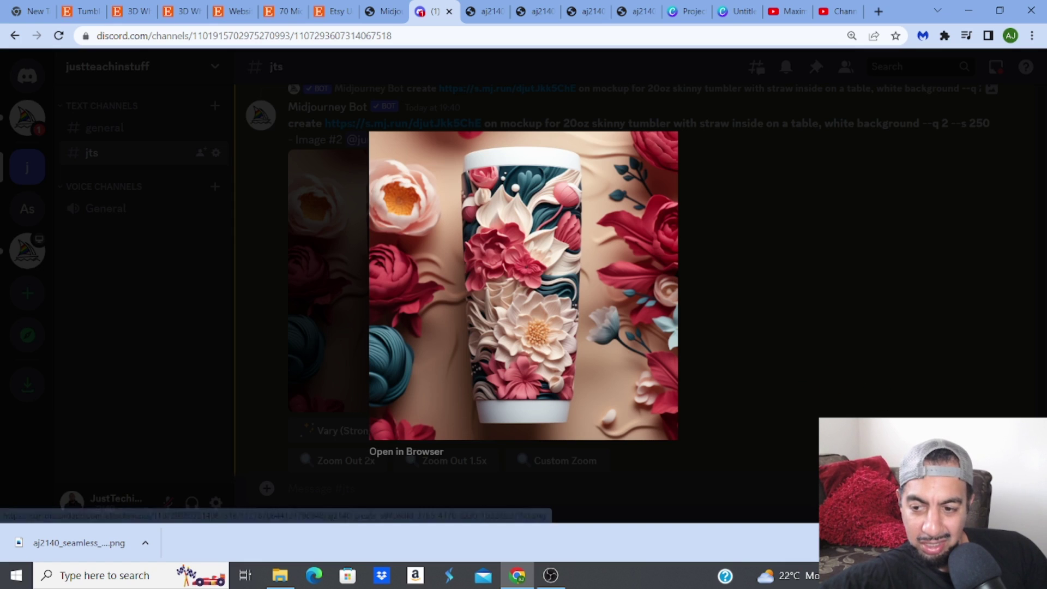
click(875, 395)
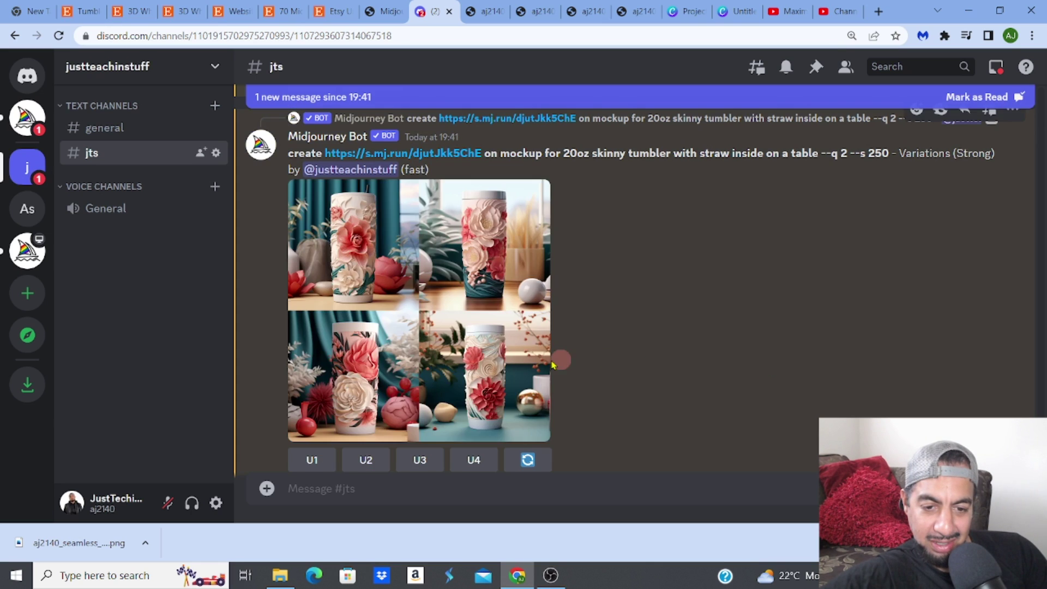
Step: View the strong variations grid at full size in the browser, return to the jts channel and close the preview
click(422, 366)
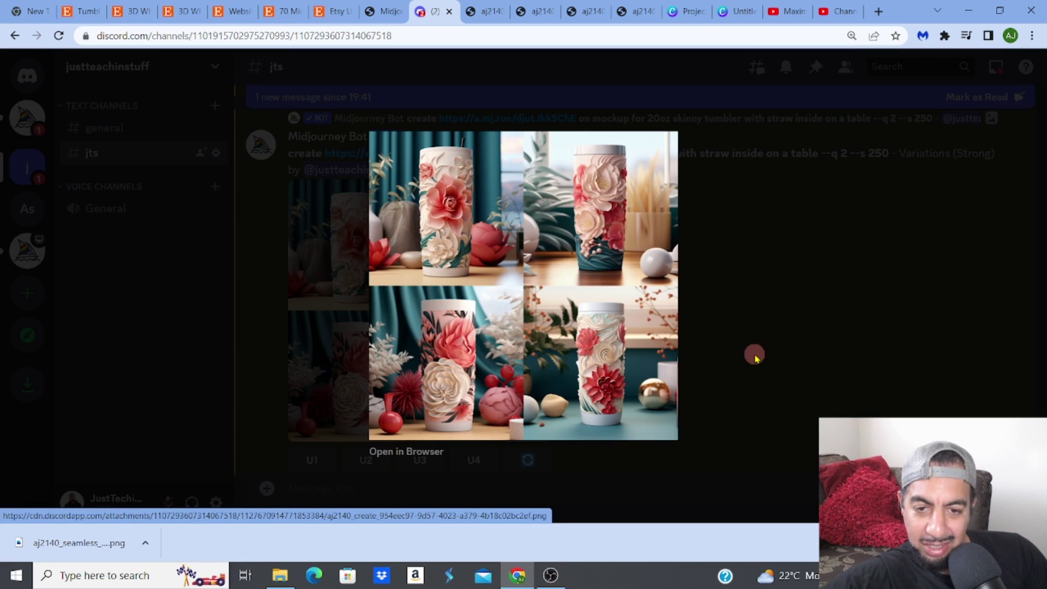
click(435, 458)
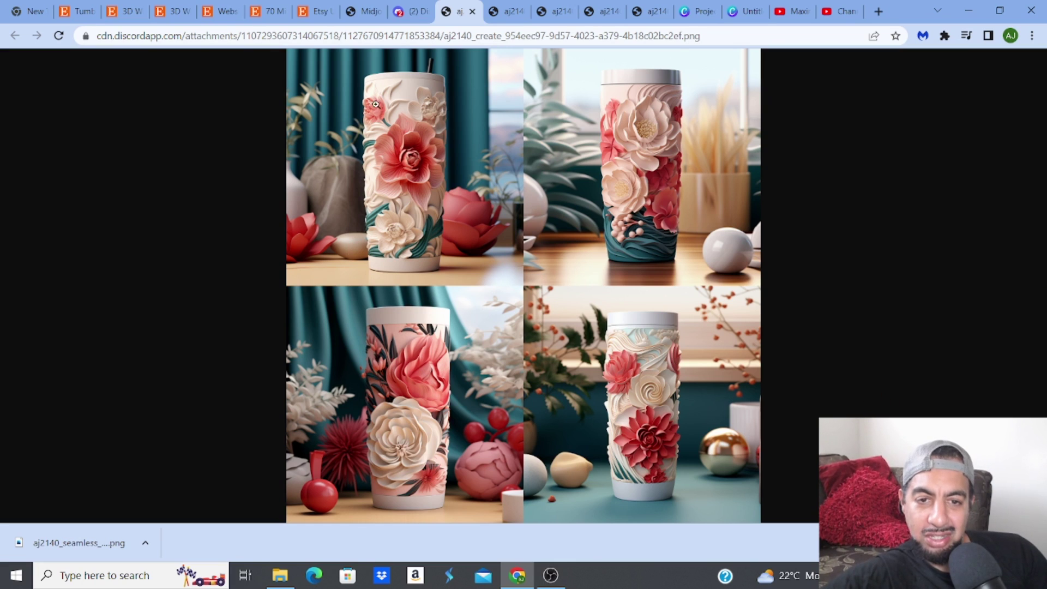
click(411, 16)
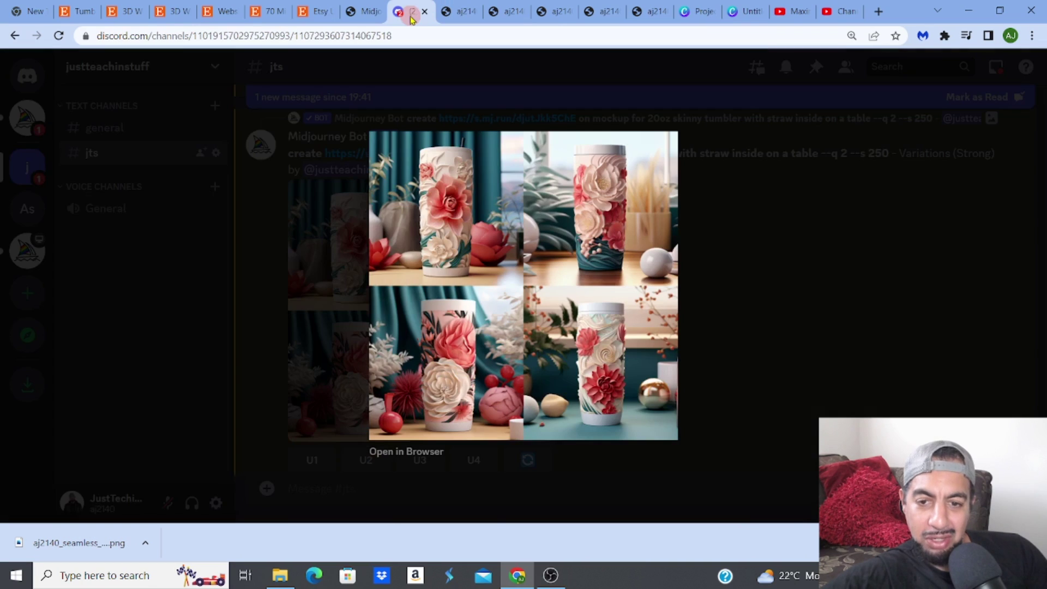
click(795, 264)
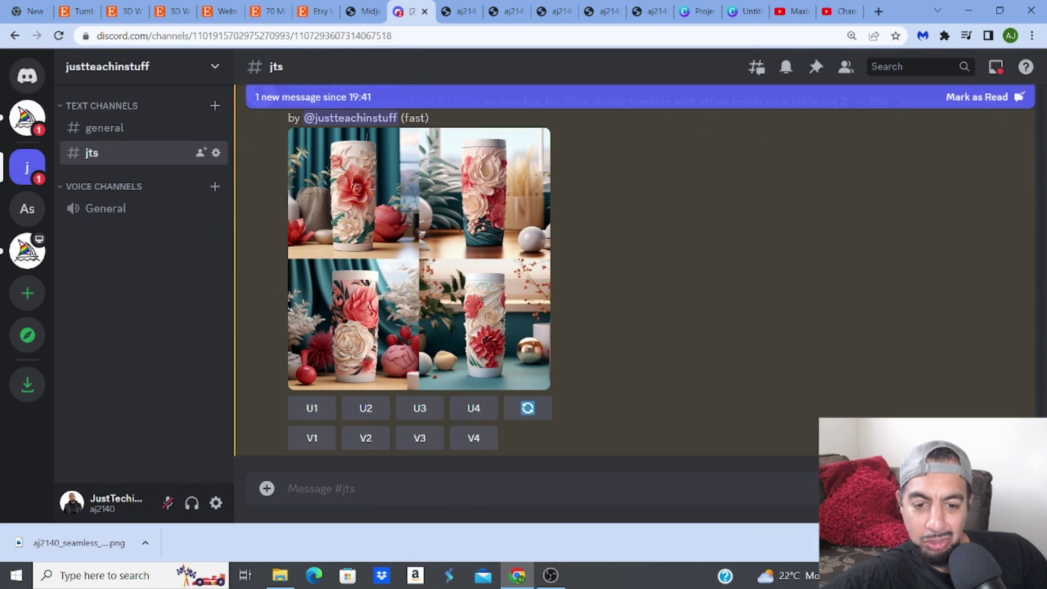
Step: Upscale the second tumbler mockup of the variations grid and enlarge the upscaled image
click(421, 410)
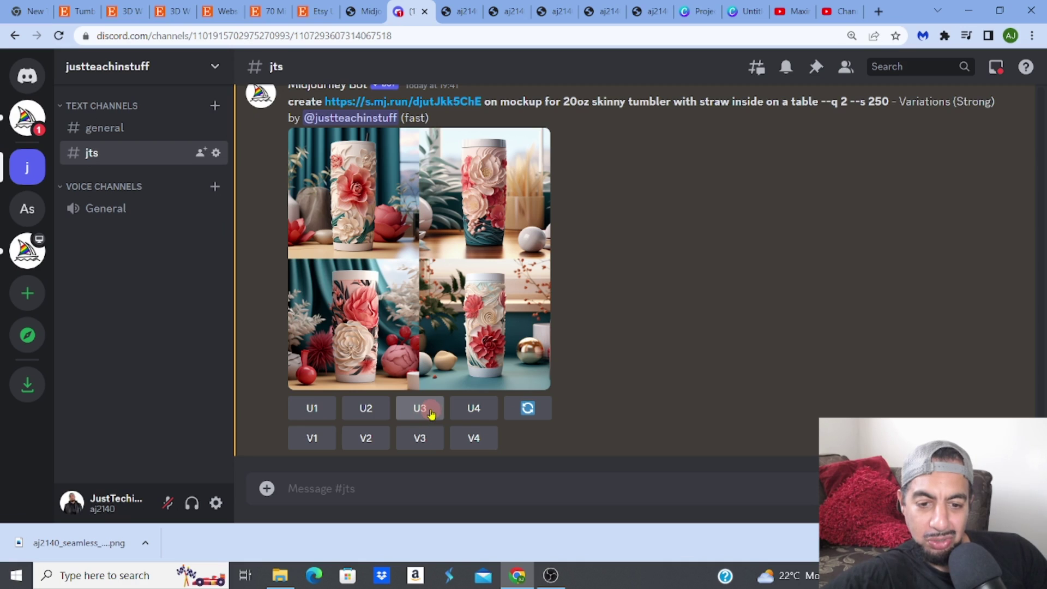
click(366, 410)
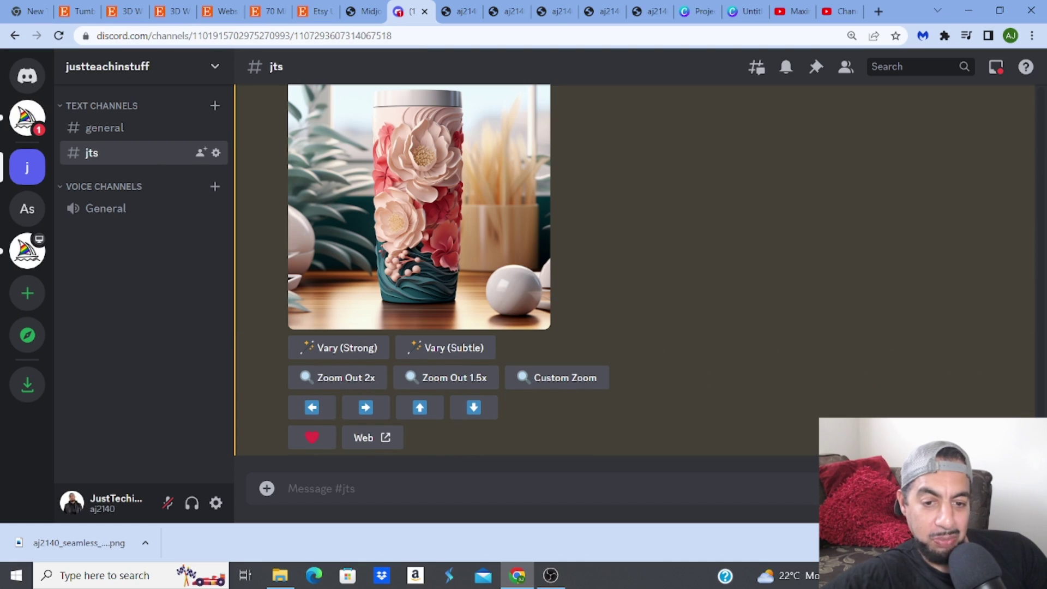
click(460, 243)
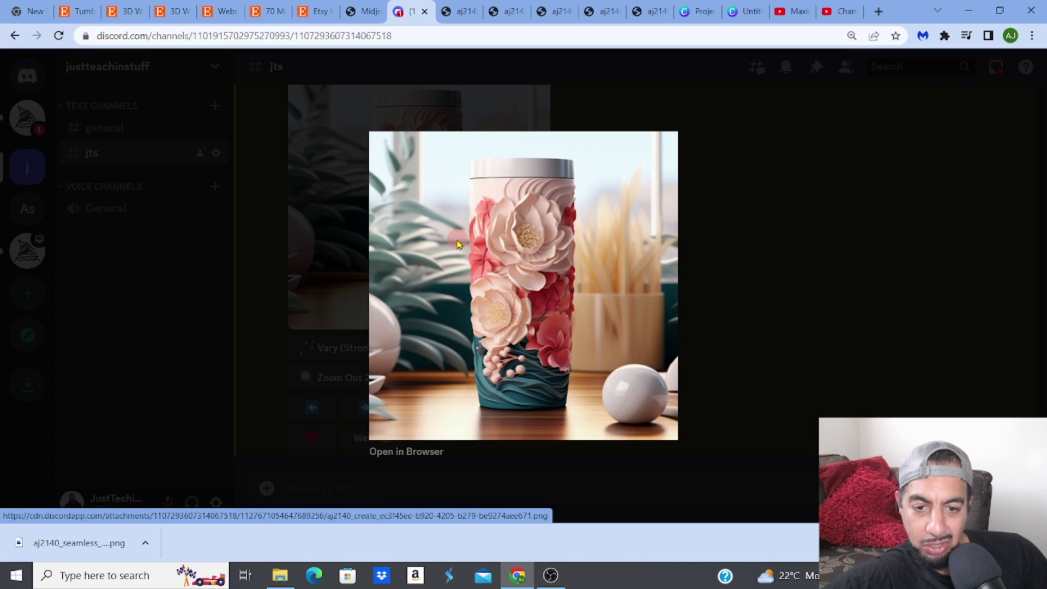
Step: Open the upscaled tumbler mockup at full size in the browser and save it as a PNG image in Downloads
click(413, 462)
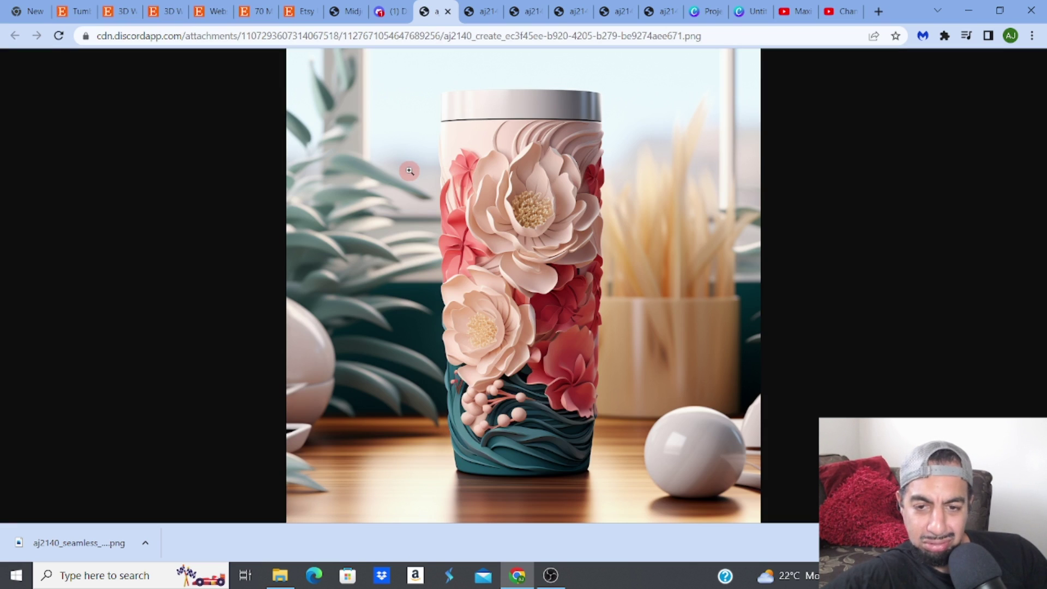
right_click(410, 171)
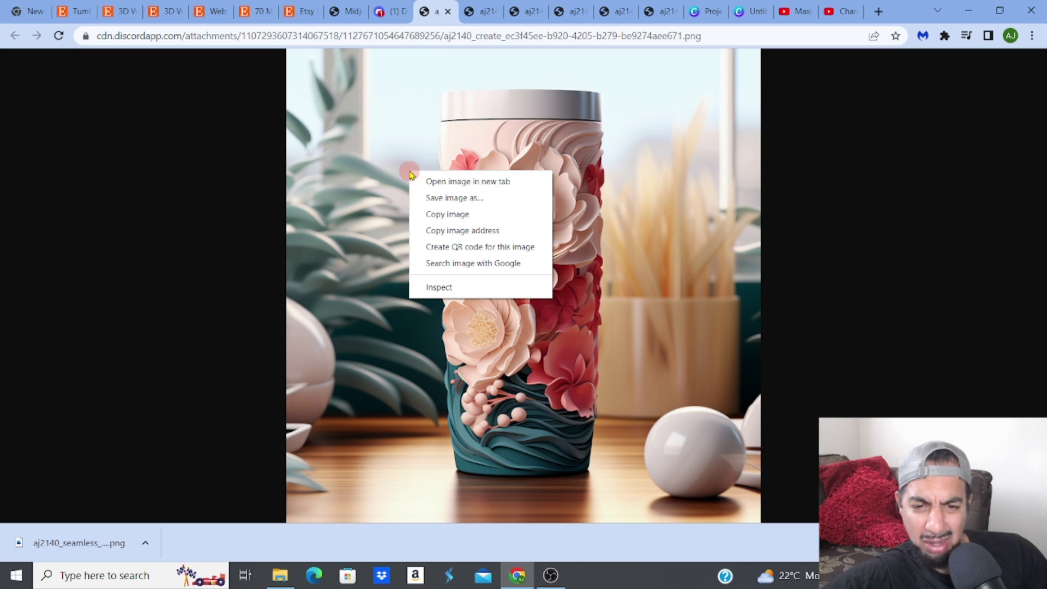
click(439, 199)
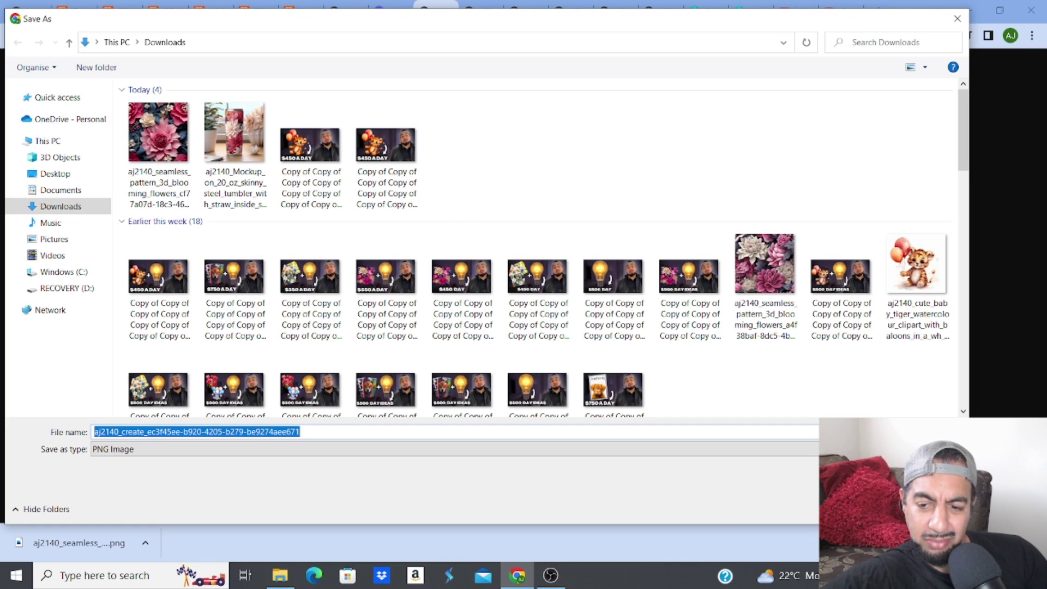
key(Return)
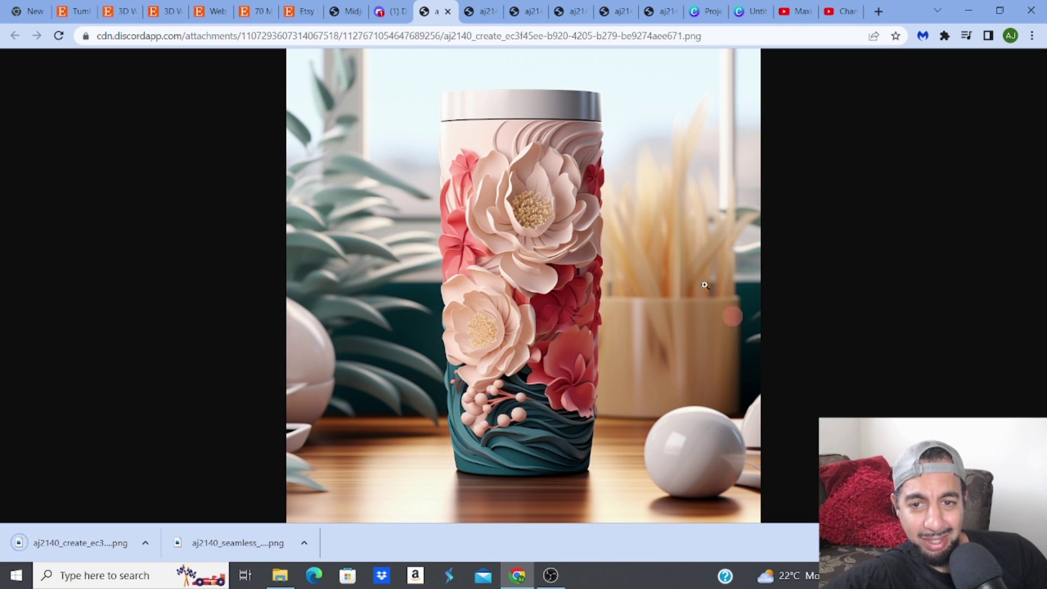
Step: Switch to the untitled 100mm × 100mm Canva design and upload the saved tumbler mockup image
click(752, 11)
click(706, 11)
click(746, 12)
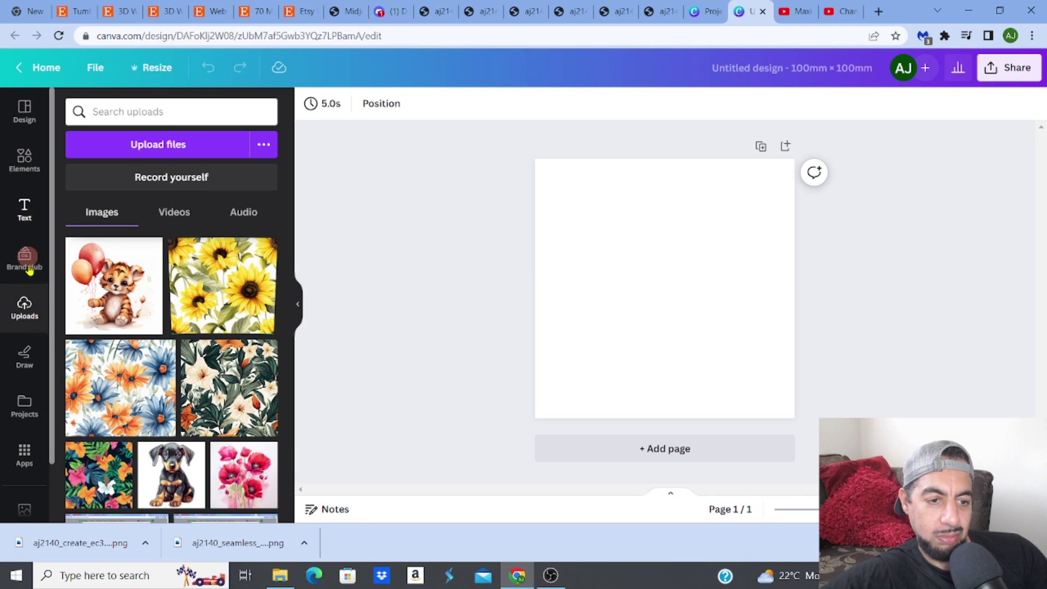
click(122, 153)
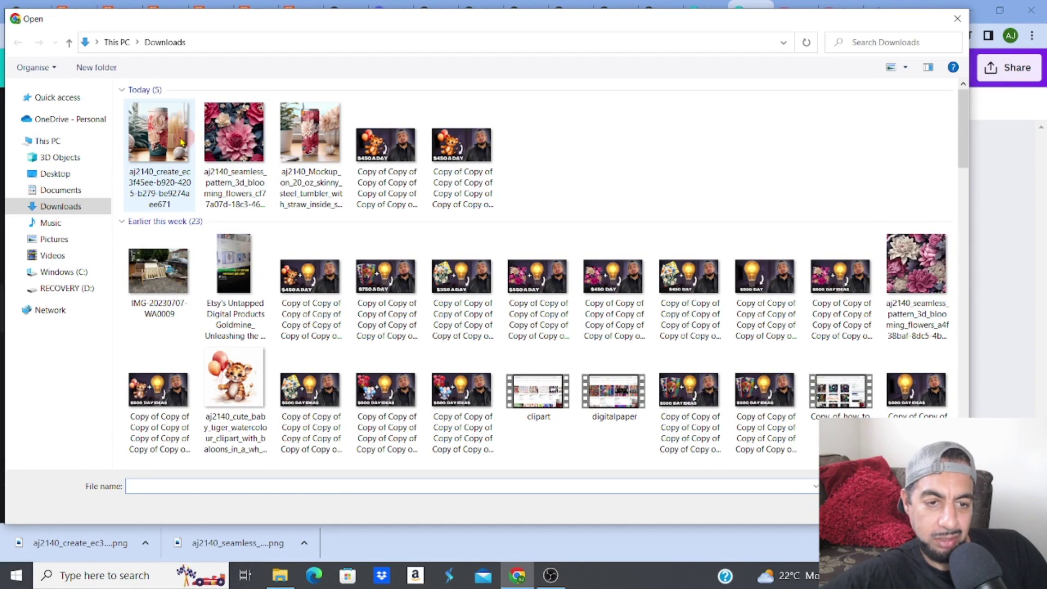
click(163, 137)
click(868, 509)
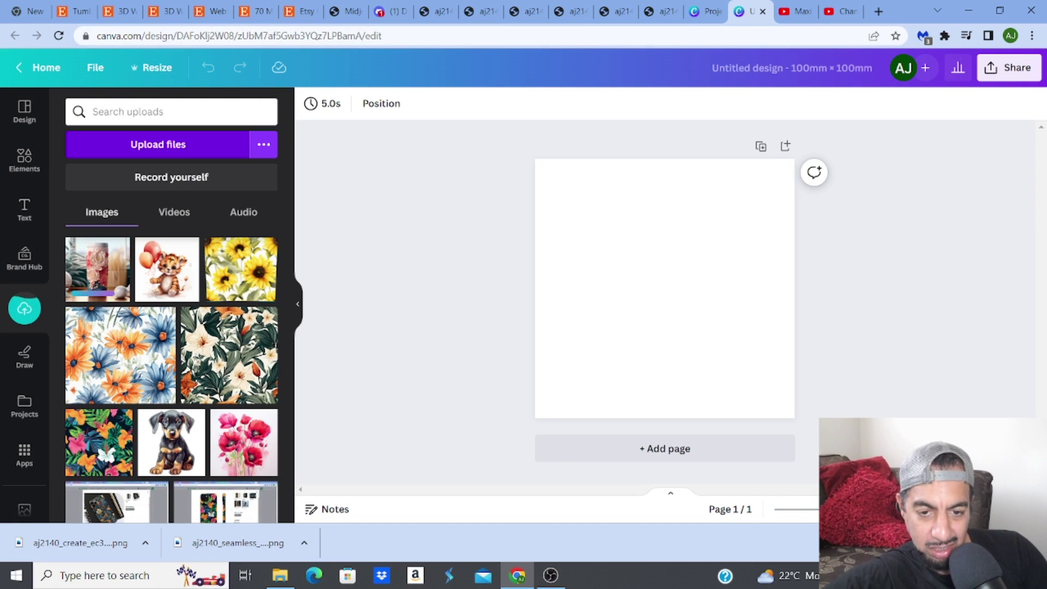
Step: Place the uploaded tumbler mockup on the blank page and enlarge it to fill the whole page
click(98, 270)
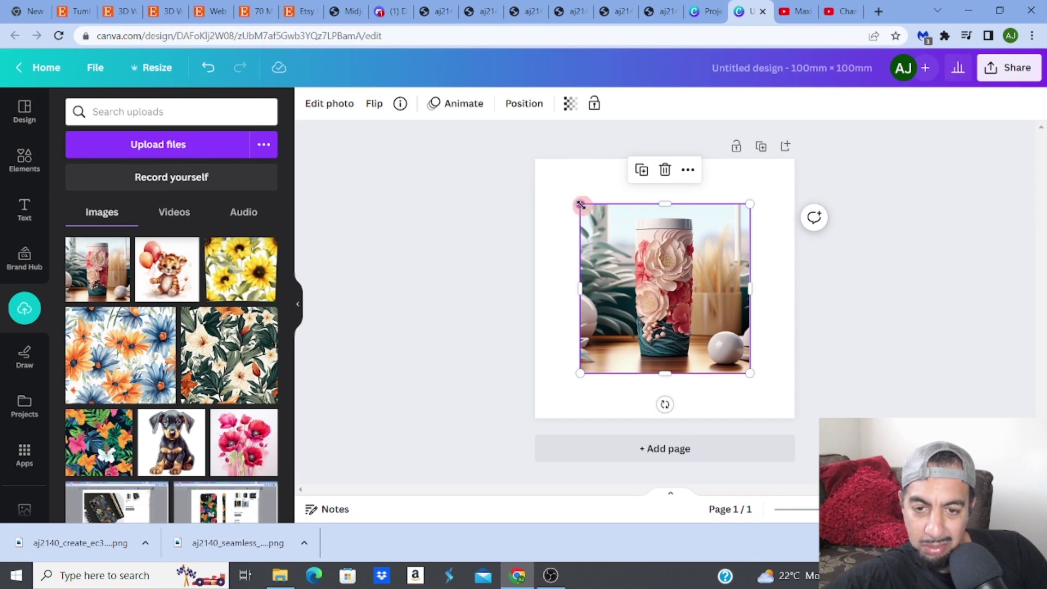
drag(580, 204, 536, 160)
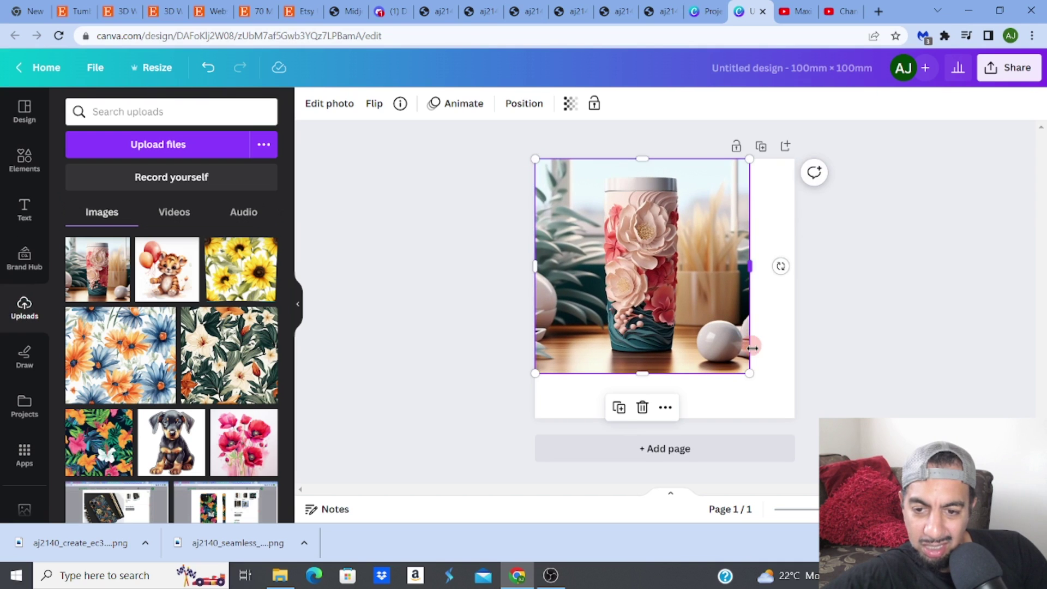
drag(749, 372, 796, 415)
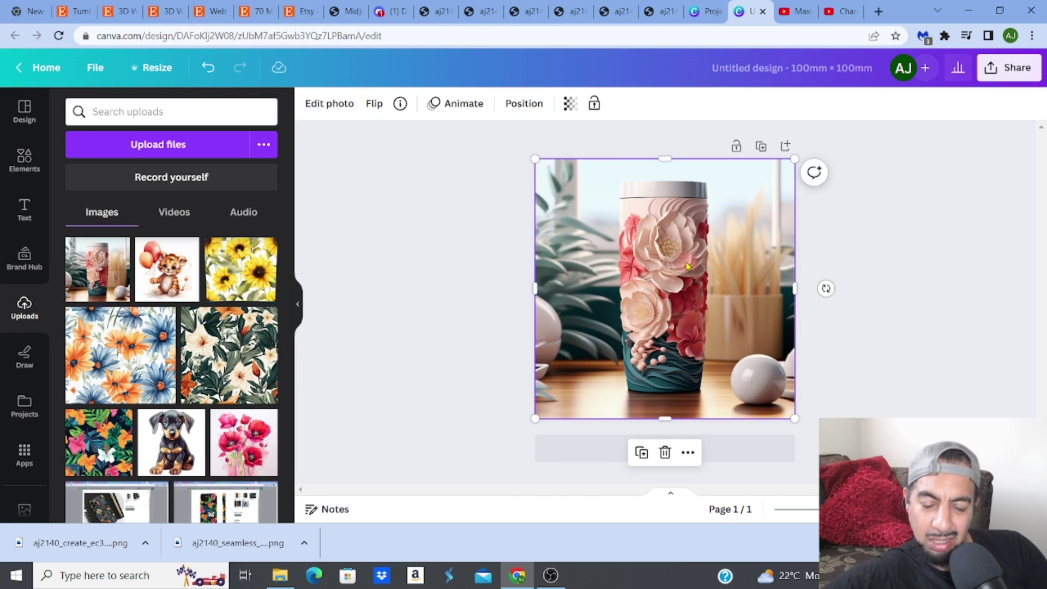
click(586, 190)
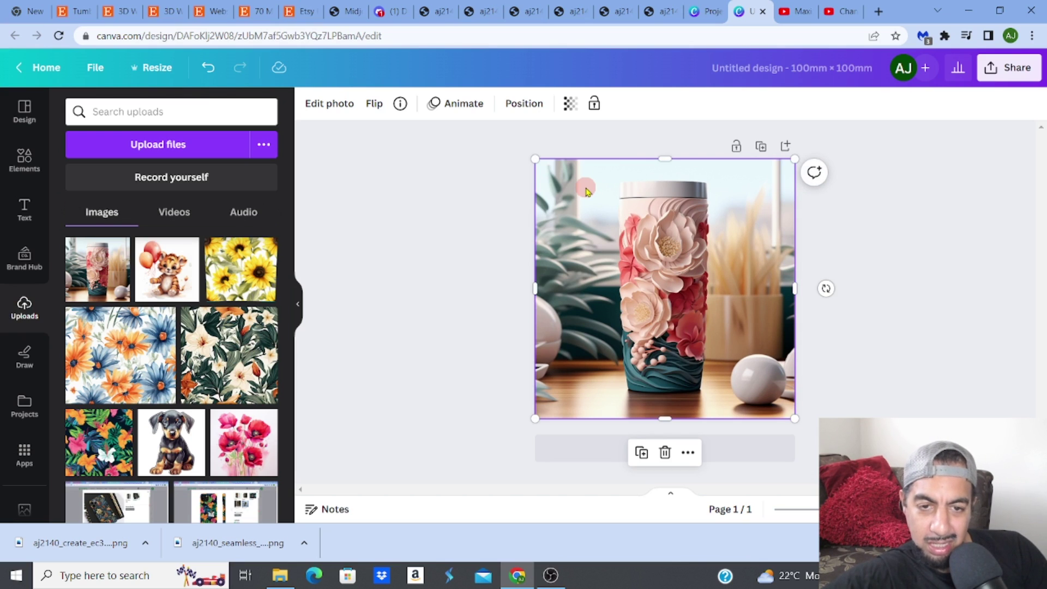
Step: Remove the background of the tumbler photo with BG Remover
click(328, 104)
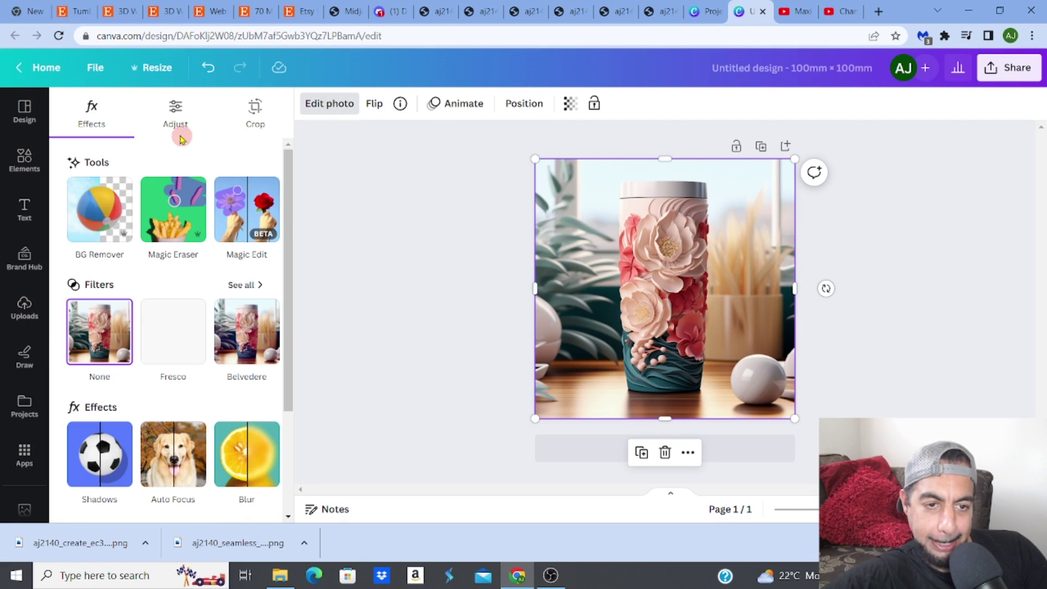
click(176, 120)
click(100, 209)
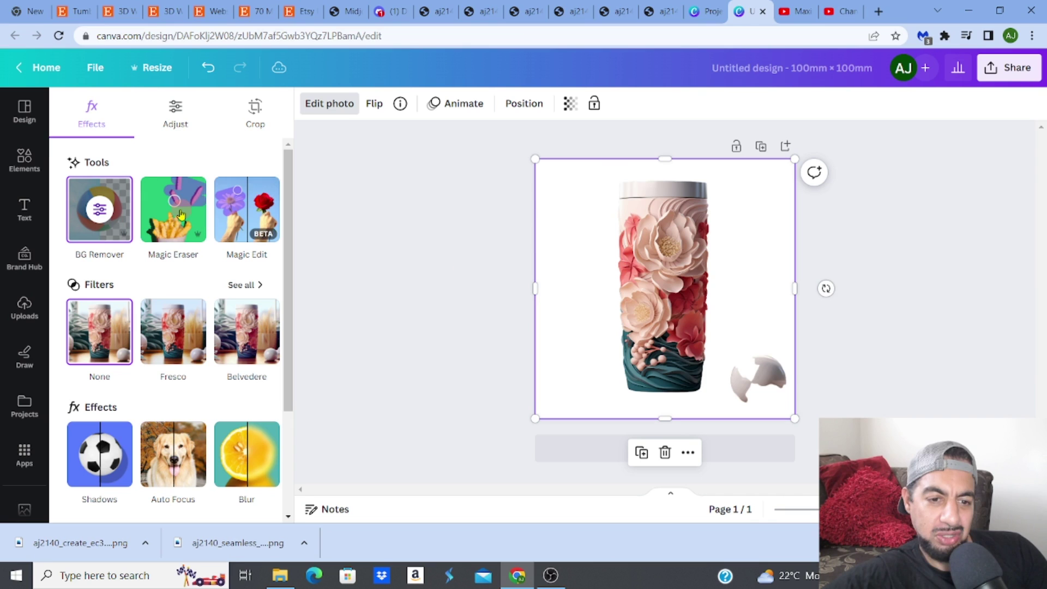
Step: Erase the leftover white ball fragments beside the tumbler with the background remover's Erase brush at size 65
click(81, 218)
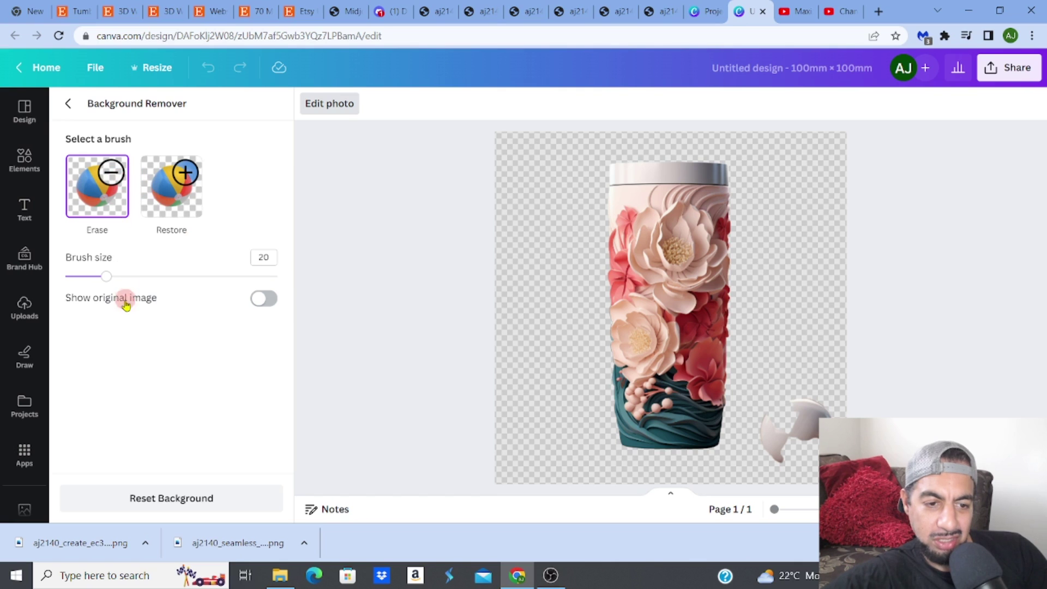
drag(105, 277, 203, 277)
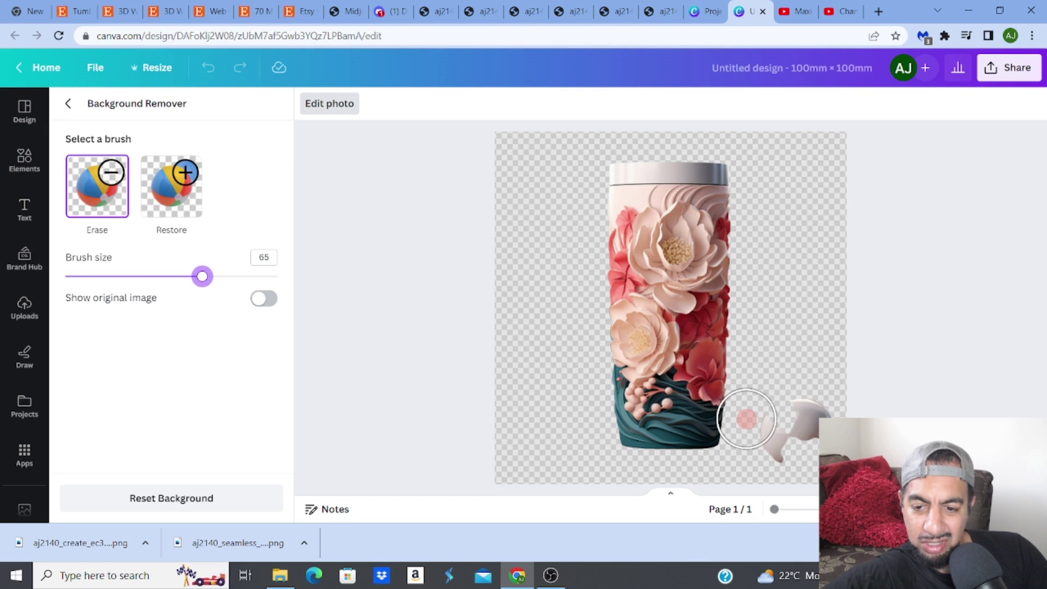
drag(746, 419, 807, 421)
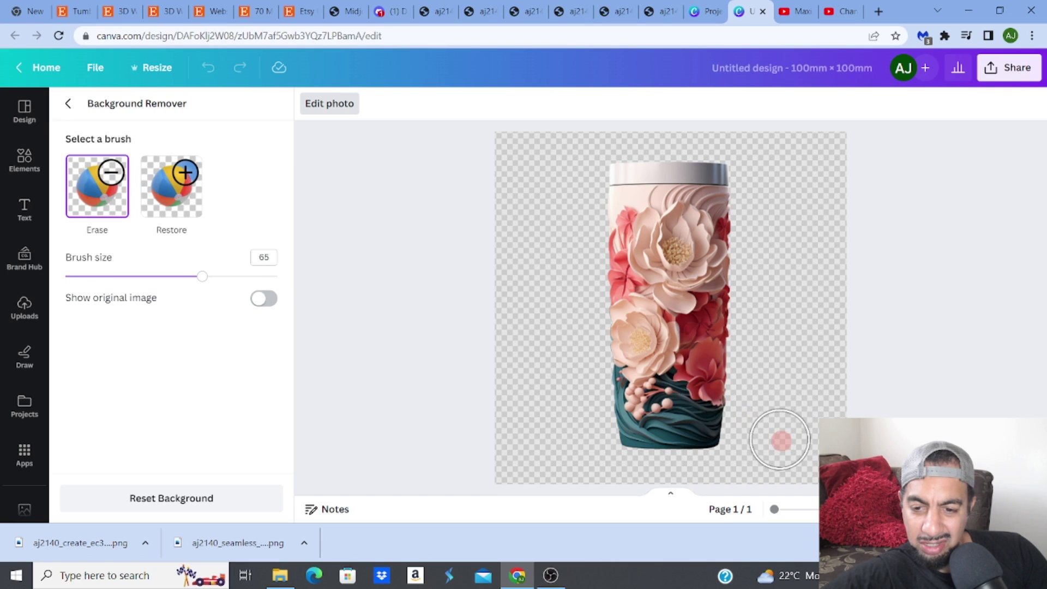
click(67, 106)
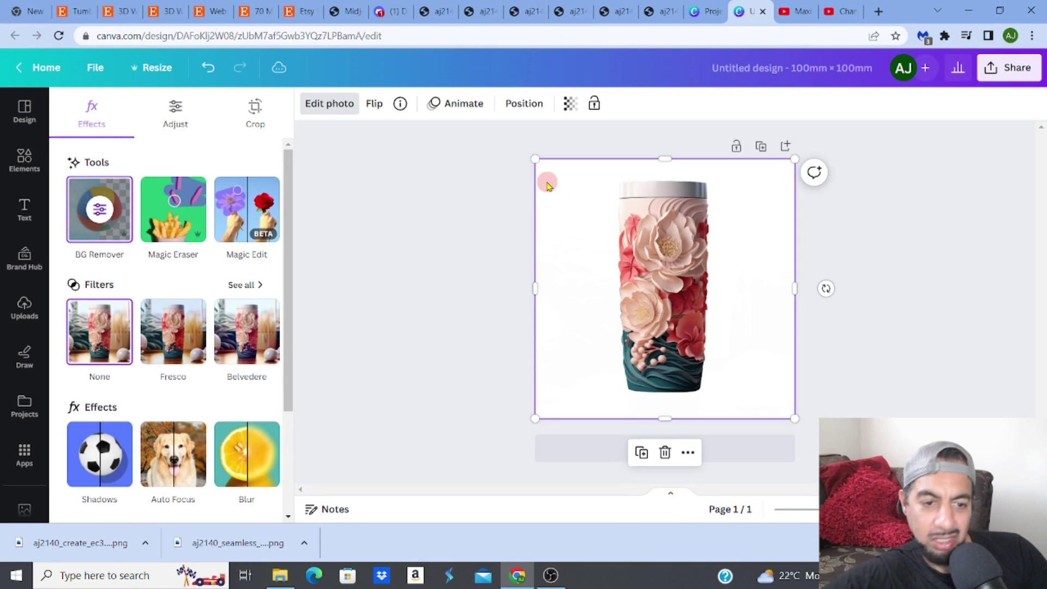
Step: Search the elements for "kitchen background" and add the blurred kitchen photo with the wooden table to the page
click(21, 161)
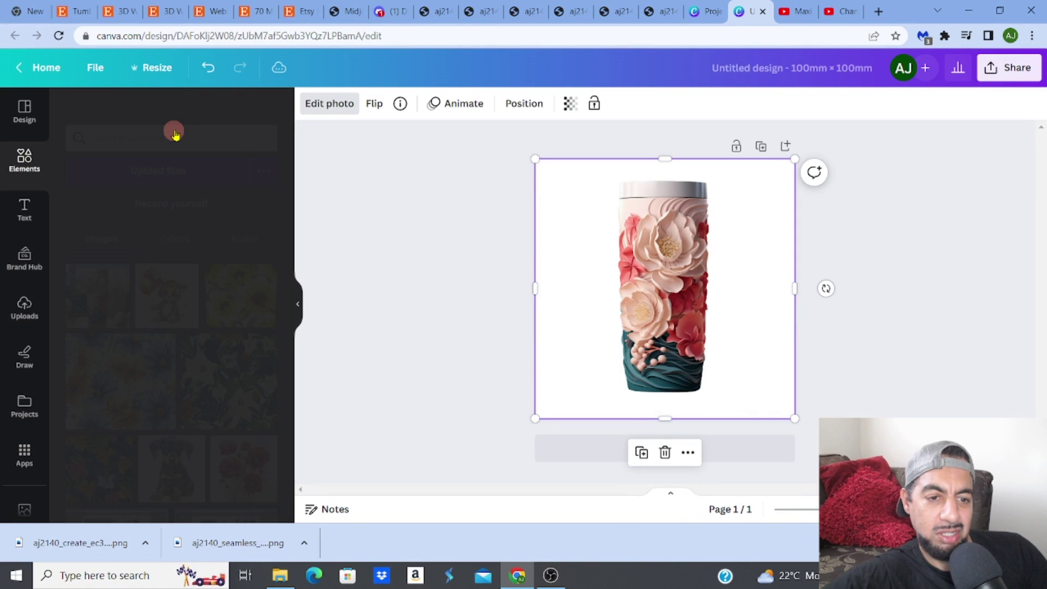
click(161, 115)
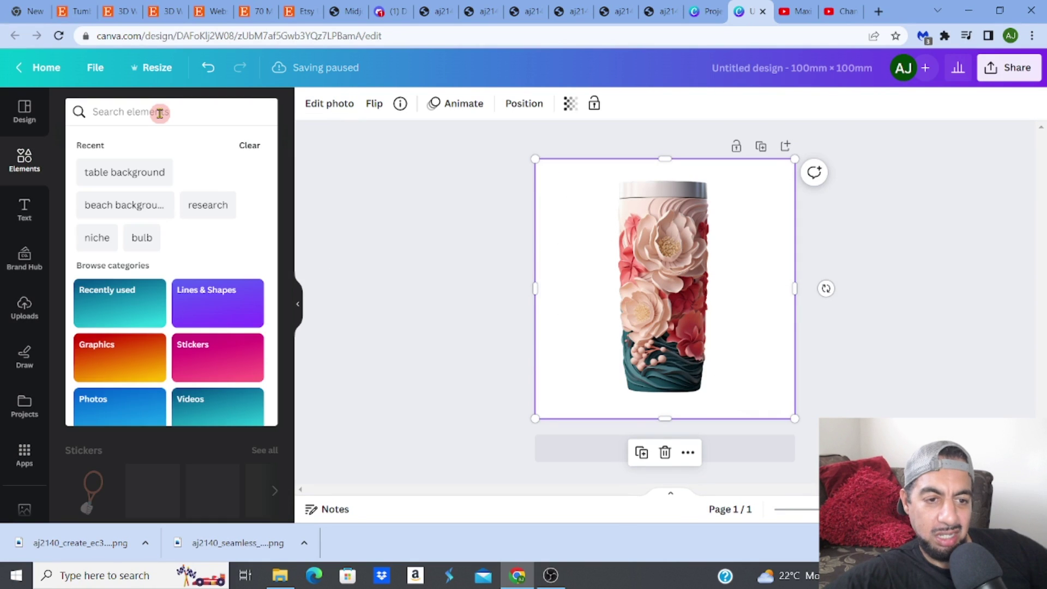
text(kitchen)
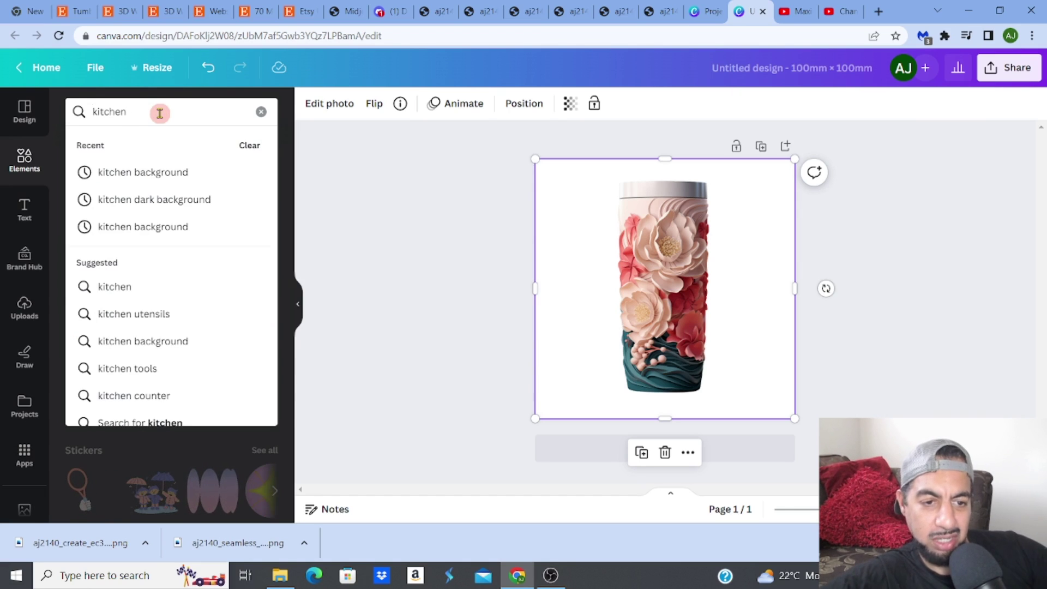
click(173, 173)
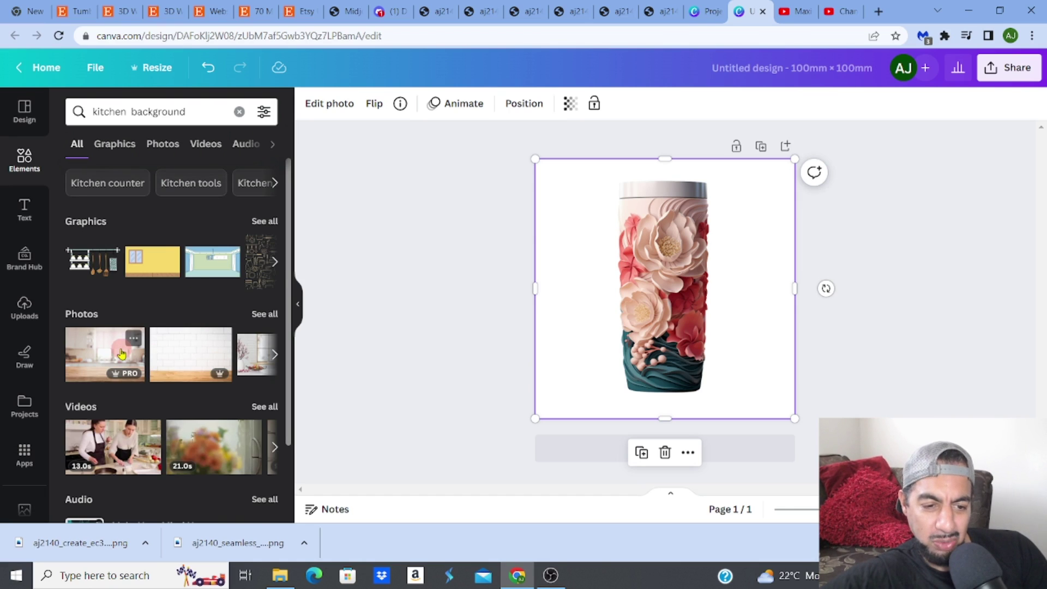
click(121, 354)
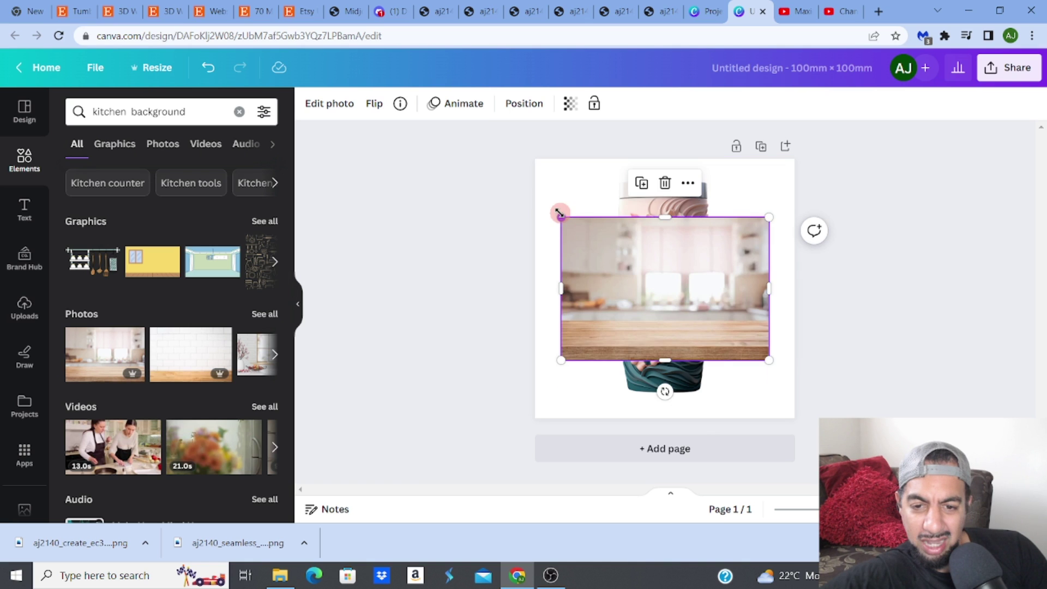
Step: Enlarge the kitchen photo until it covers the whole page behind the tumbler
drag(557, 212, 491, 128)
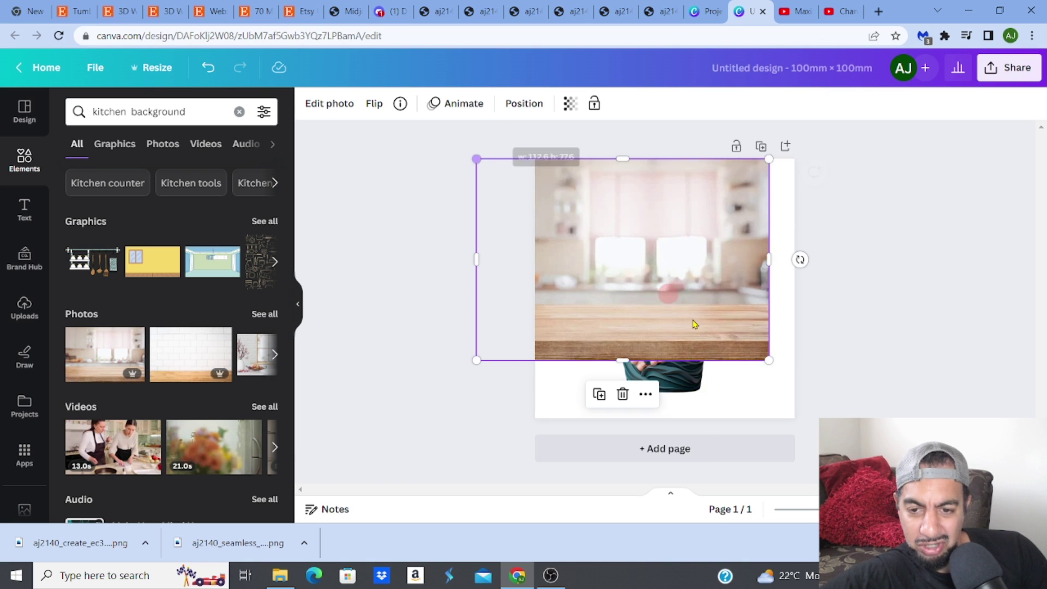
drag(772, 355, 846, 413)
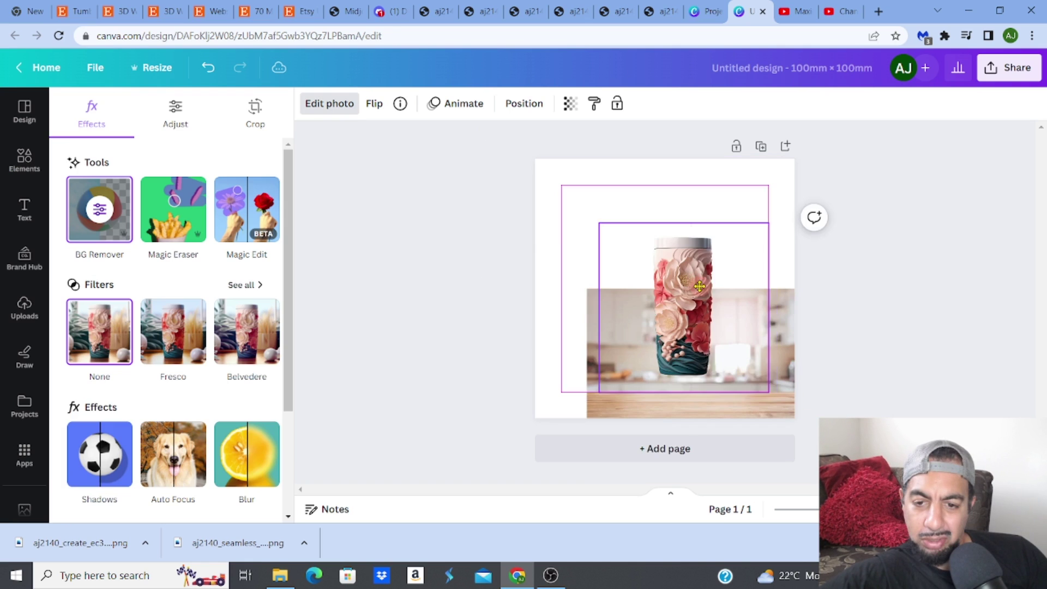
drag(688, 283, 704, 295)
click(598, 326)
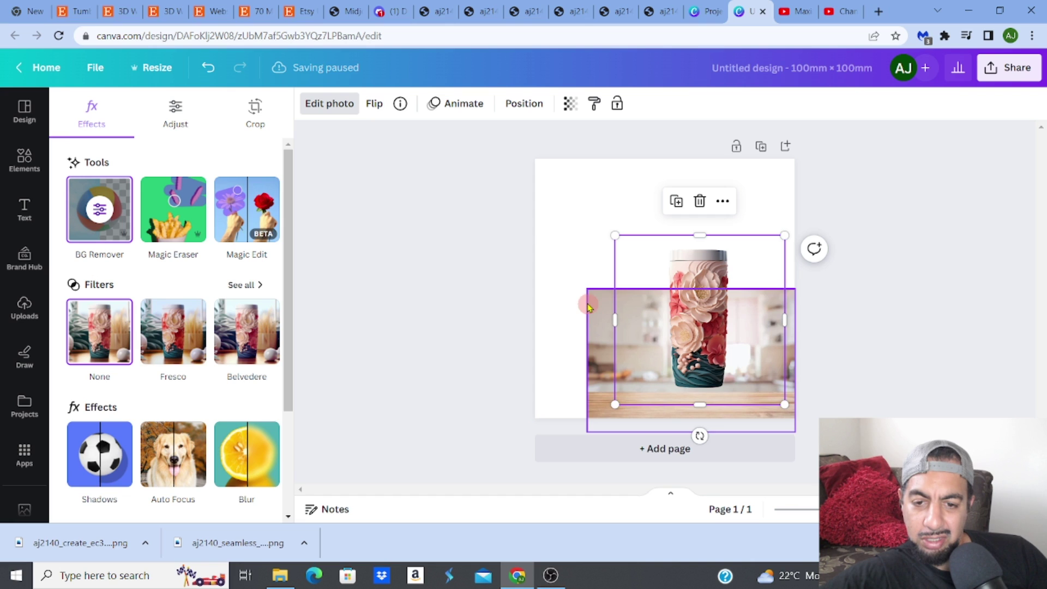
drag(587, 289, 413, 124)
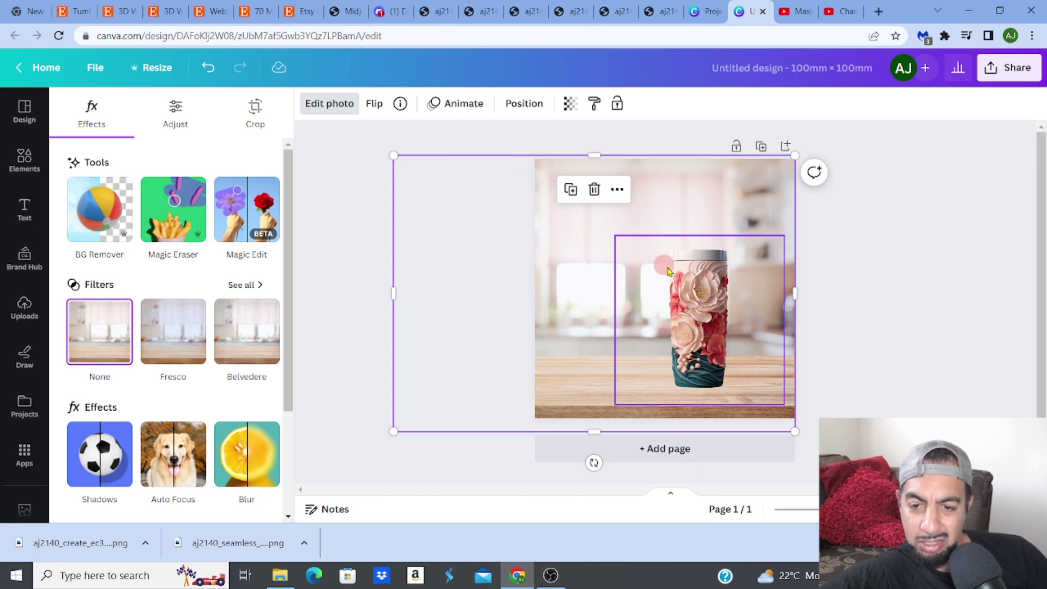
Step: Enlarge the tumbler cutout and position it centrally so that it stands on the wooden table
click(682, 281)
drag(701, 291, 667, 309)
drag(580, 254, 471, 173)
drag(616, 262, 643, 269)
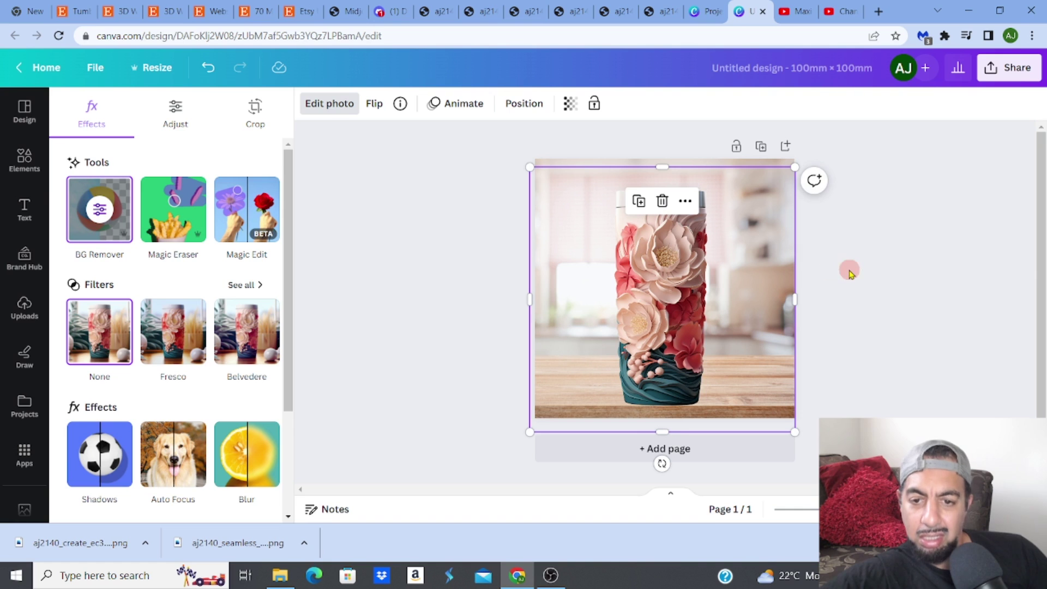
click(913, 272)
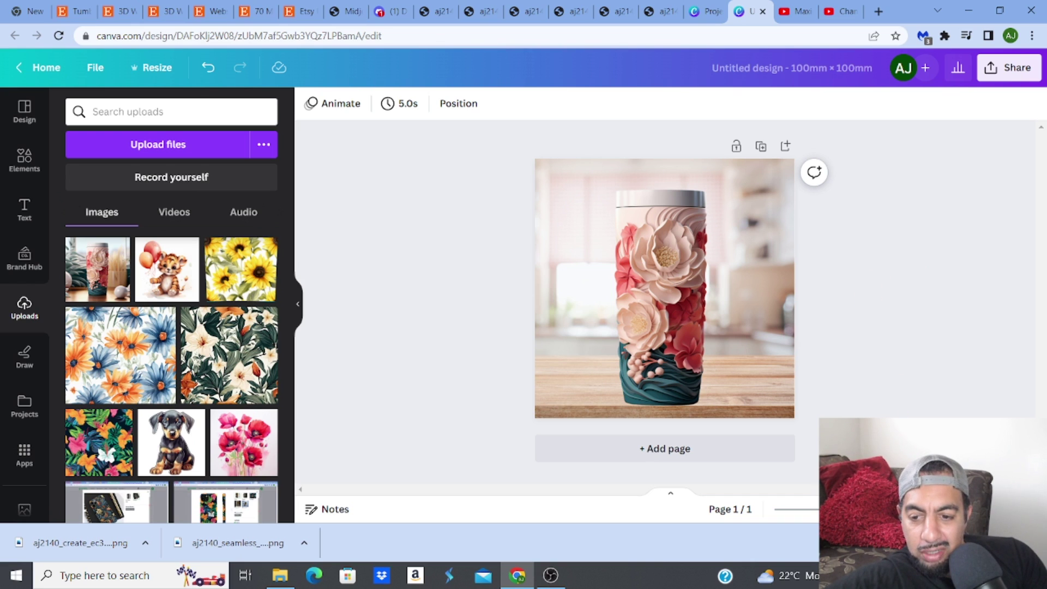
scroll(666, 300, up, 5)
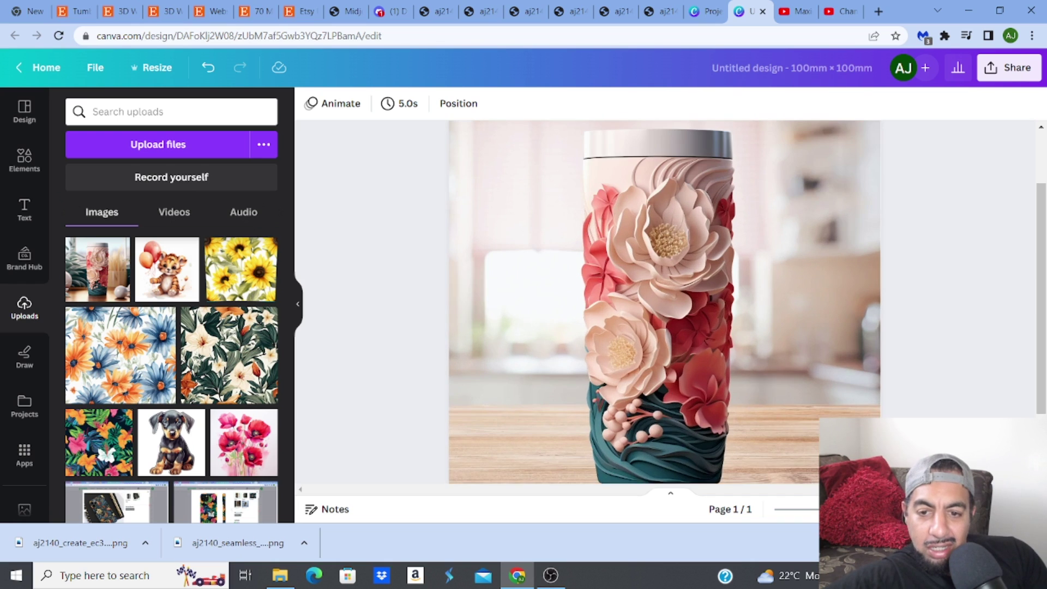
scroll(665, 300, down, 4)
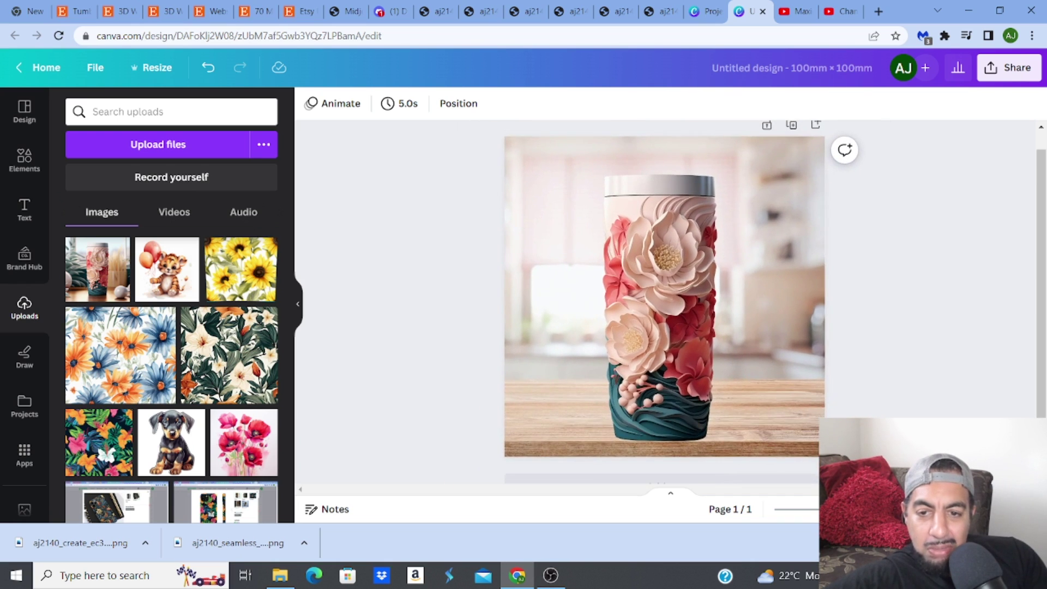
drag(847, 510, 842, 510)
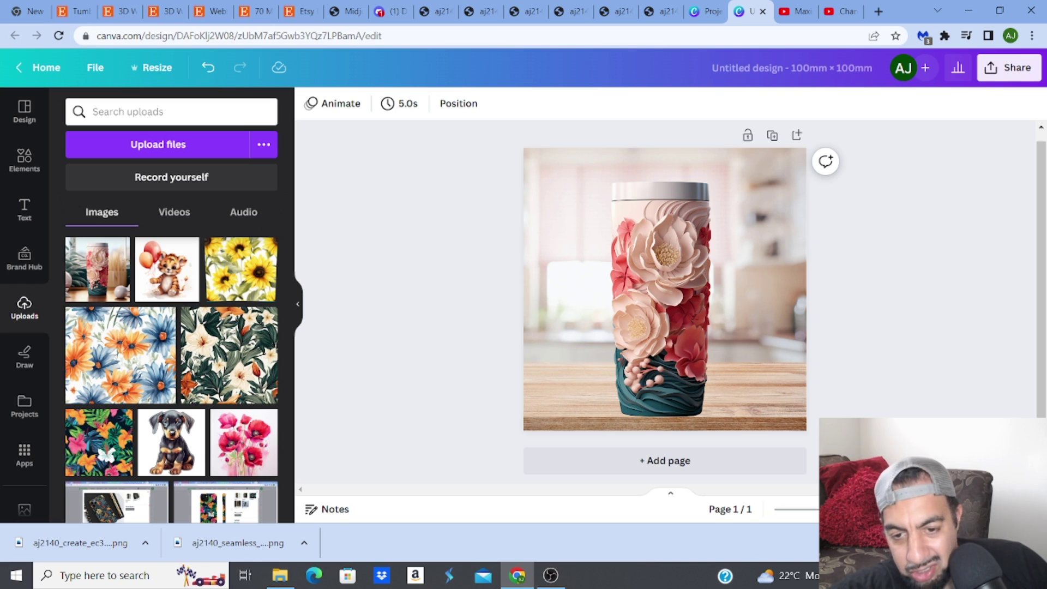
click(535, 412)
click(409, 348)
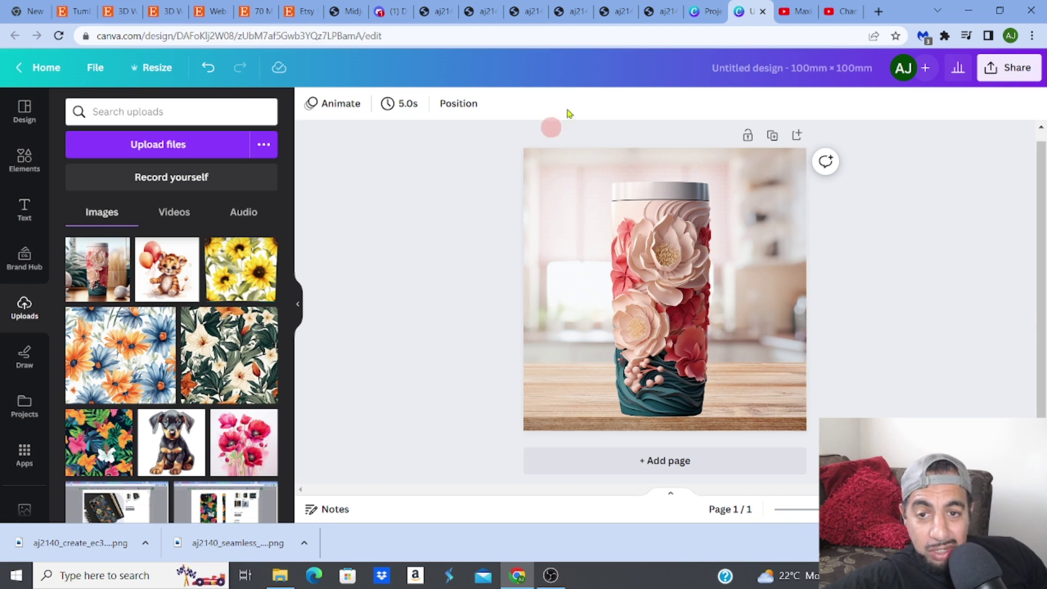
Step: Switch to Discord, find the strong-variation grid of the 20 oz skinny steel tumbler with straw mockups, and open it full size in the browser
click(397, 21)
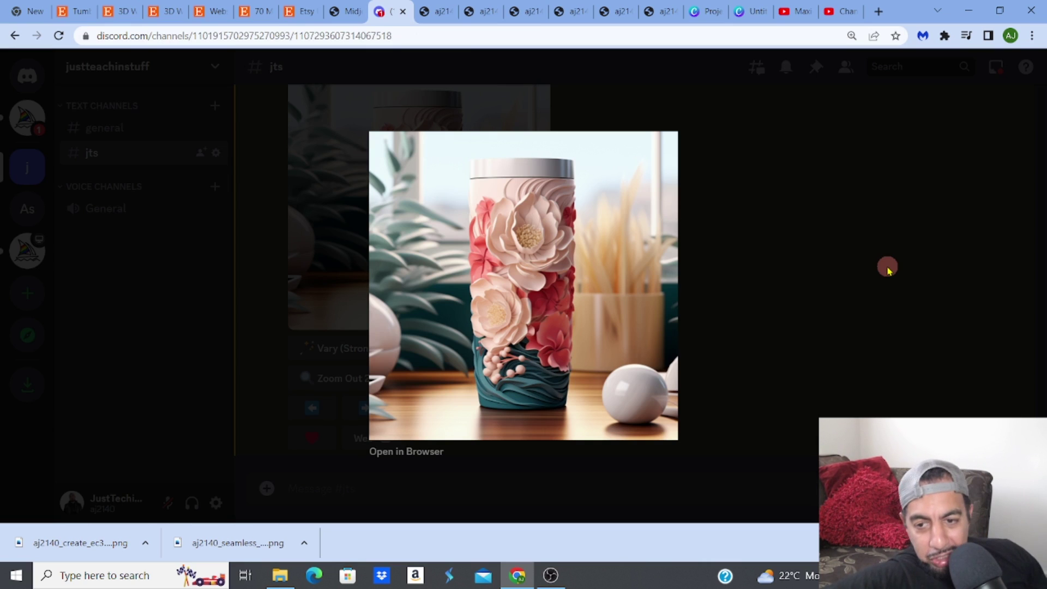
click(888, 267)
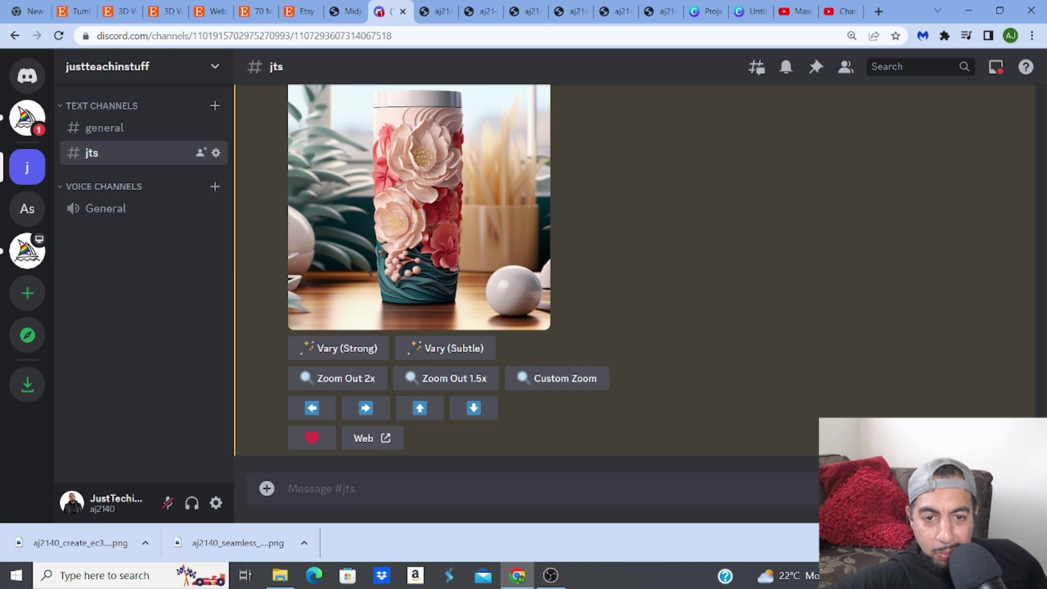
scroll(636, 278, up, 10)
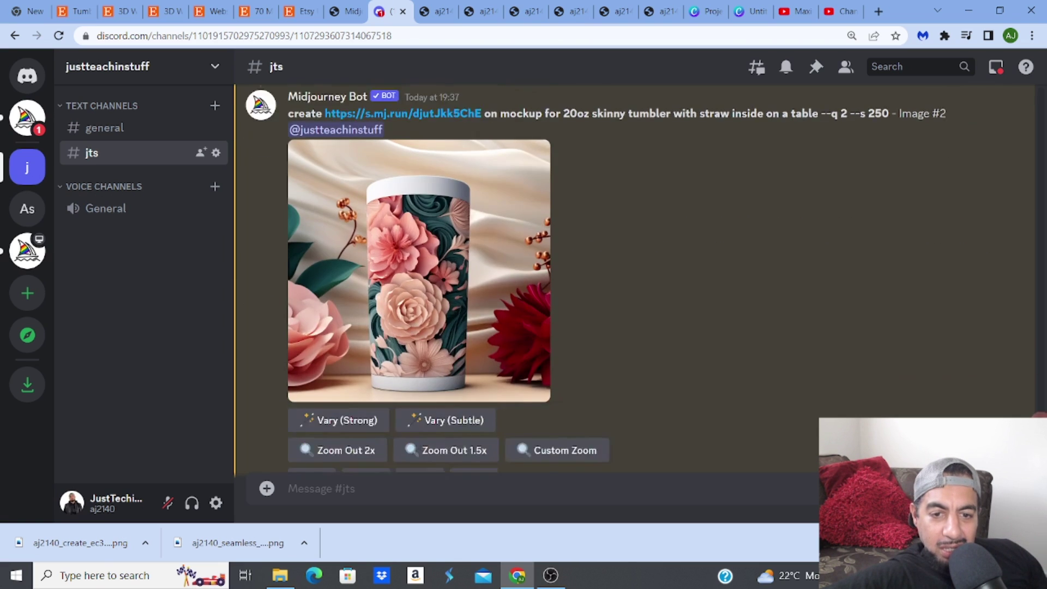
scroll(1036, 410, up, 15)
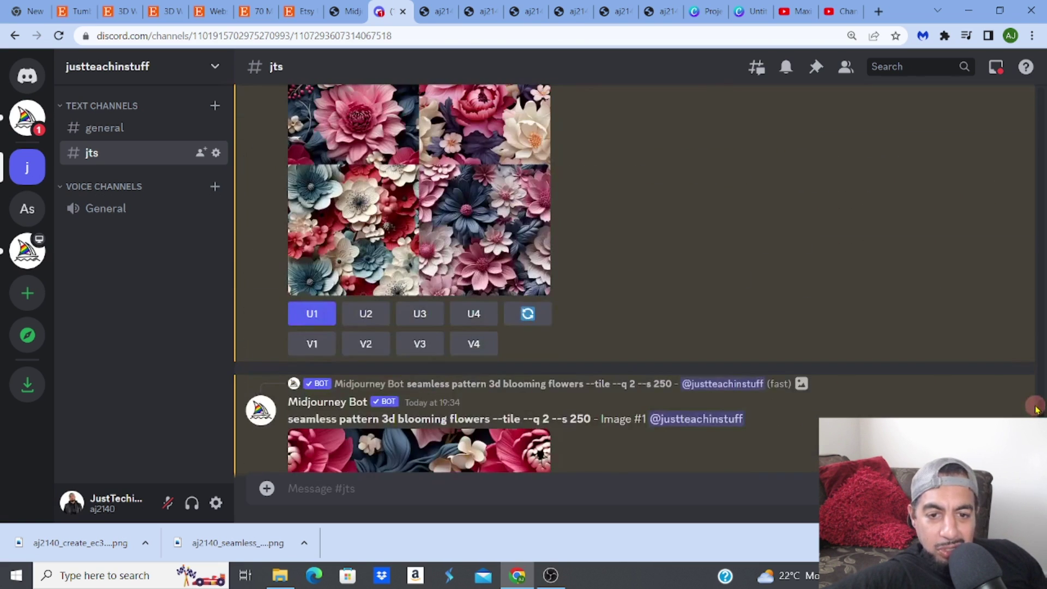
drag(1035, 407, 1033, 408)
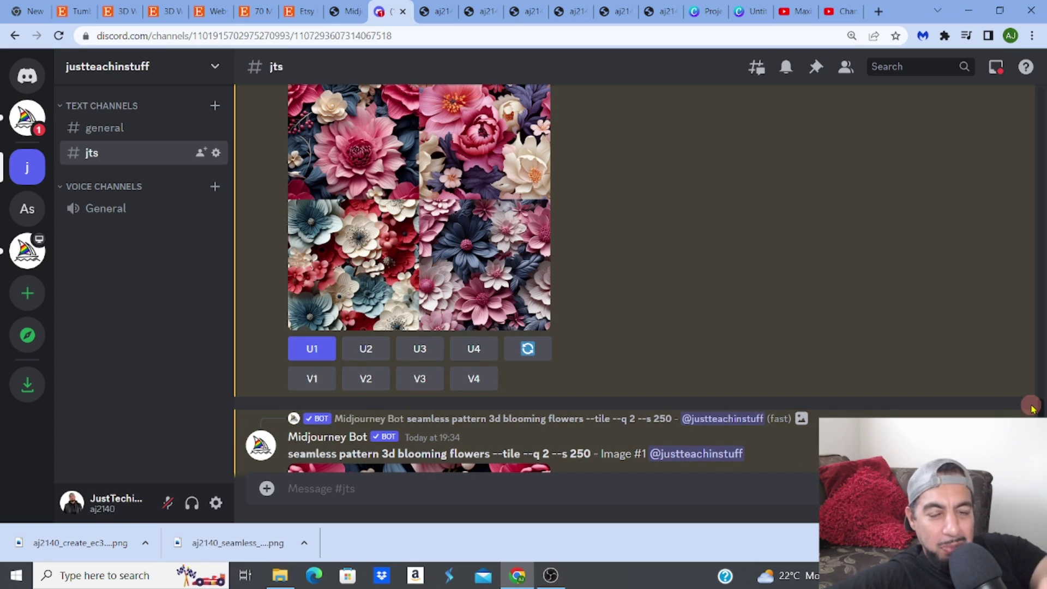
drag(1033, 408, 1038, 339)
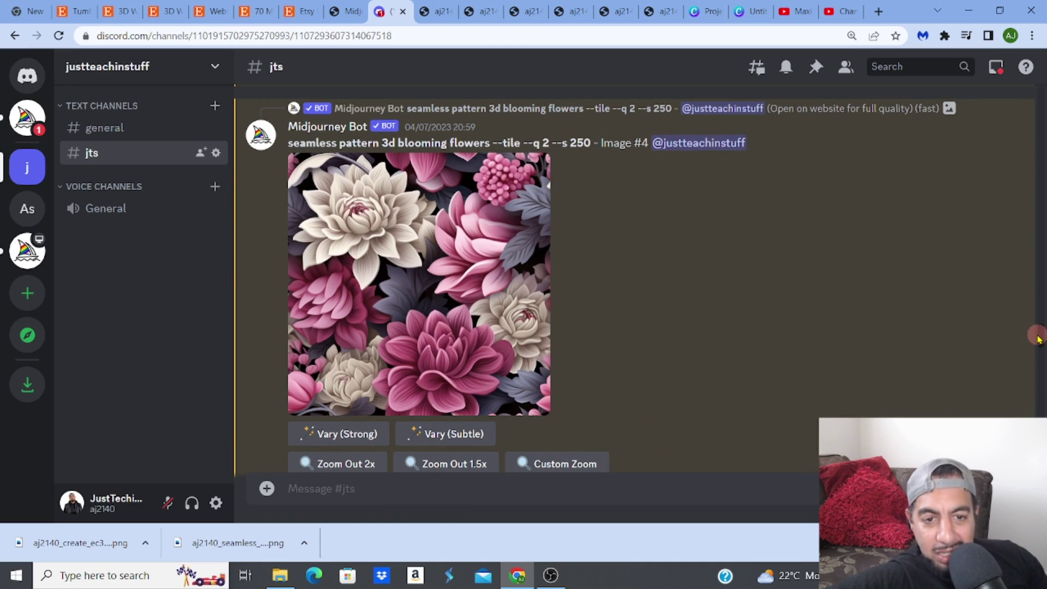
drag(1038, 340, 1038, 386)
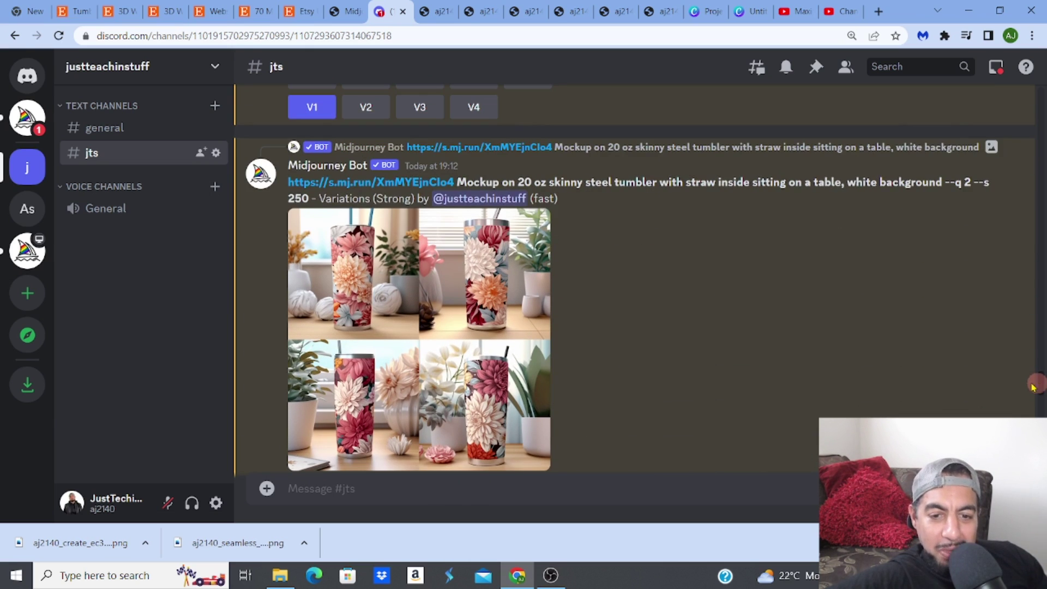
click(457, 413)
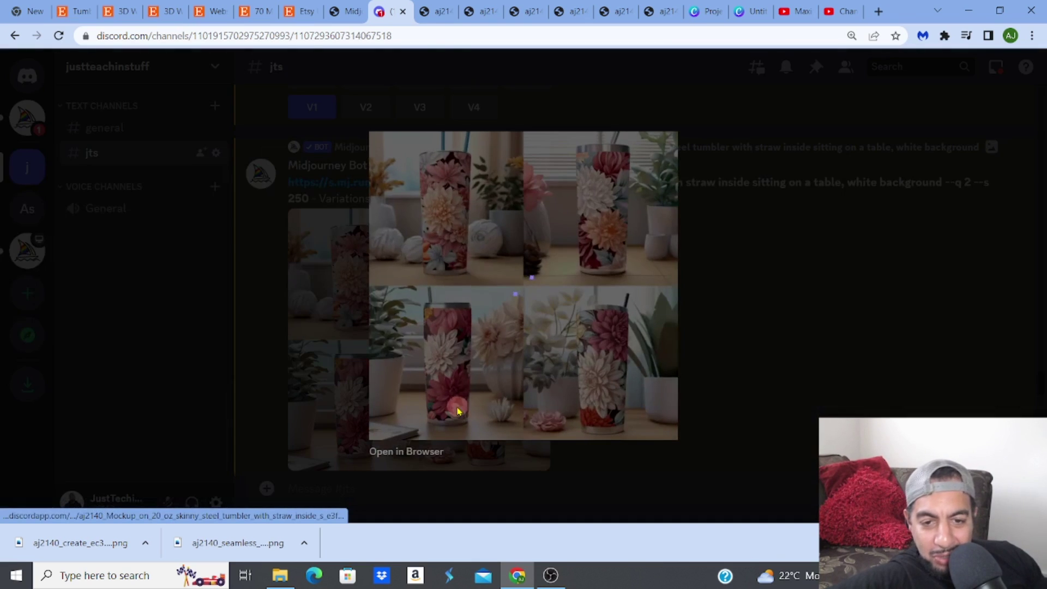
click(429, 453)
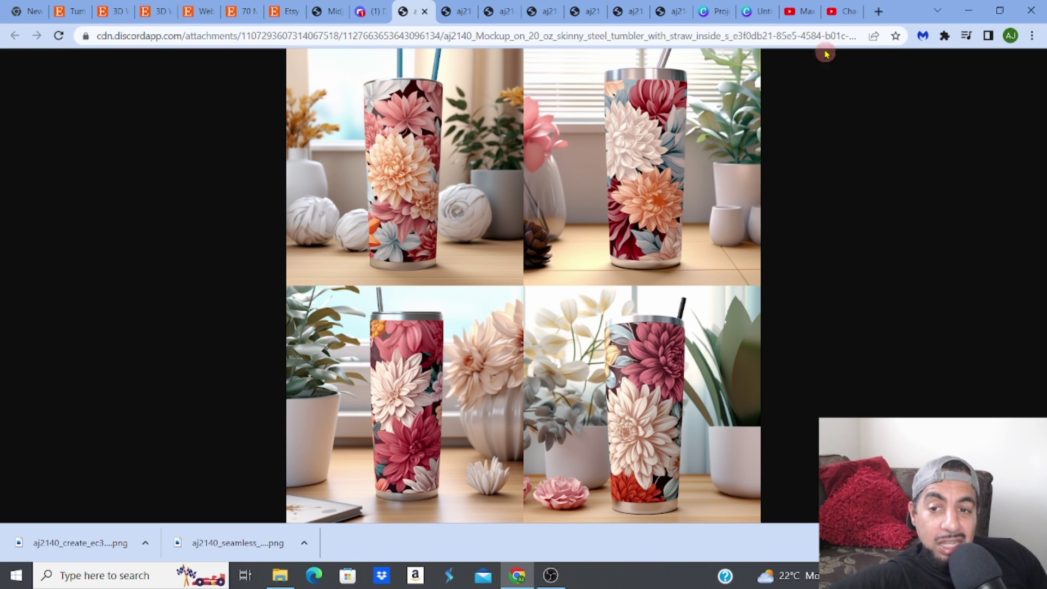
Step: Switch to the already opened YouTube video
click(806, 12)
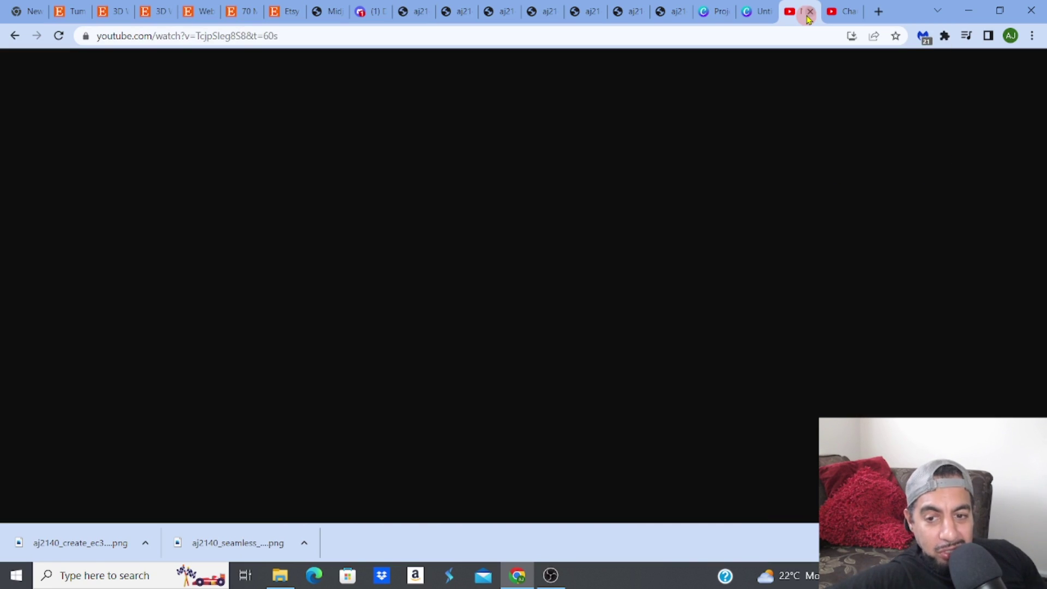